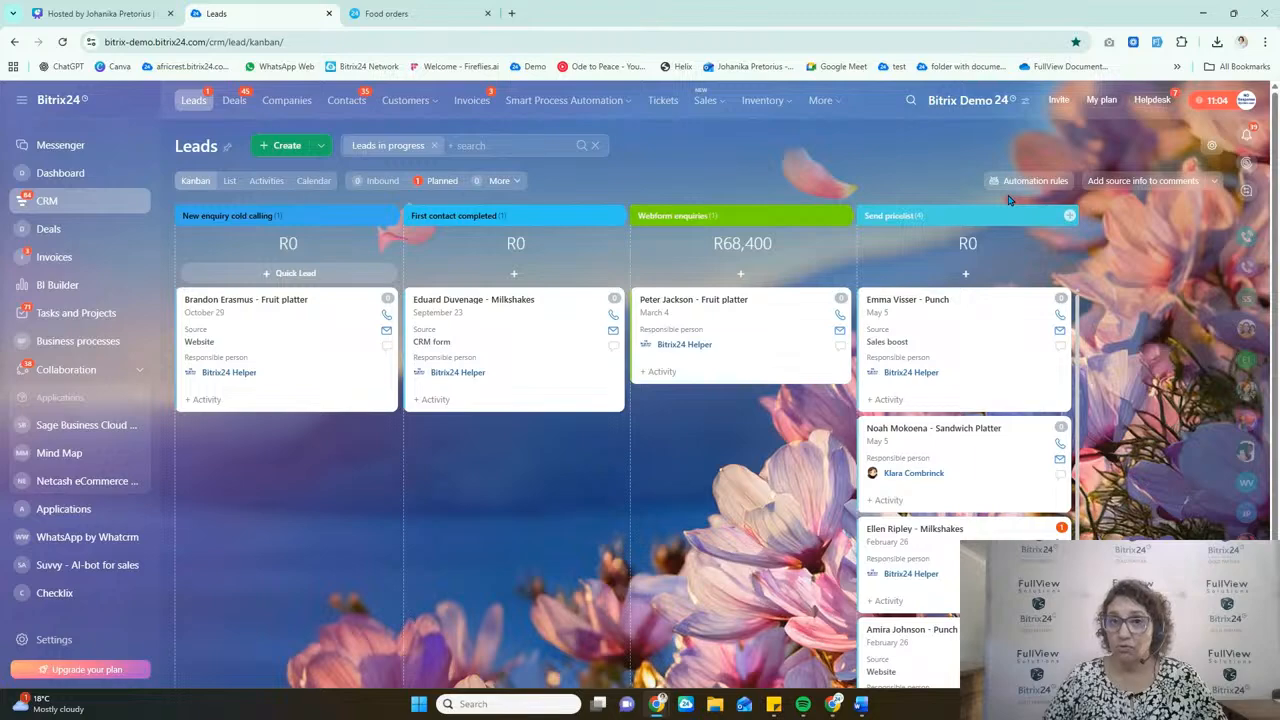
# Step: Add a Modify item automation rule to the New enquiry cold calling stage of leads, filtering the list to Bitrix24 automation rules
pyautogui.click(1016, 181)
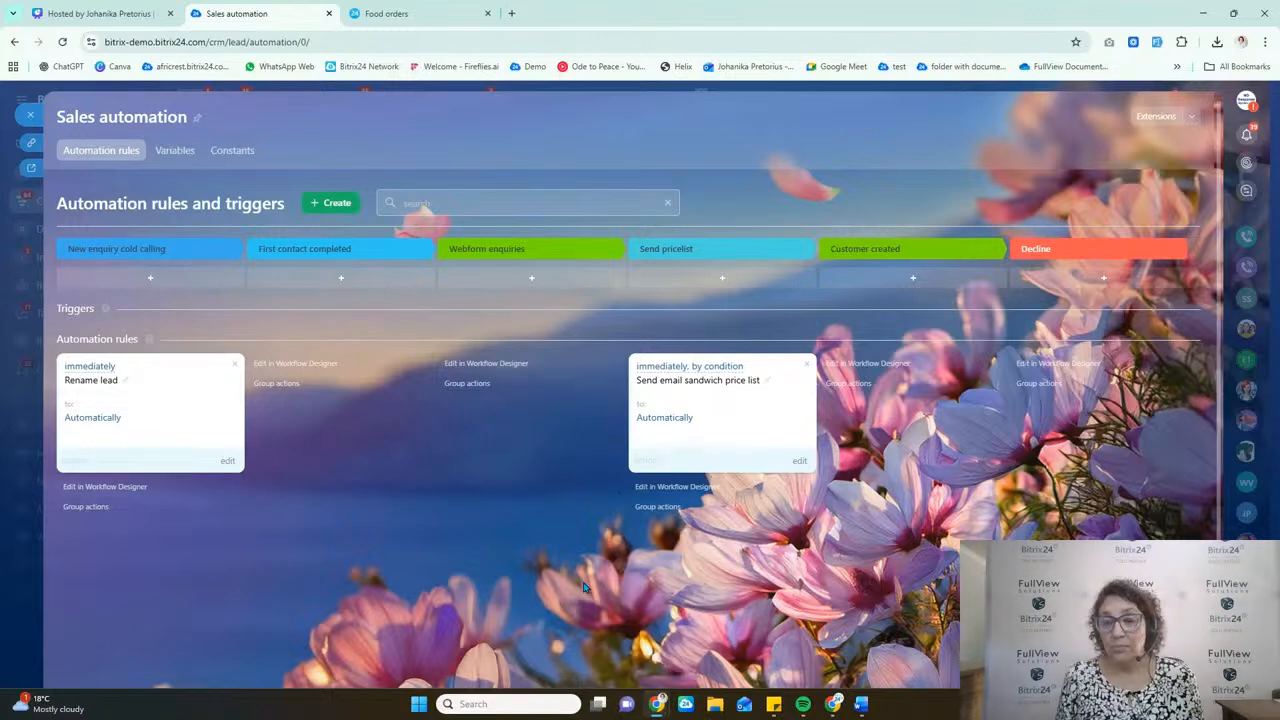
pyautogui.click(24, 120)
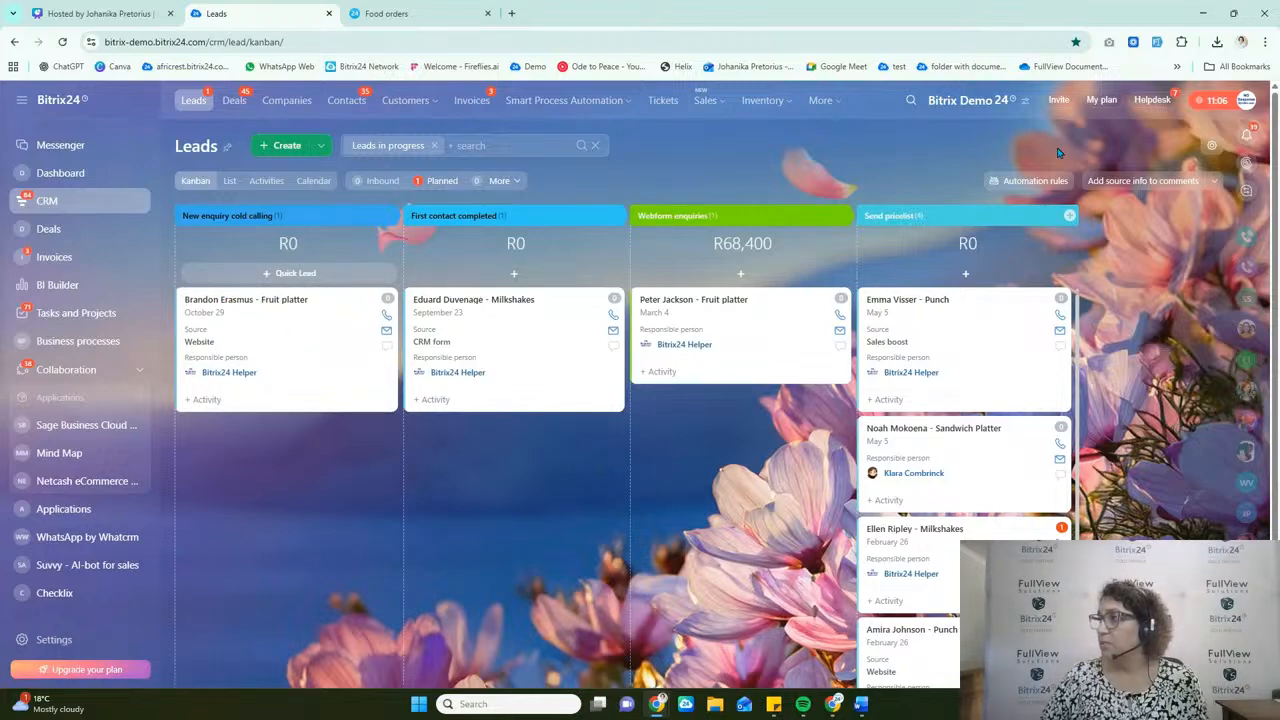
pyautogui.click(1050, 181)
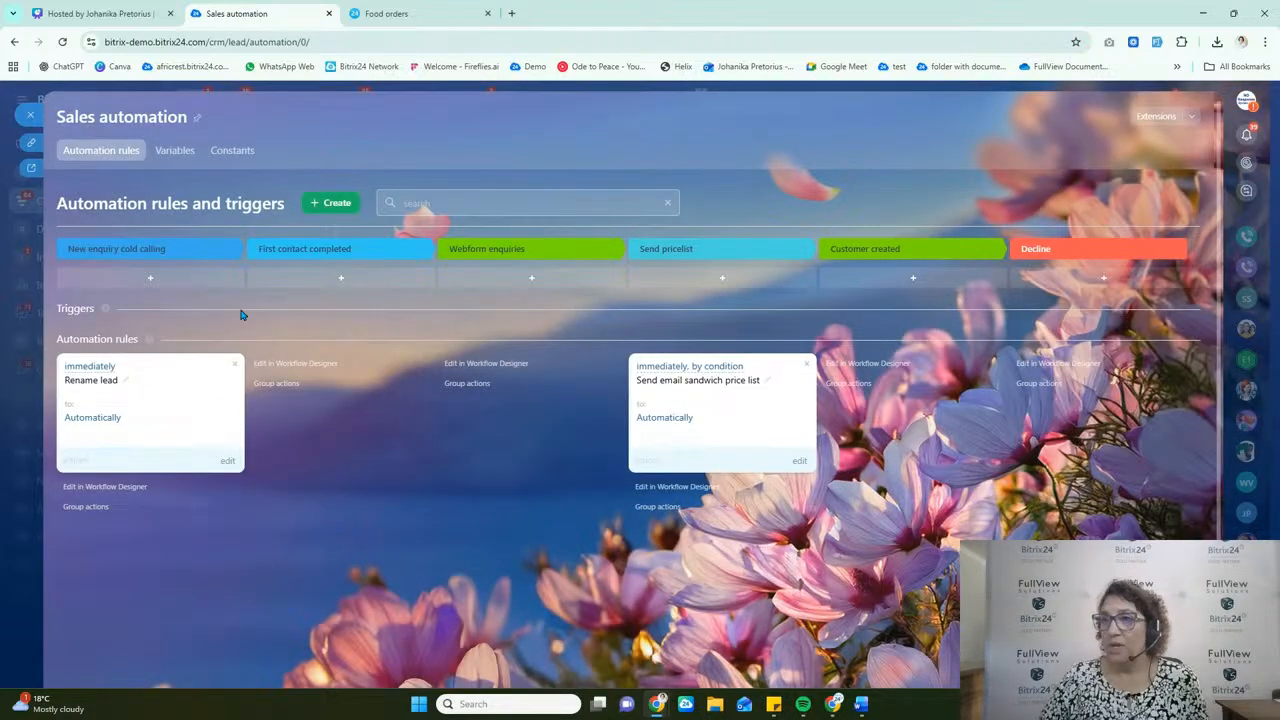
pyautogui.click(153, 283)
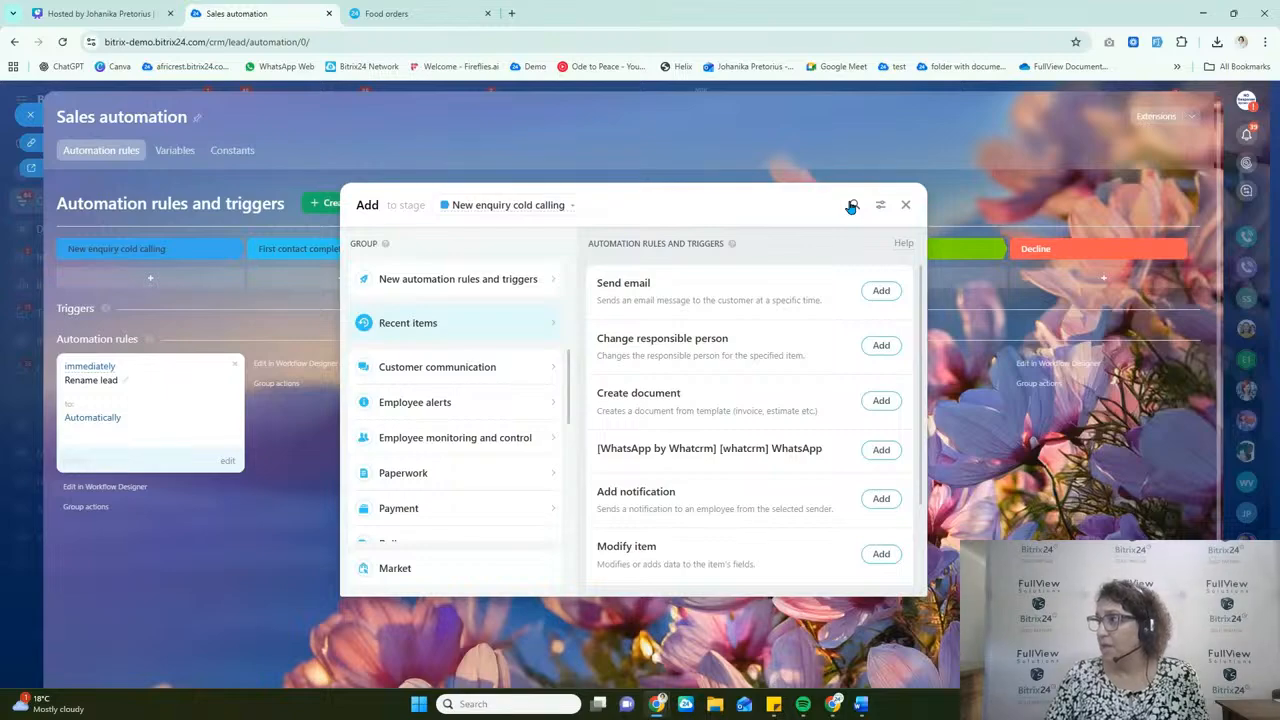
pyautogui.click(881, 207)
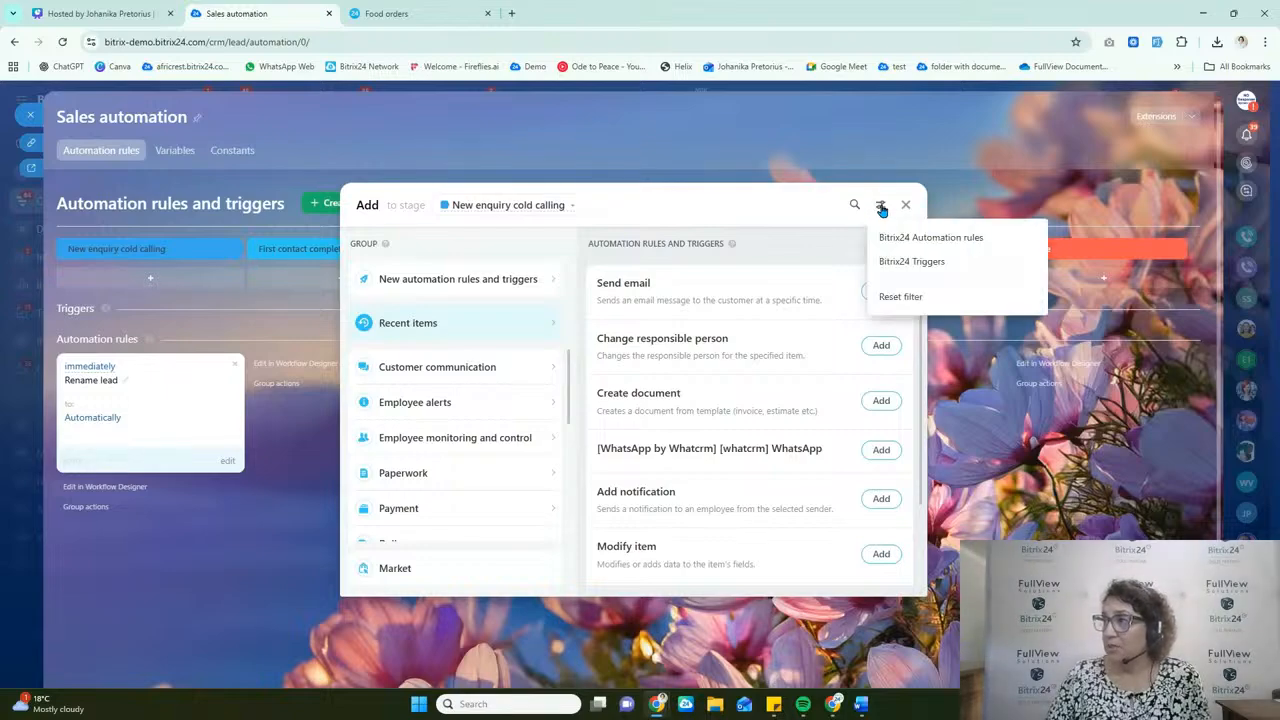
pyautogui.click(928, 248)
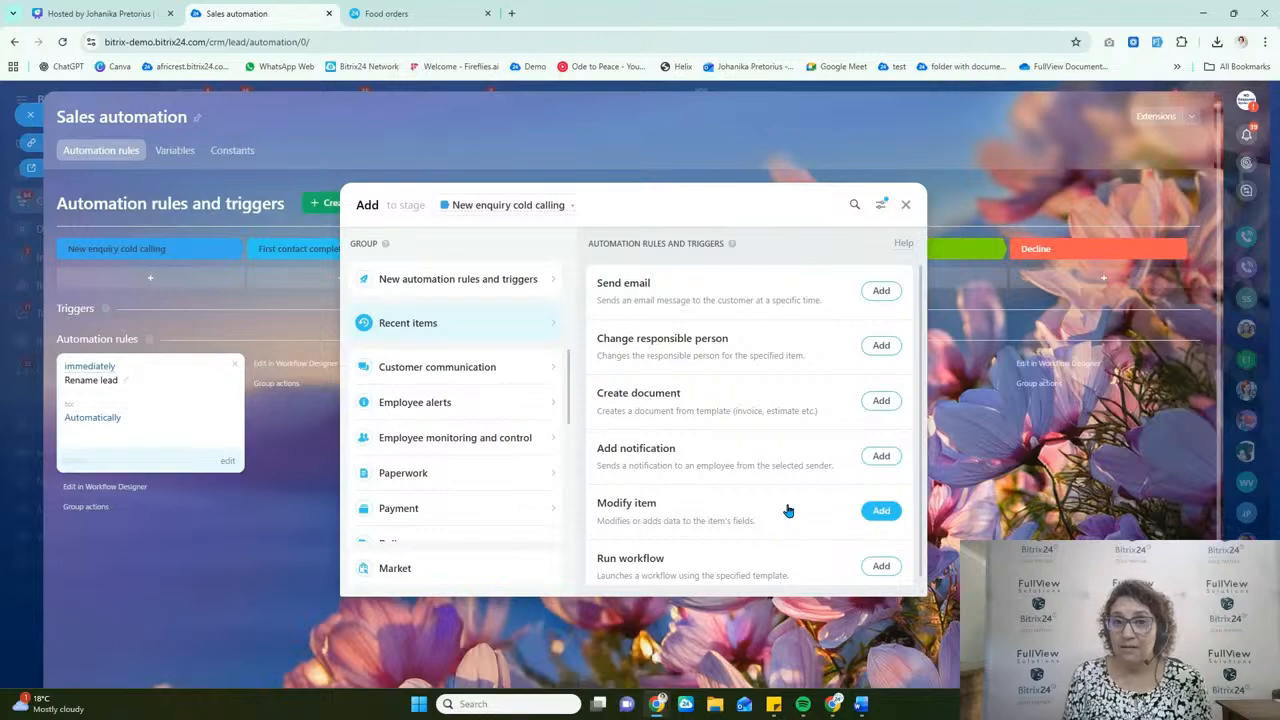
pyautogui.click(880, 511)
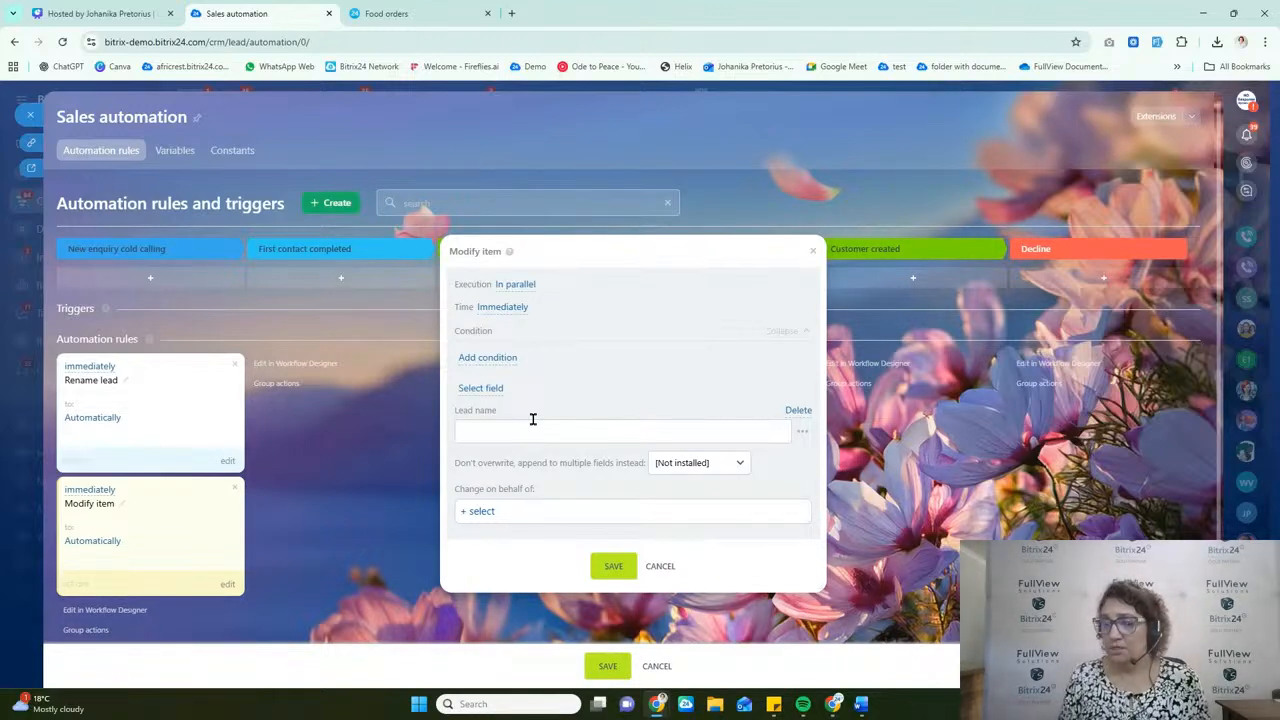
# Step: Review the Modify item rule's execution and time options, trying a start 10 minutes after the current time without keeping it
pyautogui.click(520, 286)
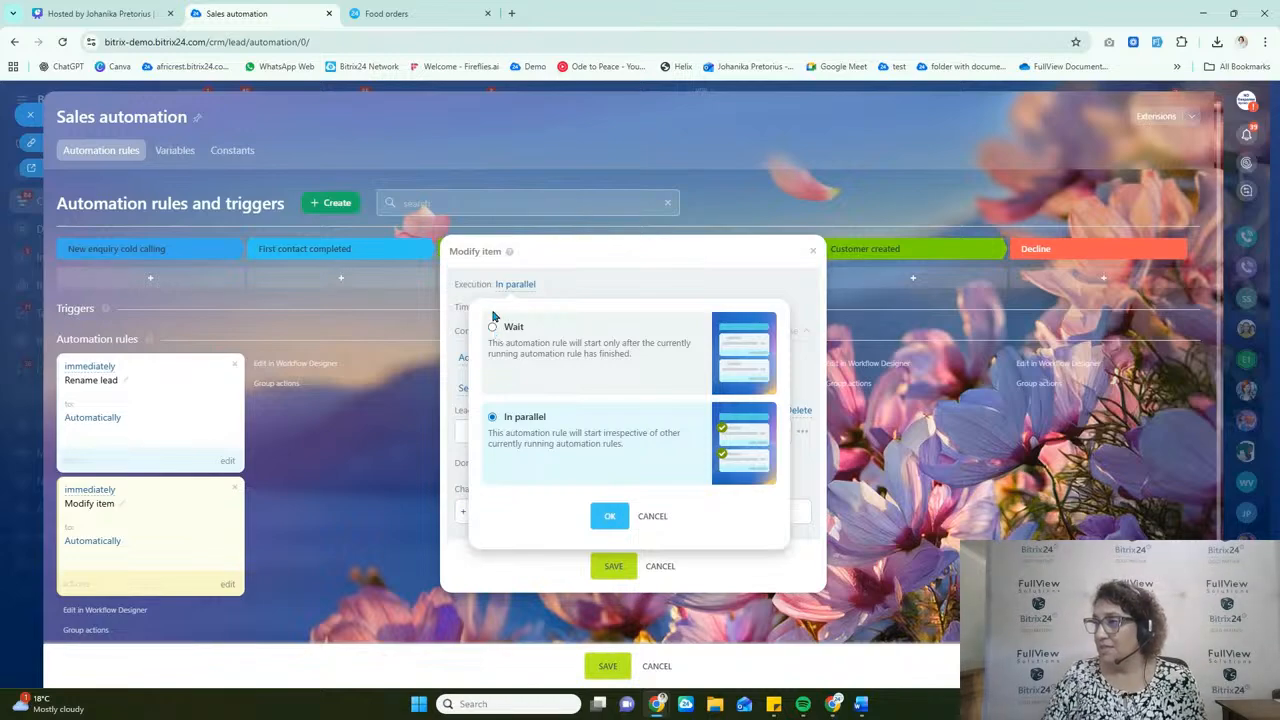
pyautogui.click(607, 517)
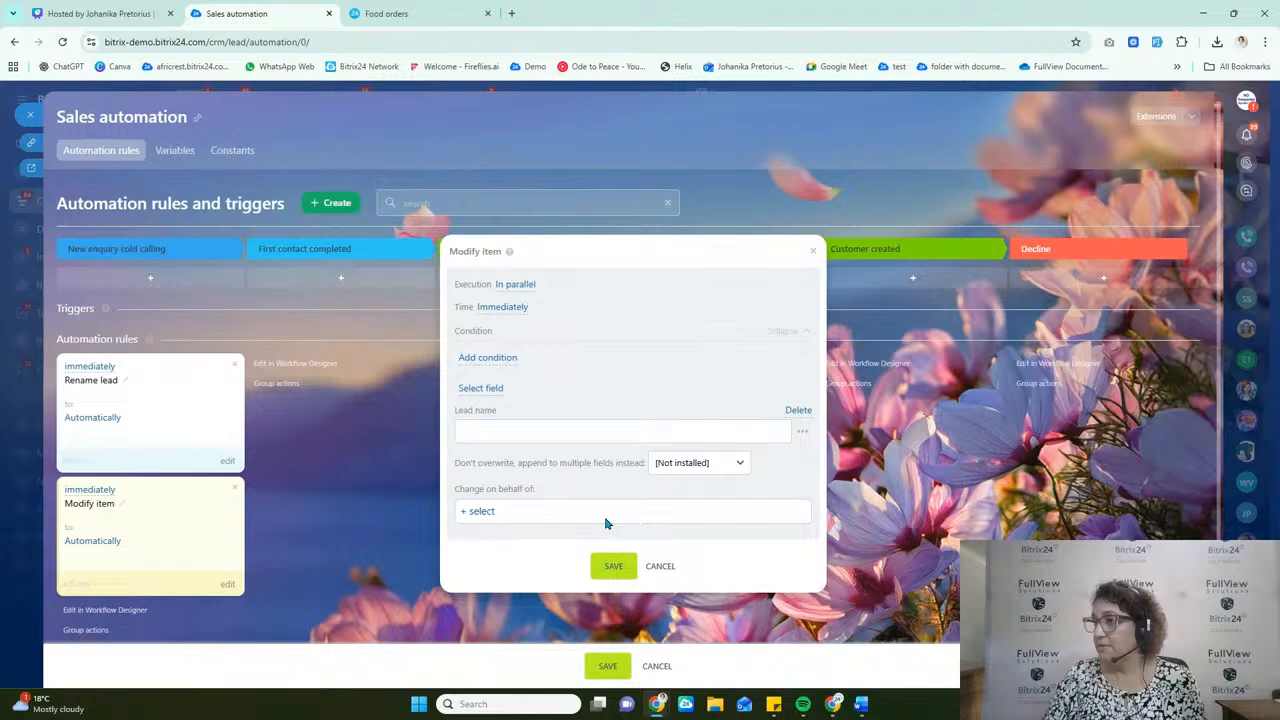
pyautogui.click(515, 309)
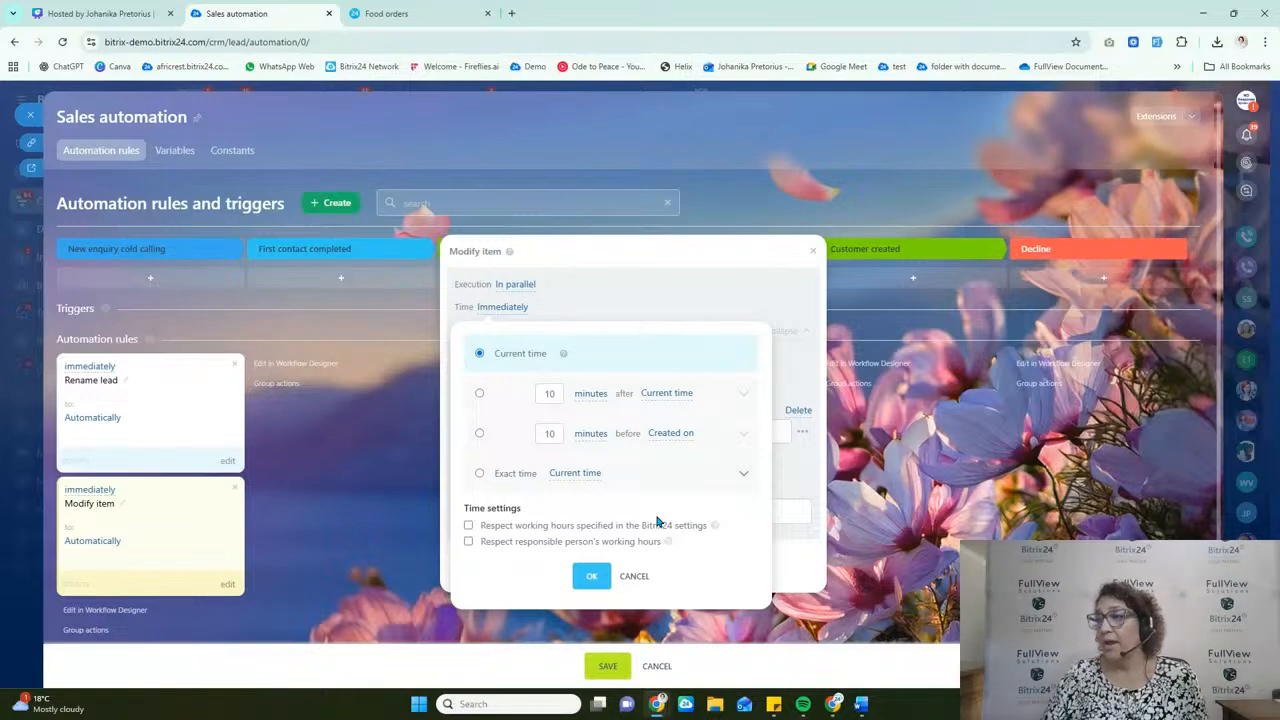
pyautogui.click(479, 394)
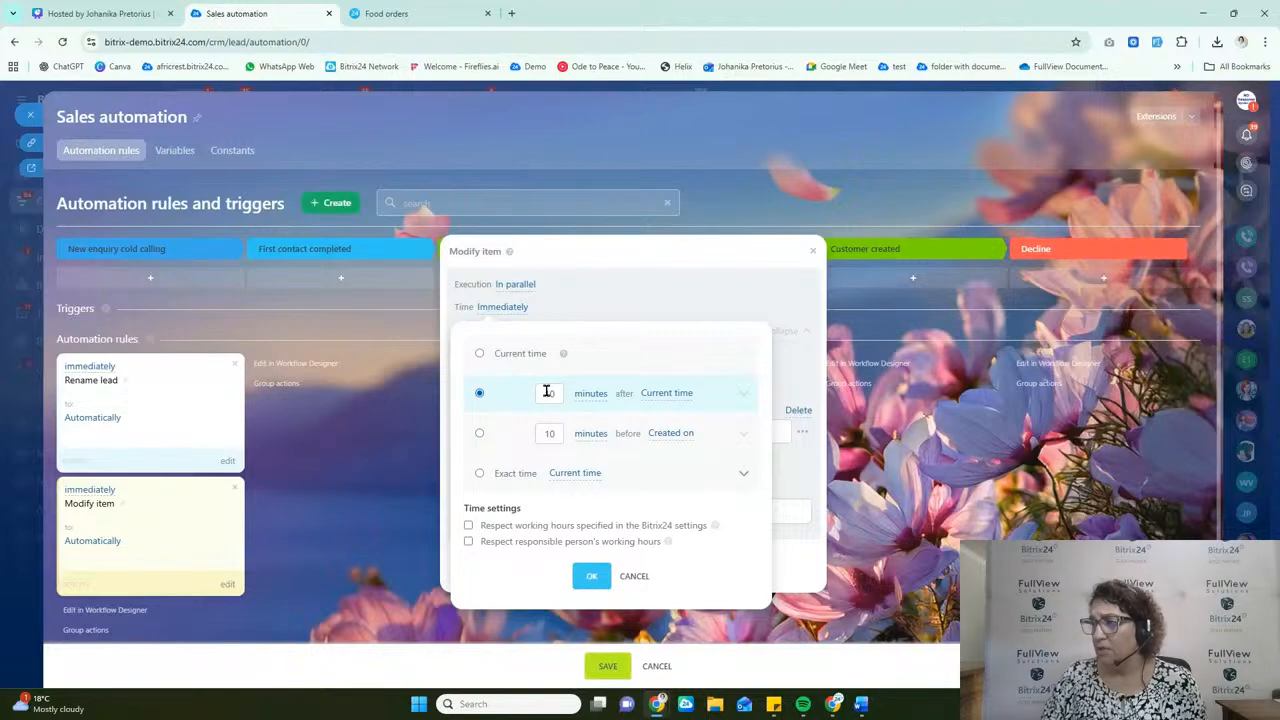
pyautogui.click(631, 577)
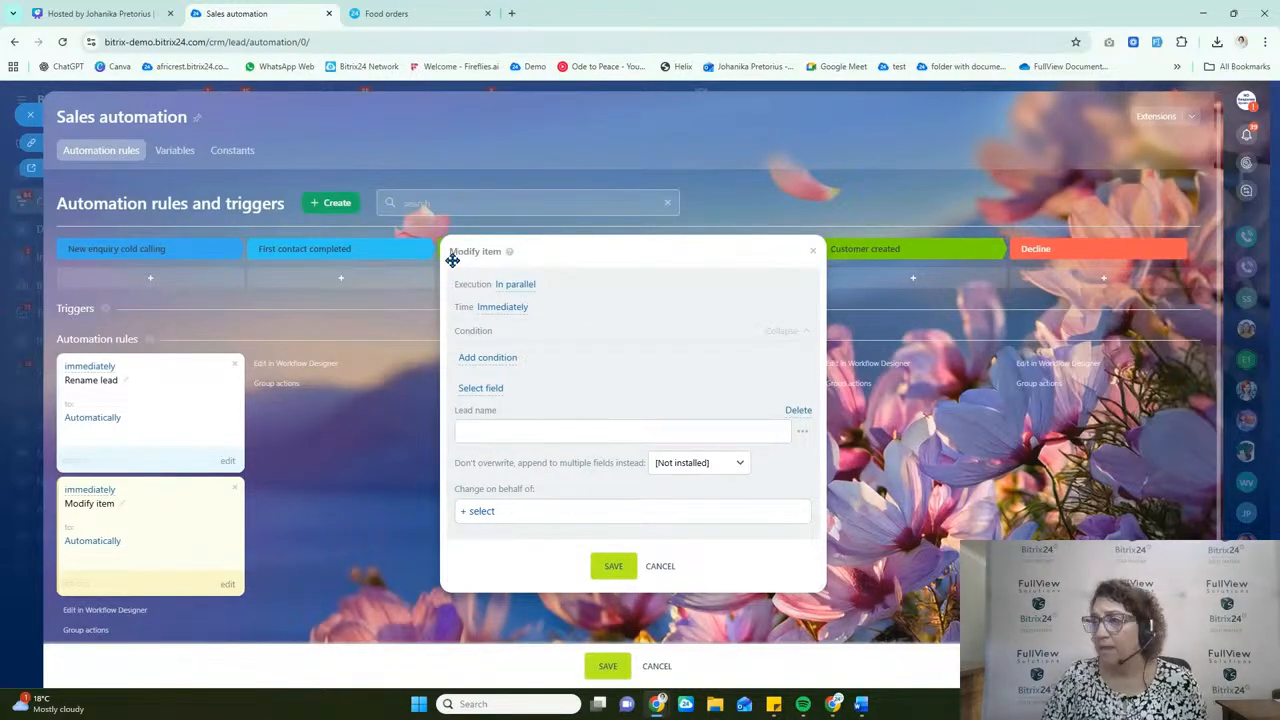
# Step: Add a blank condition to the Modify item rule
pyautogui.click(483, 358)
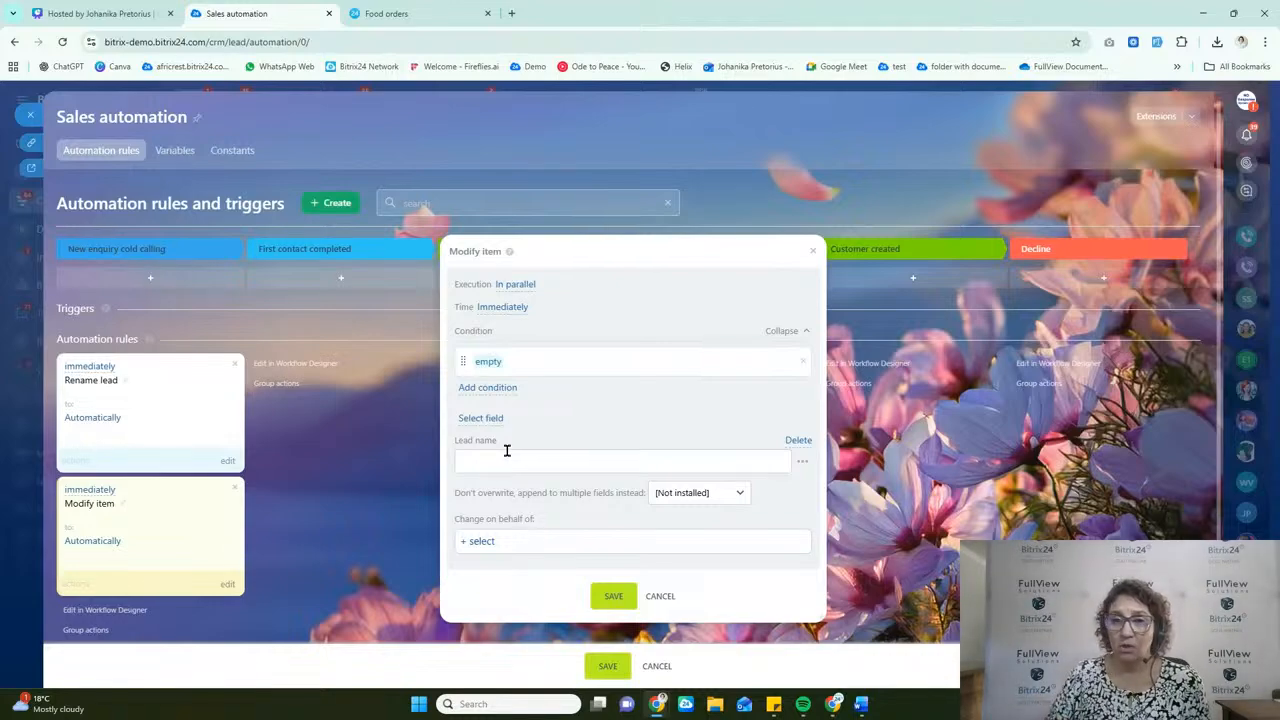
# Step: Try Comment instead of Lead name as the field to modify, and restore the Lead name field
pyautogui.click(801, 442)
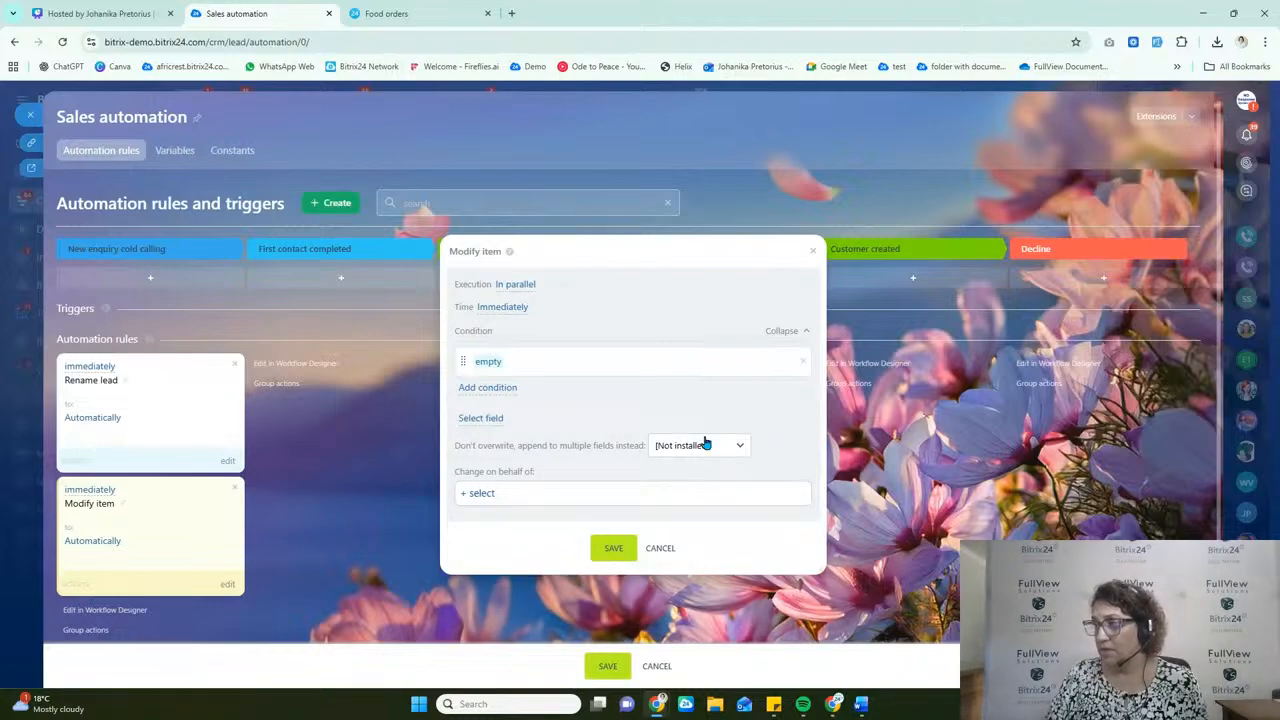
pyautogui.click(490, 421)
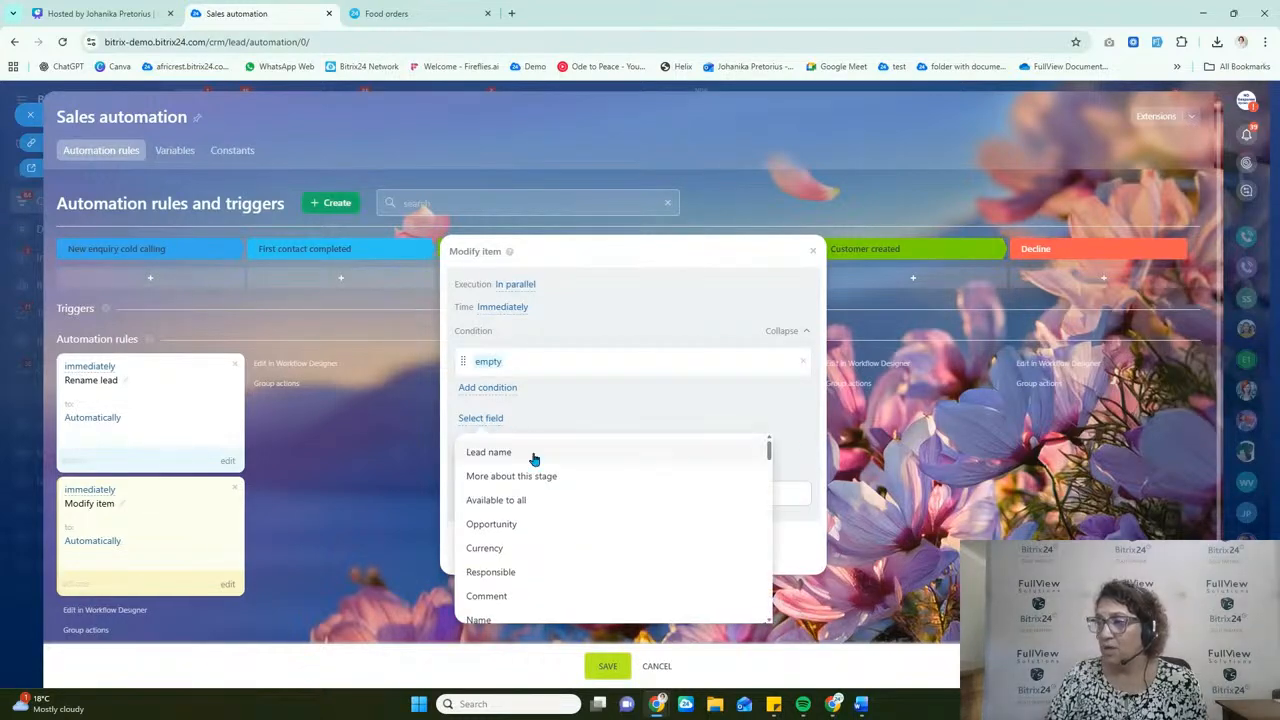
pyautogui.scroll(-3, 530, 530)
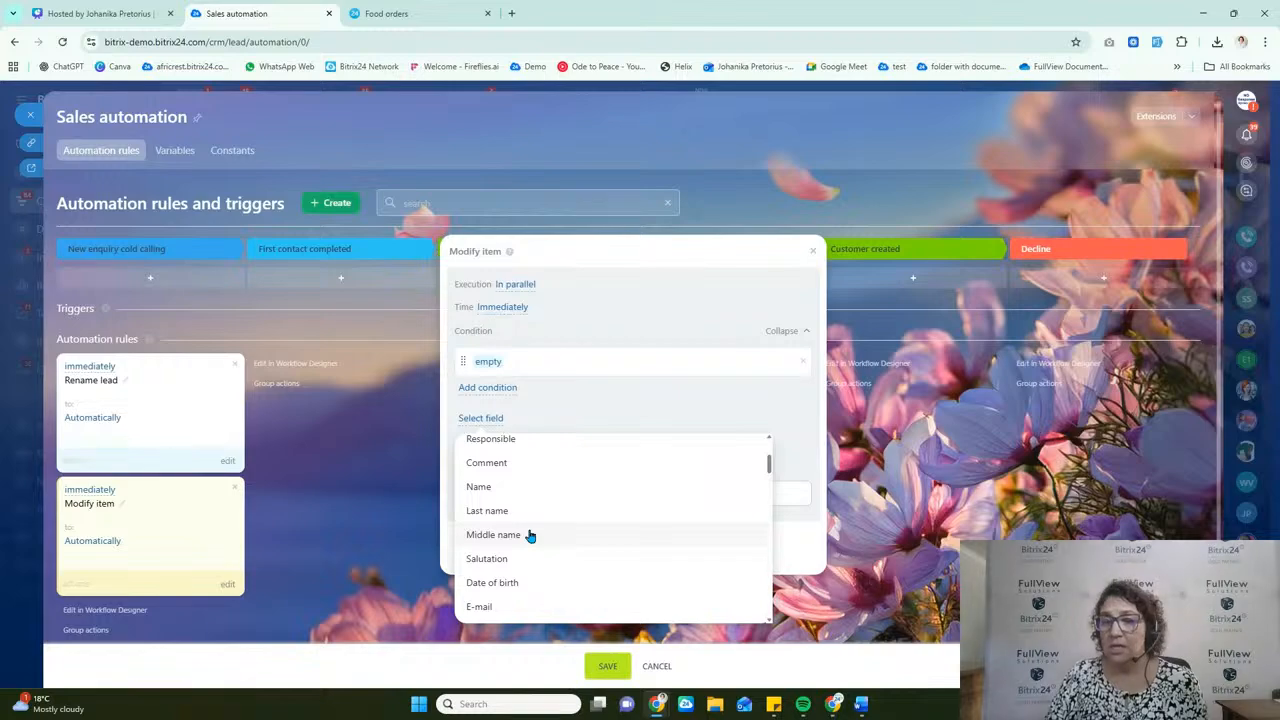
pyautogui.click(531, 463)
pyautogui.click(524, 467)
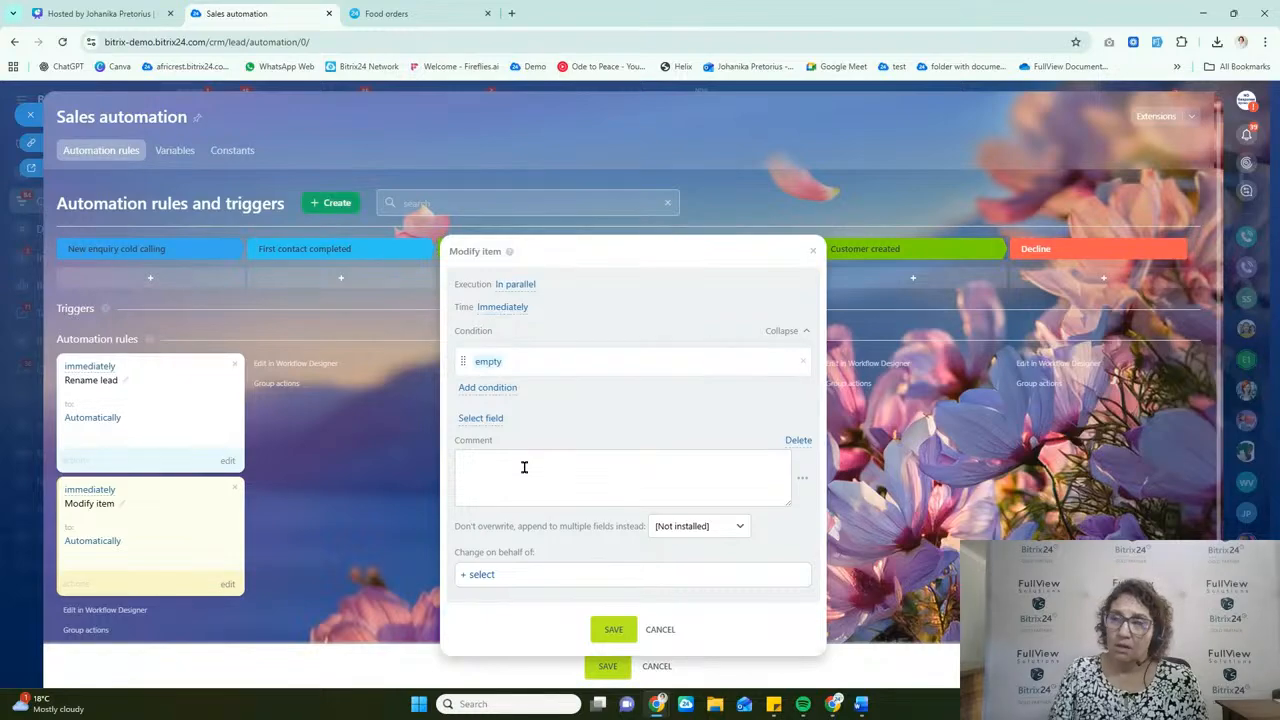
pyautogui.click(798, 440)
pyautogui.click(490, 419)
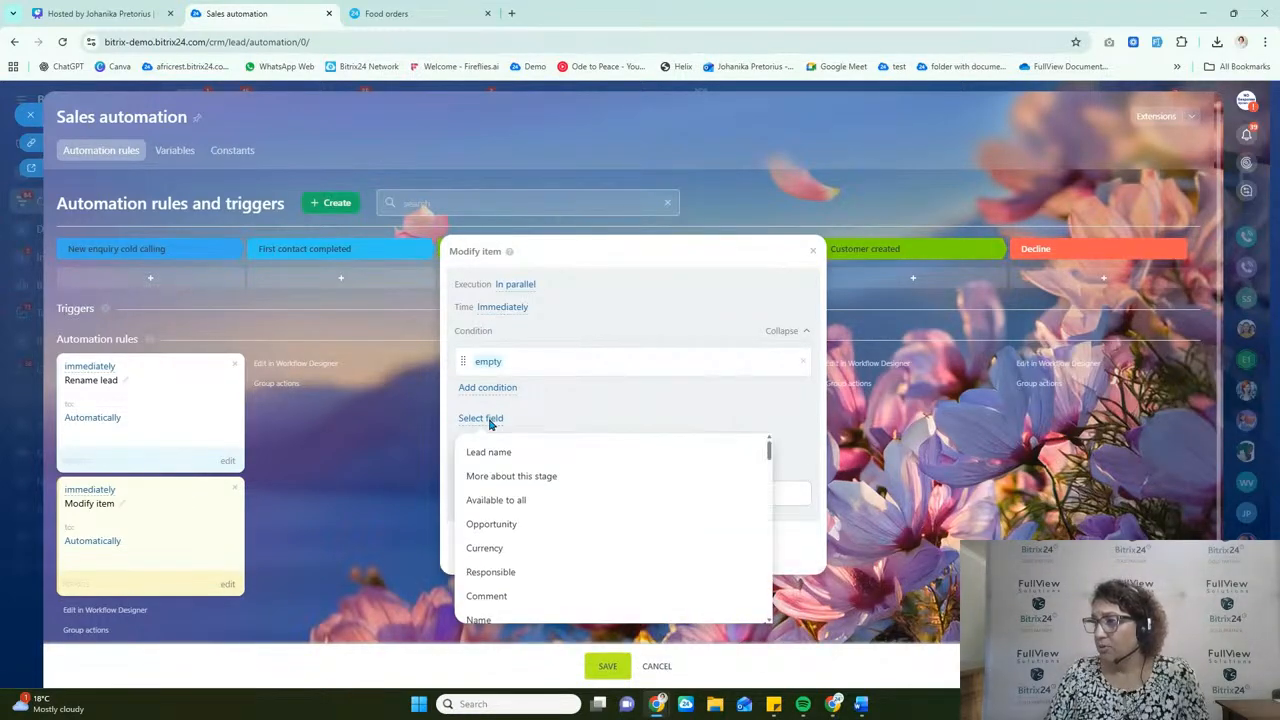
pyautogui.click(510, 456)
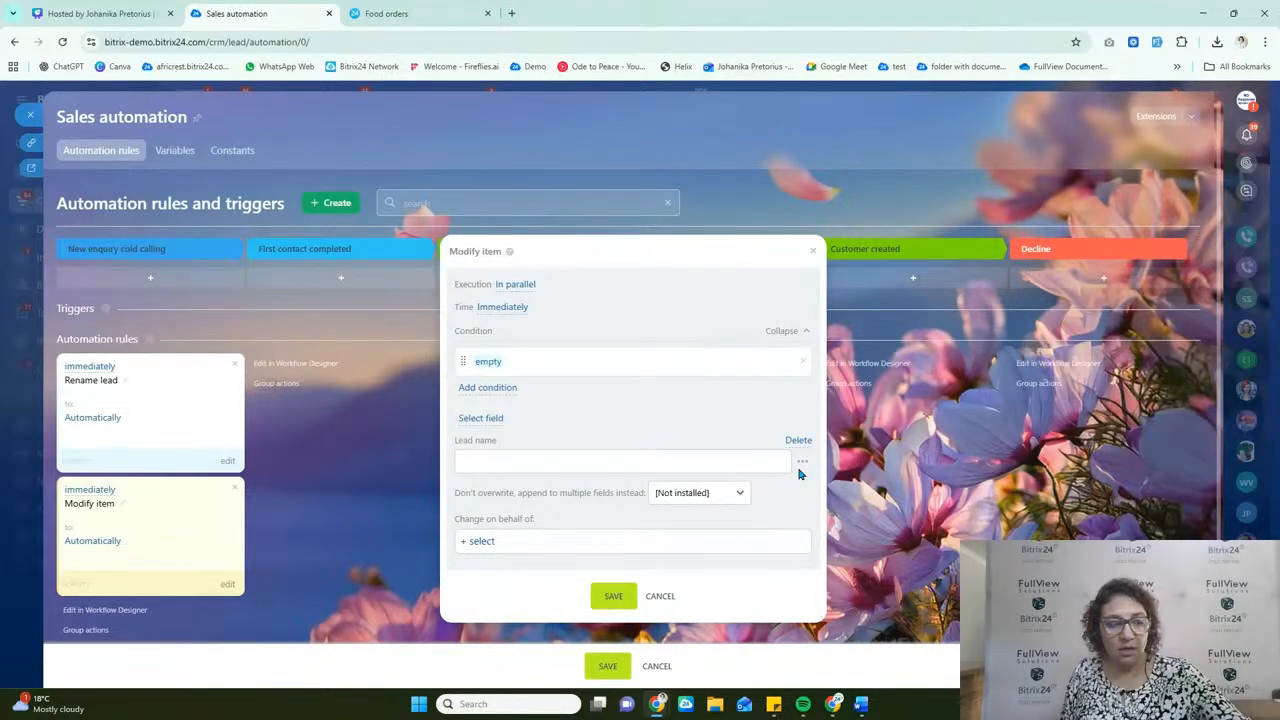
# Step: Fill the rule's Lead name value with the lead's Name and Last name placeholders
pyautogui.click(713, 466)
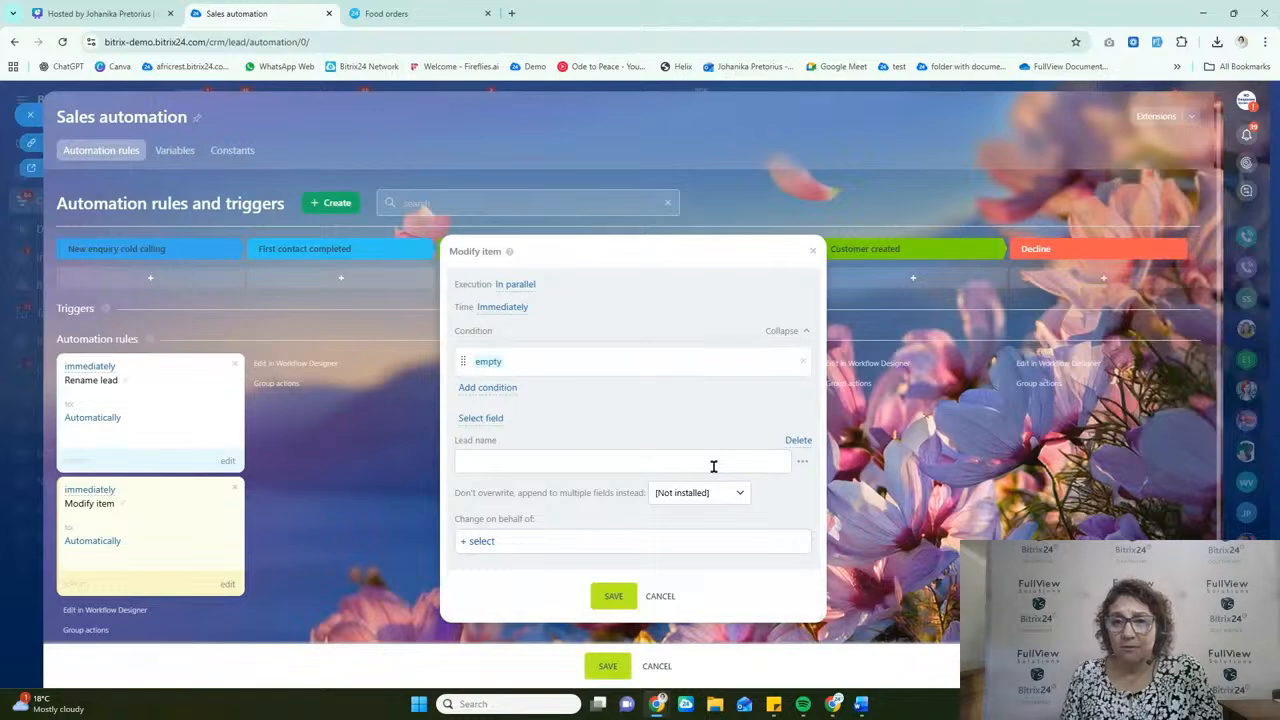
pyautogui.click(802, 466)
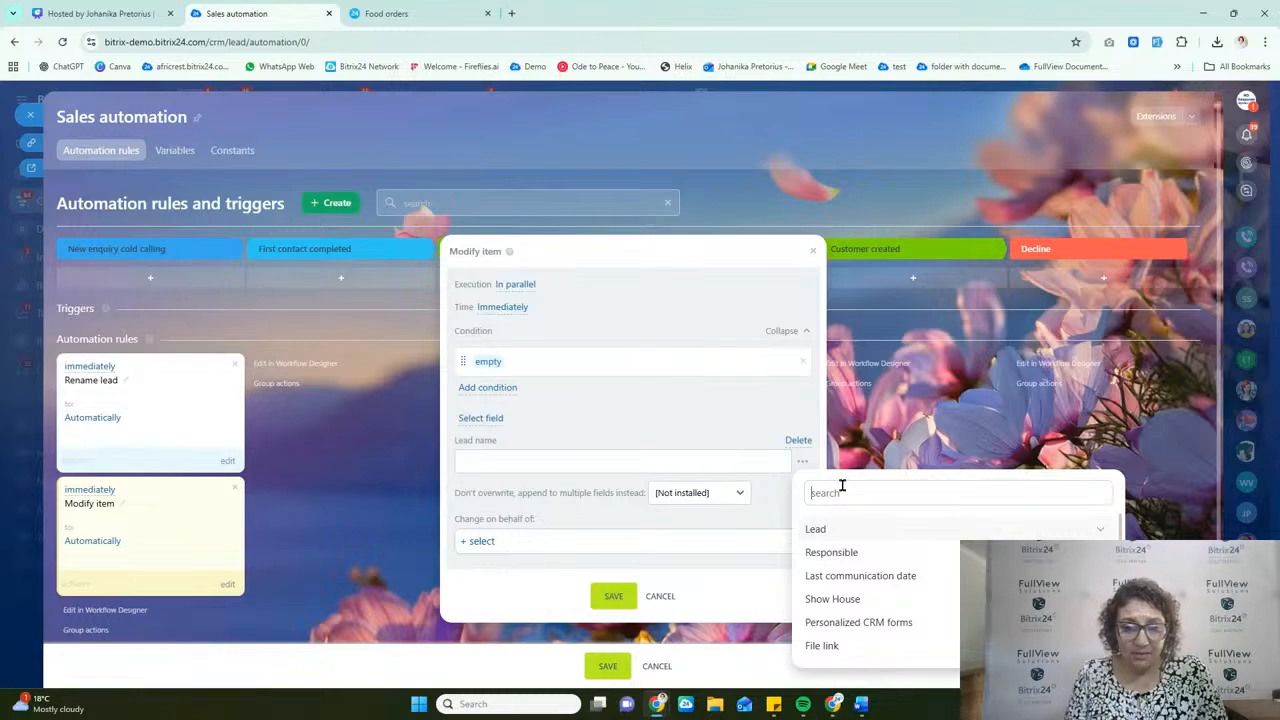
pyautogui.write('name')
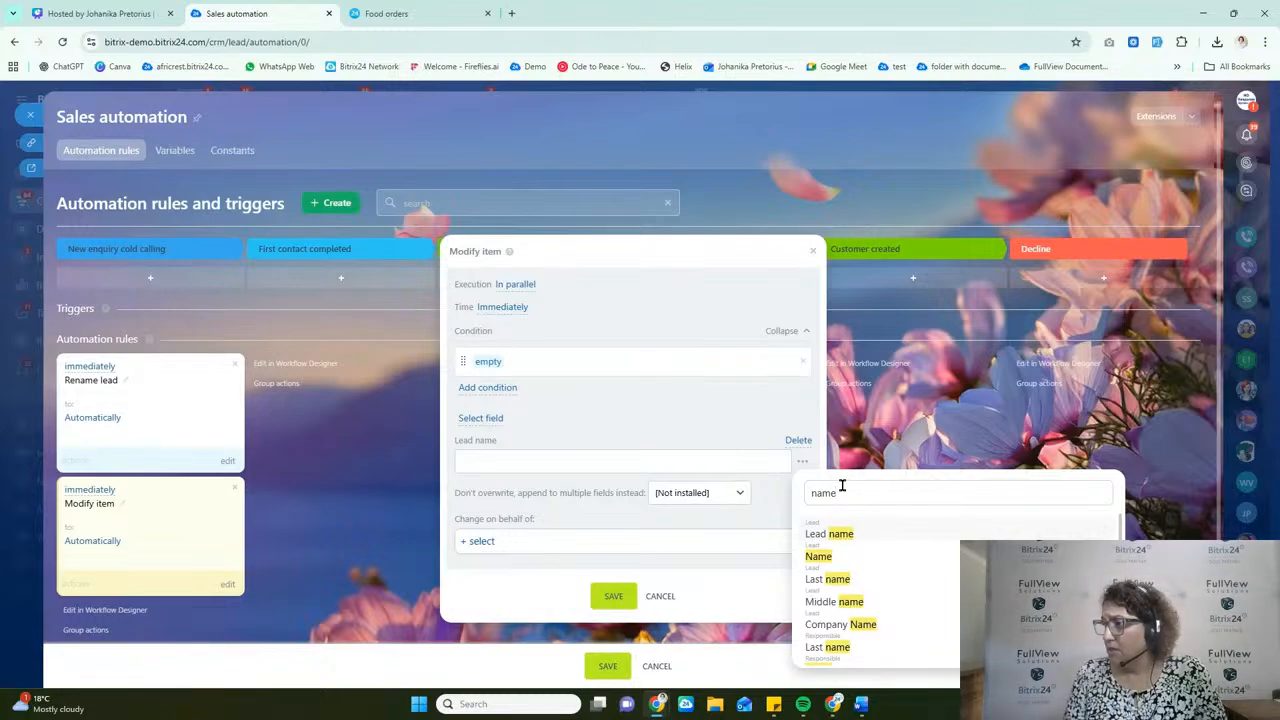
pyautogui.click(819, 557)
pyautogui.click(536, 462)
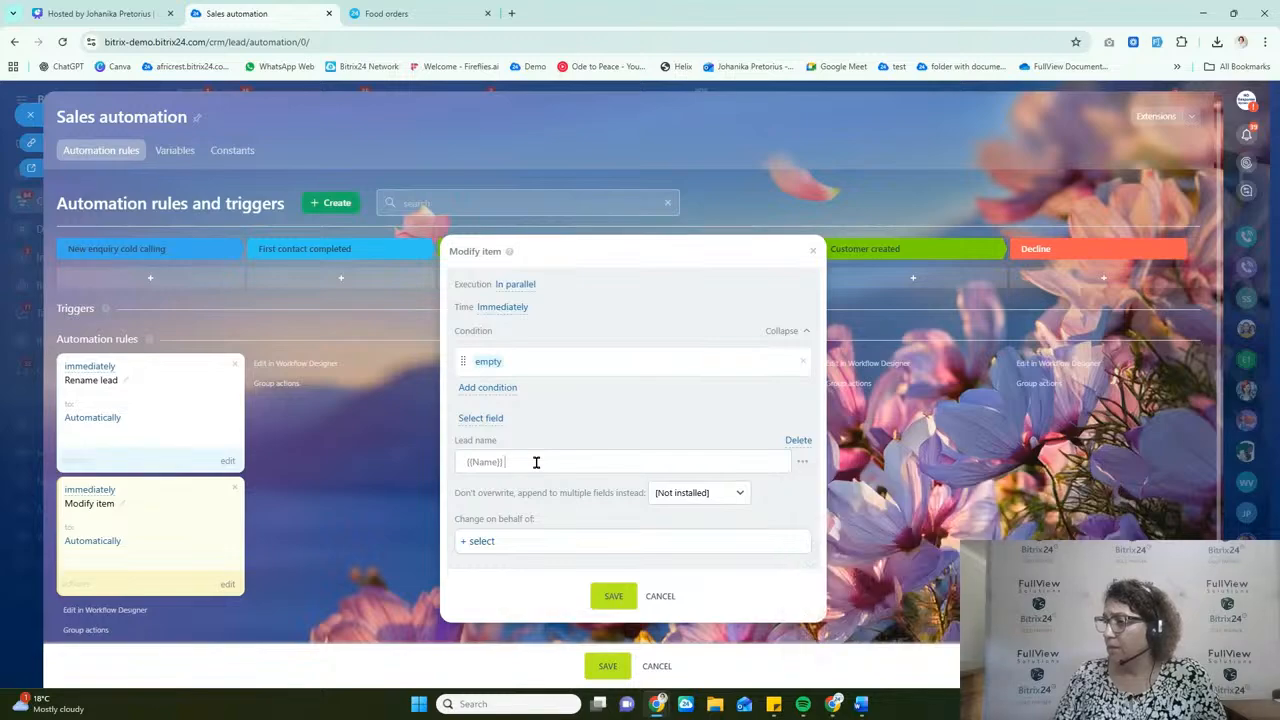
pyautogui.click(804, 464)
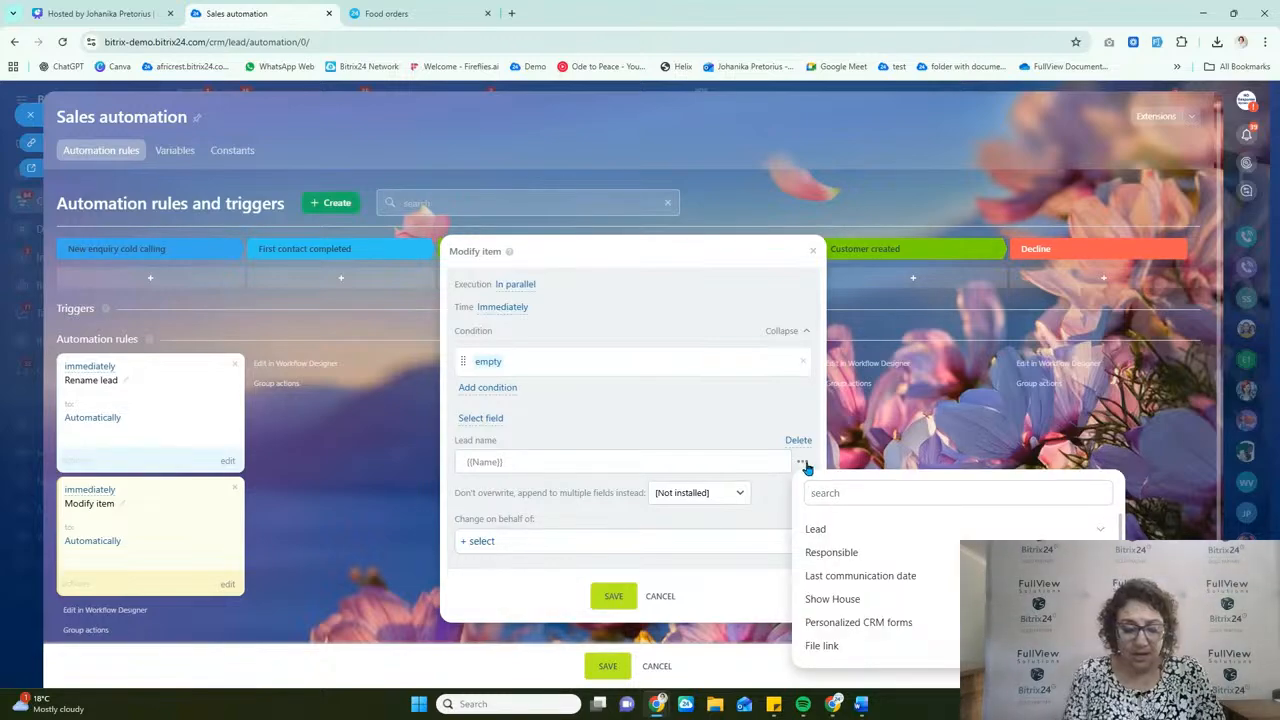
pyautogui.write('name')
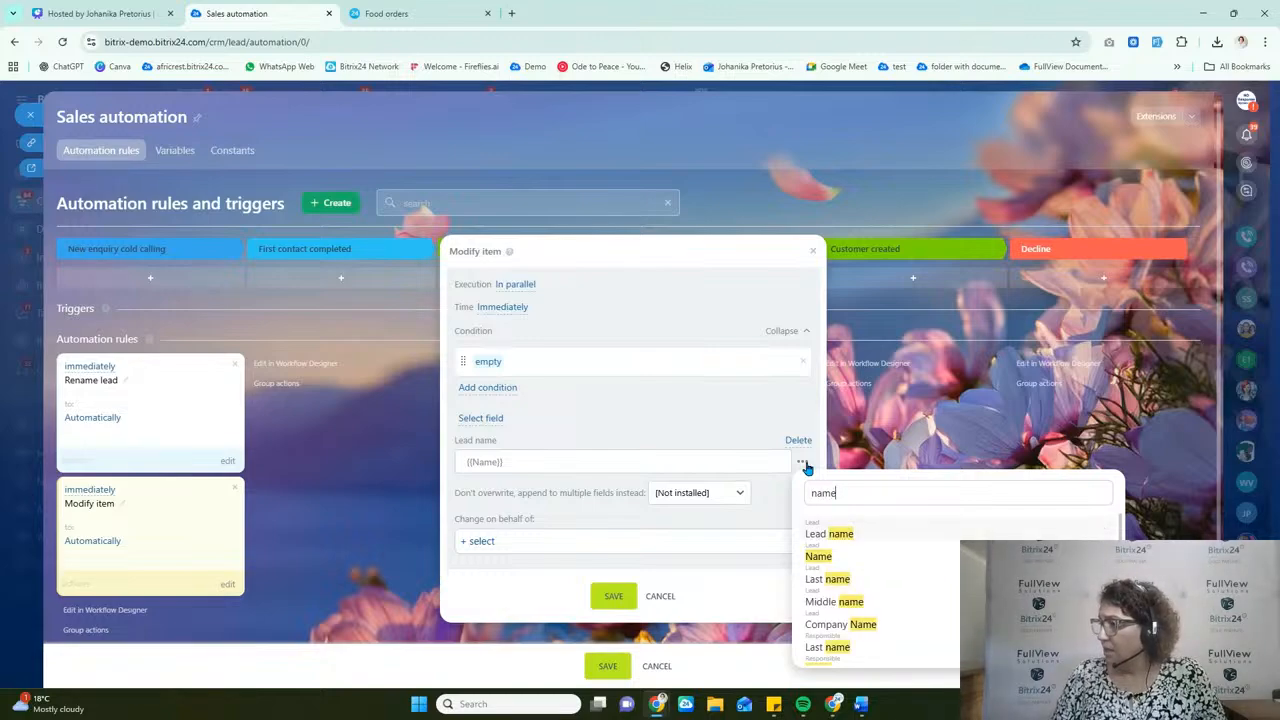
pyautogui.click(835, 579)
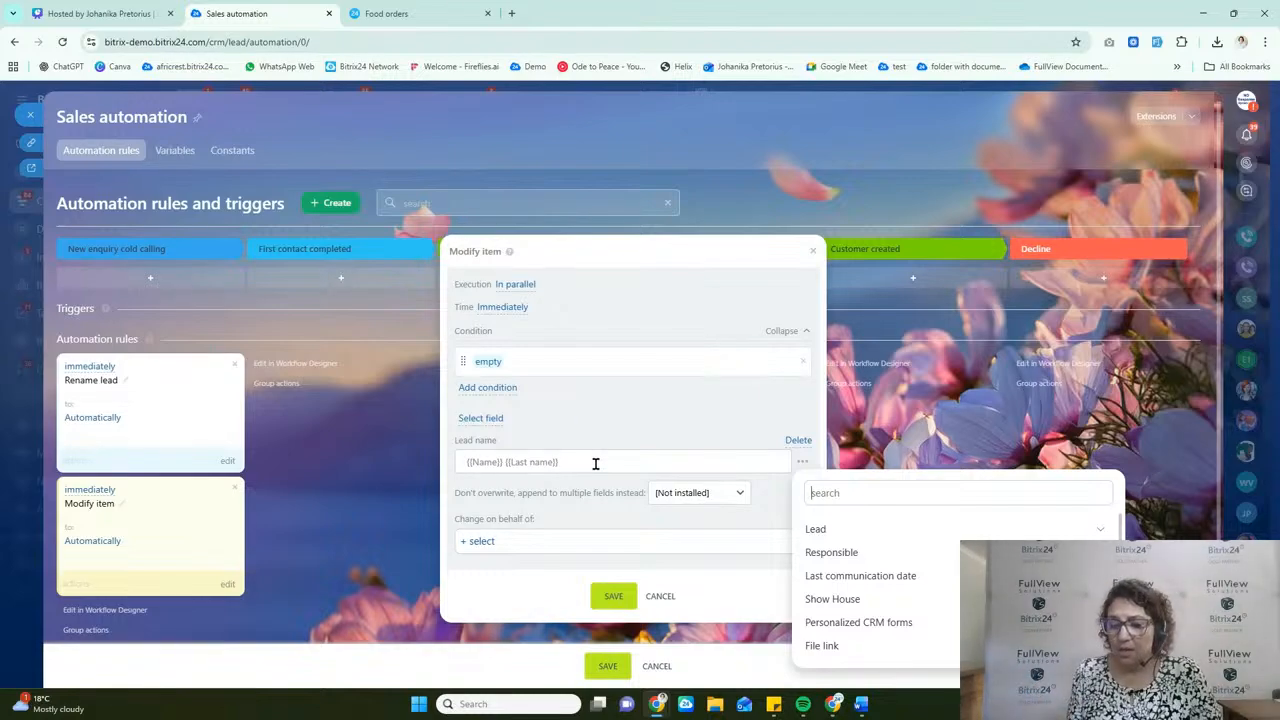
# Step: Append a hyphen and the Food product interest (text) placeholder to the Lead name value
pyautogui.write('-')
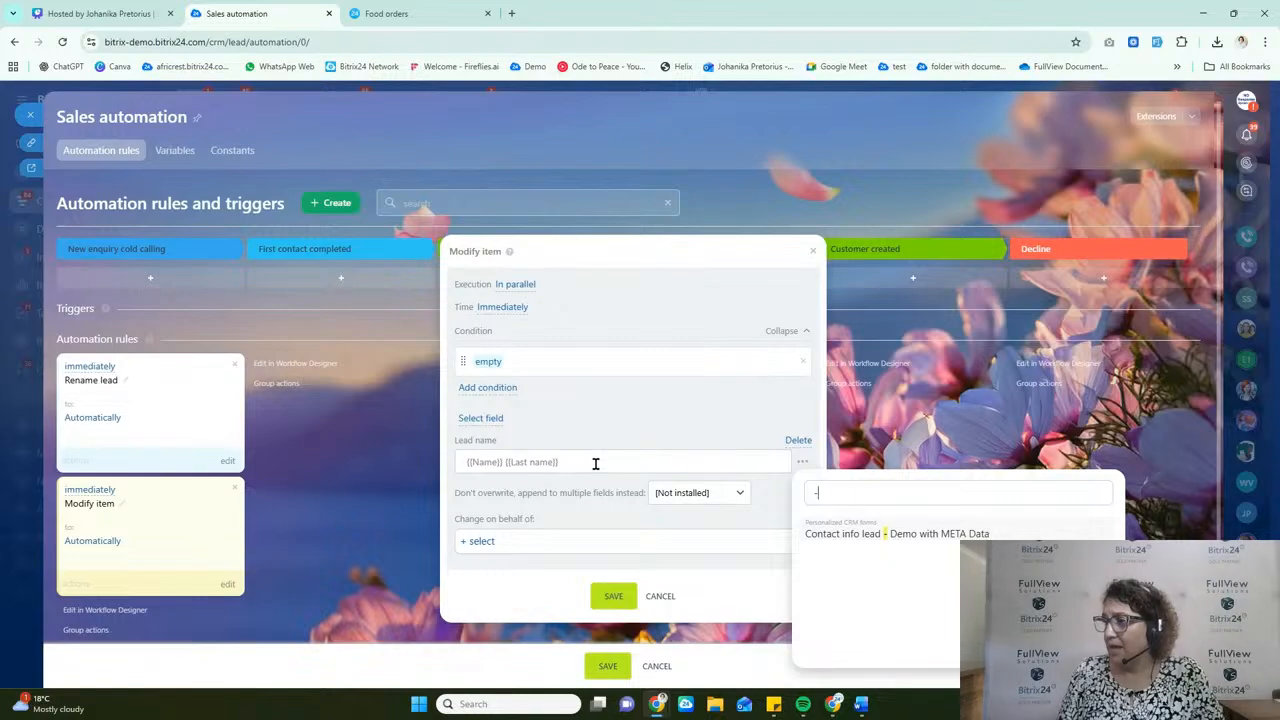
pyautogui.press('Return')
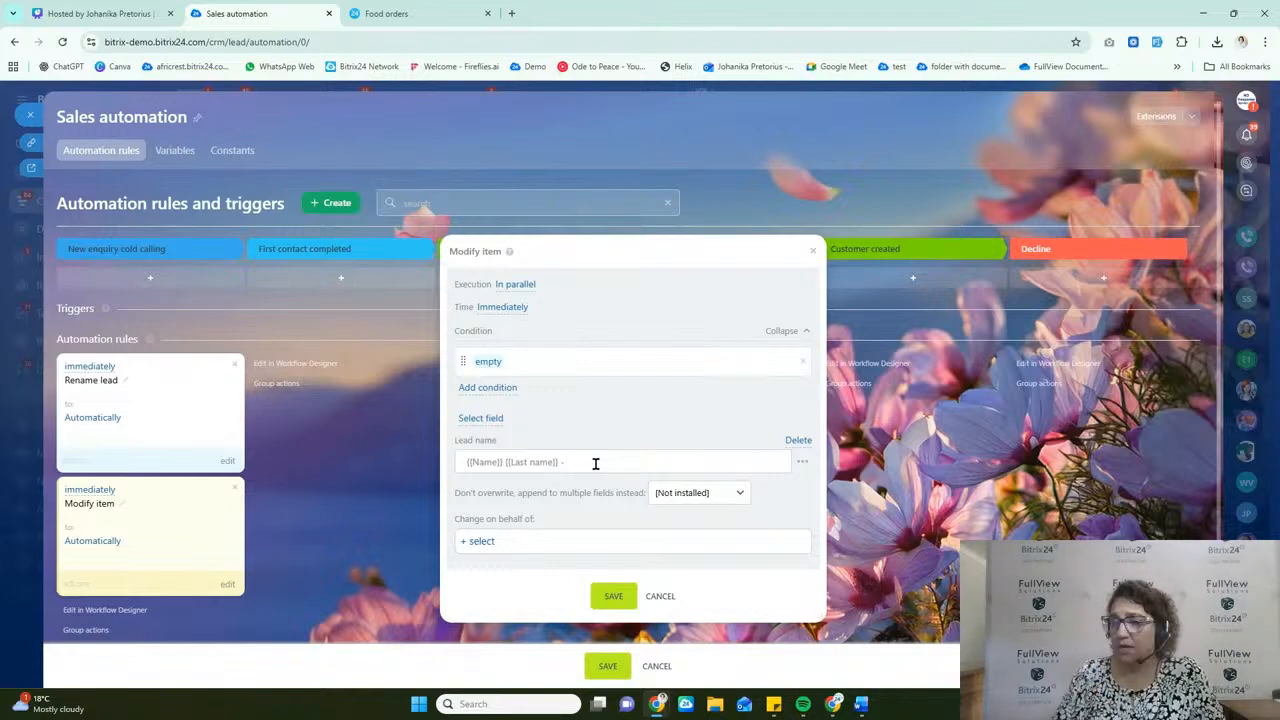
pyautogui.click(803, 463)
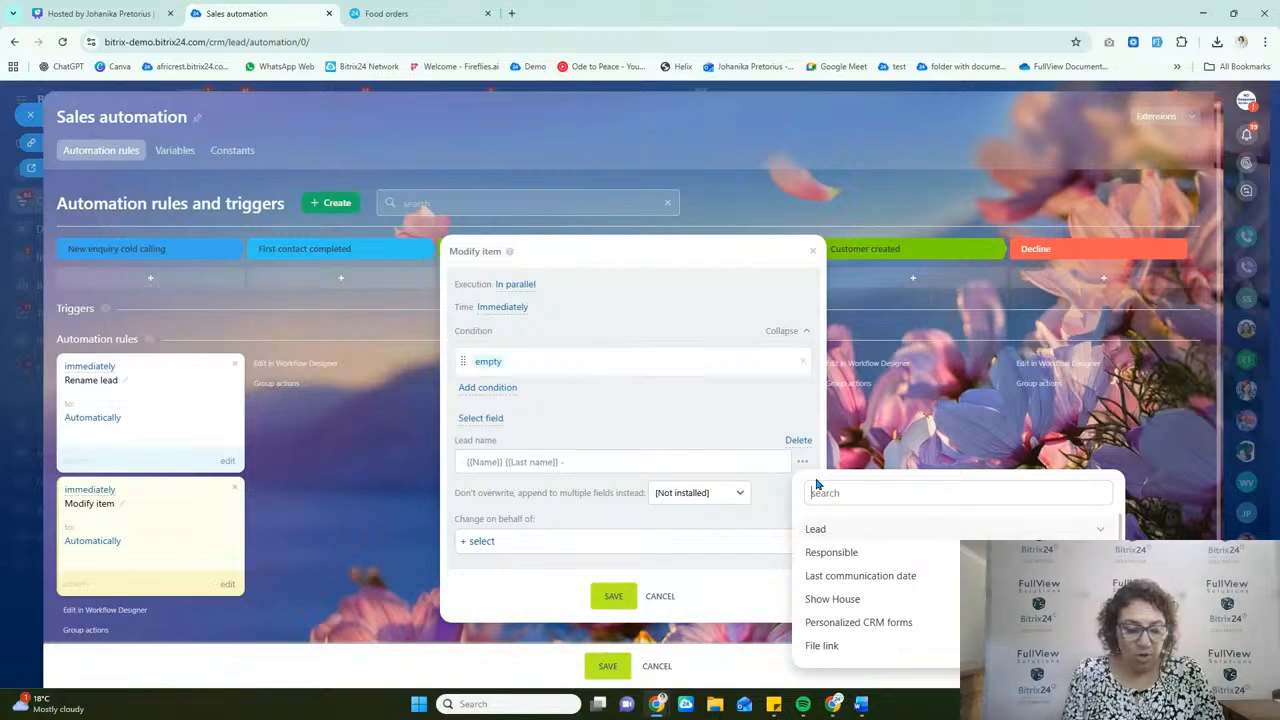
pyautogui.write('inter')
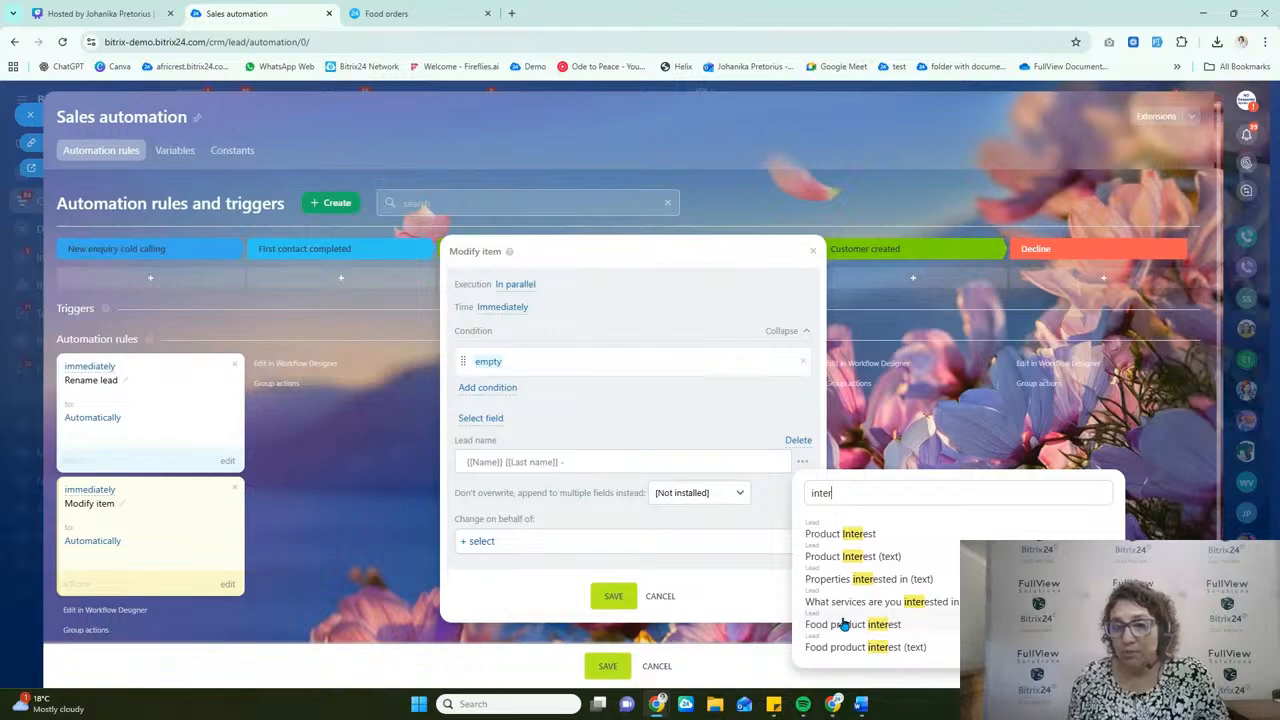
pyautogui.click(898, 649)
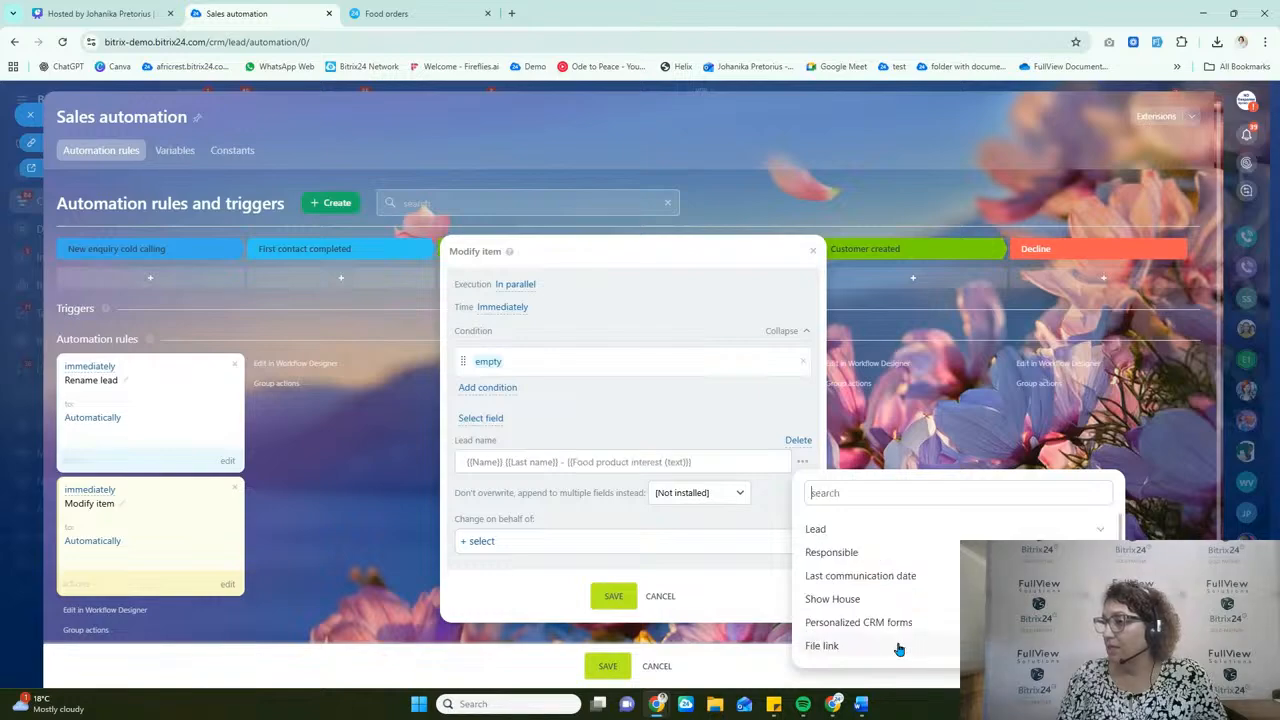
pyautogui.click(745, 458)
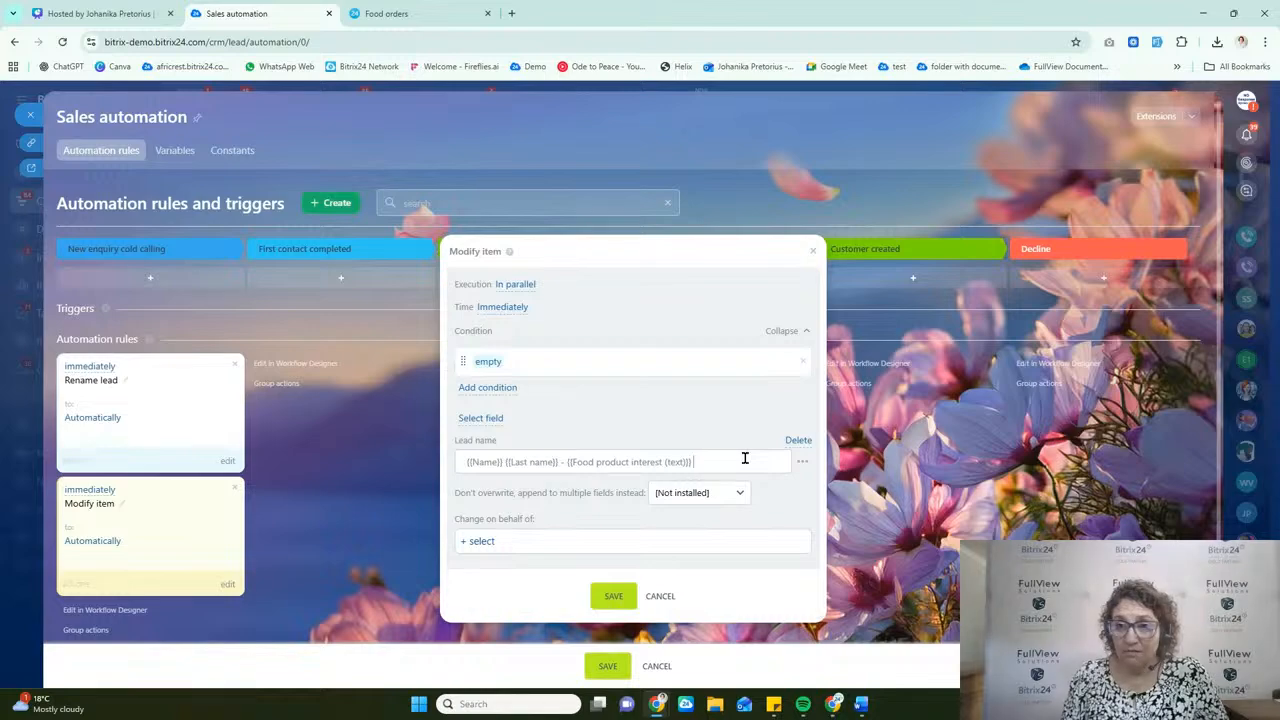
# Step: Try the Show House Start date placeholder at the end of the Lead name value, and remove it
pyautogui.click(805, 463)
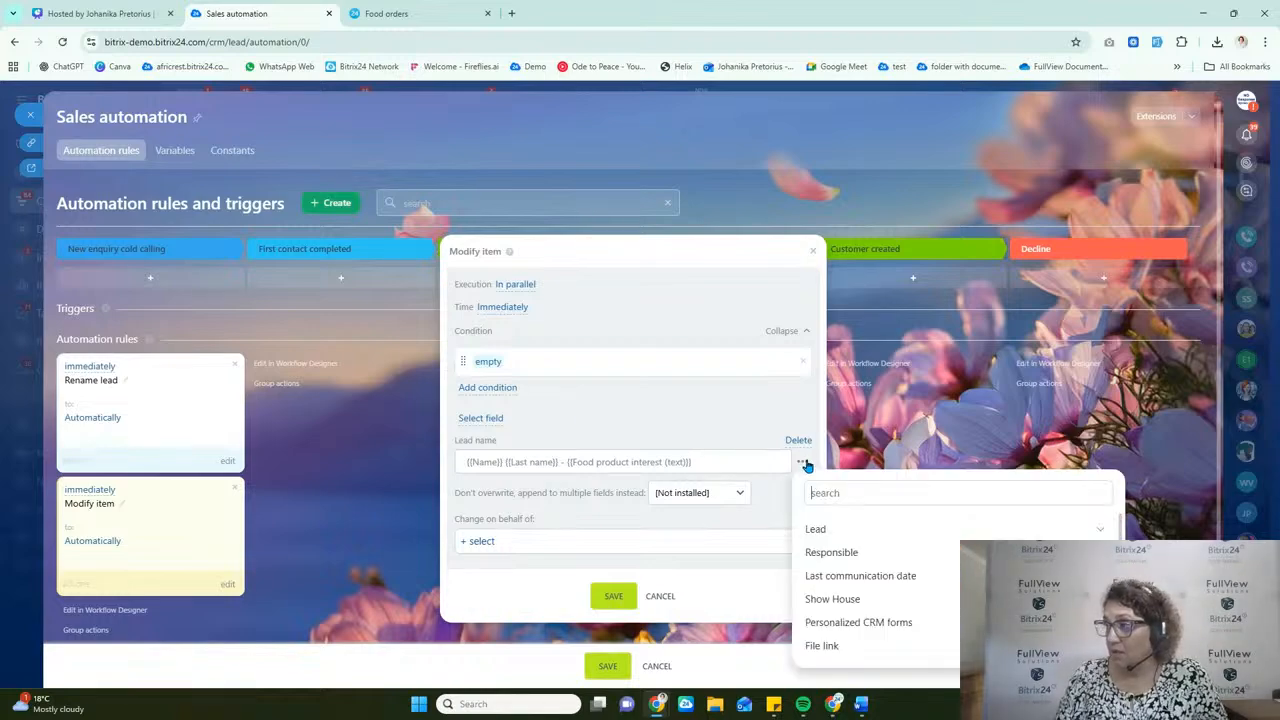
pyautogui.write('date')
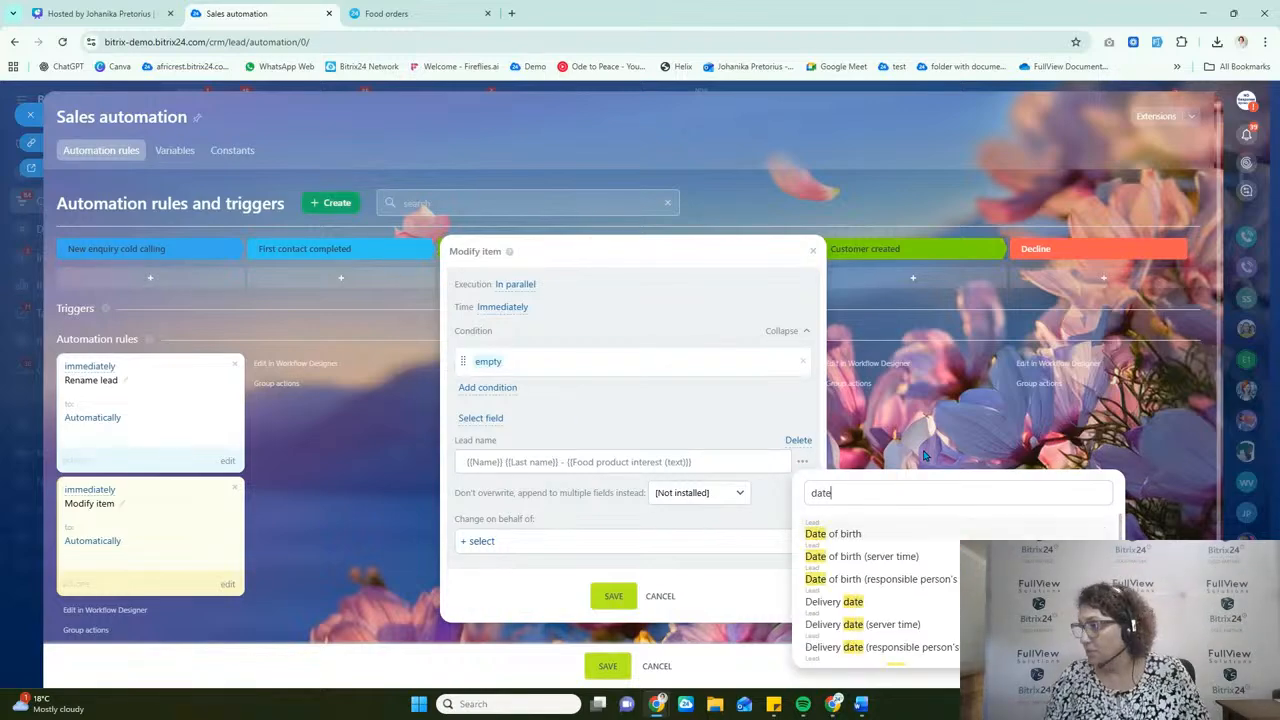
pyautogui.scroll(-5, 880, 590)
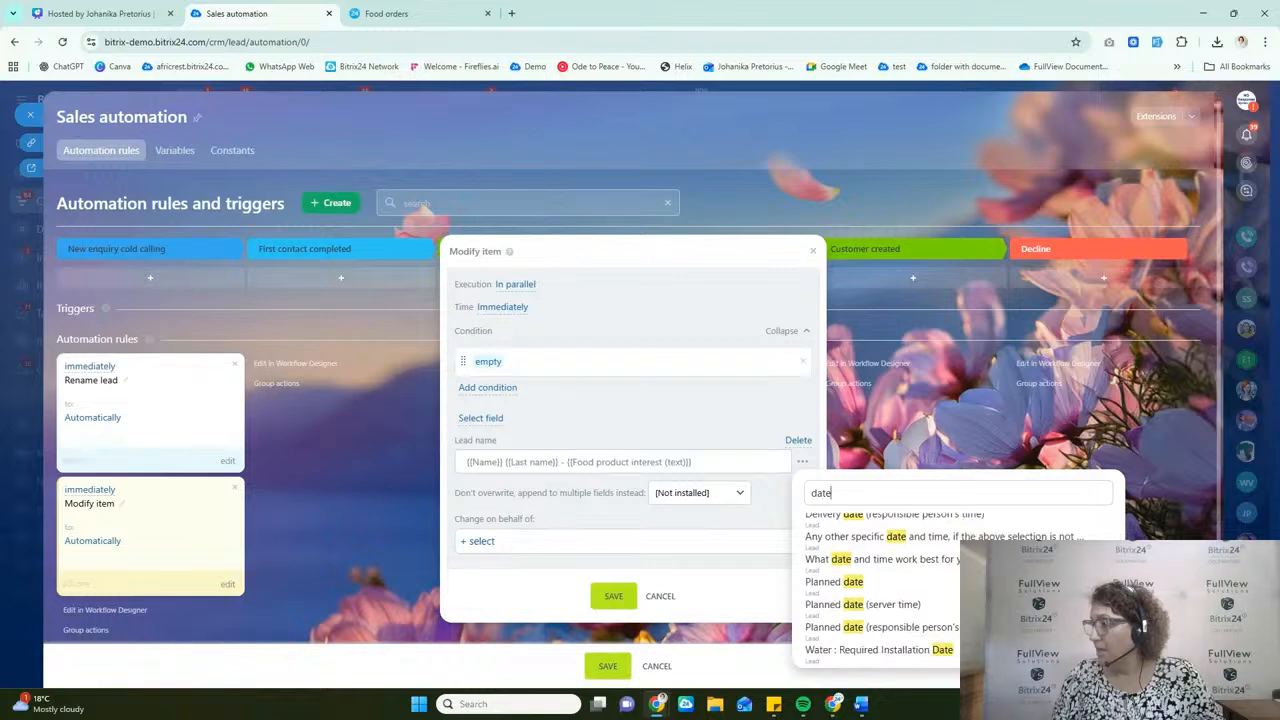
pyautogui.scroll(-1, 855, 587)
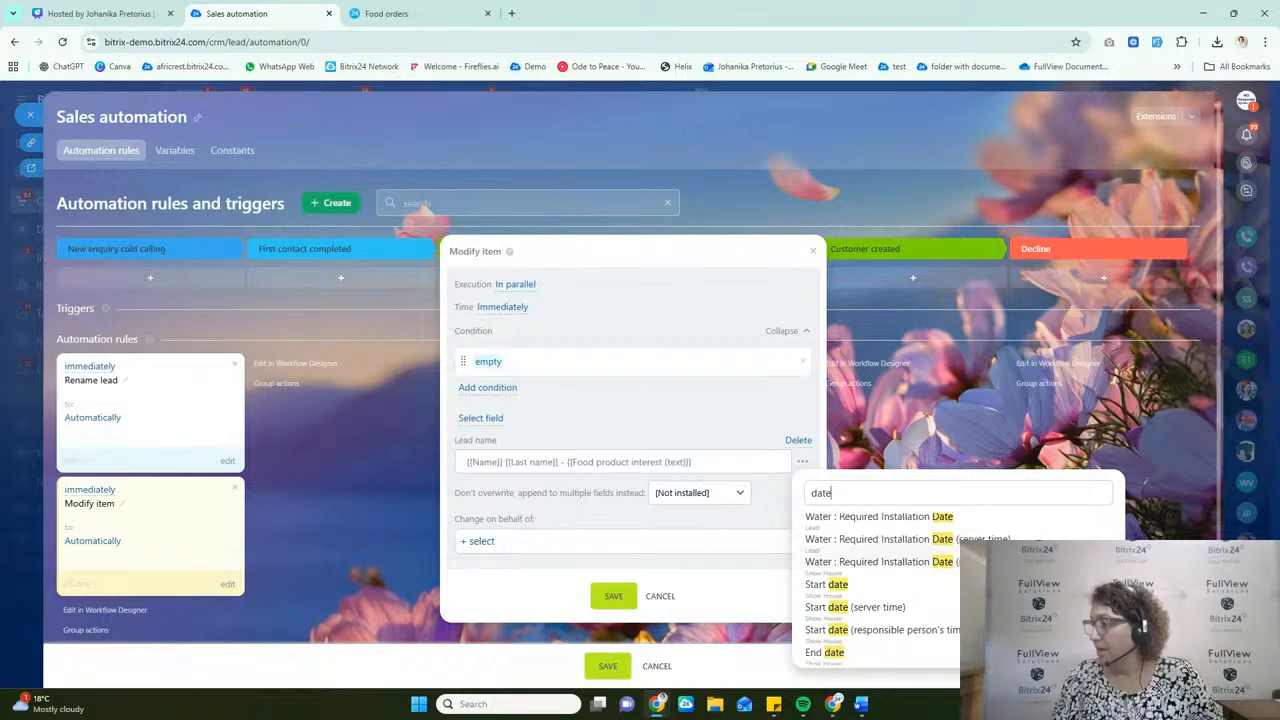
pyautogui.click(855, 587)
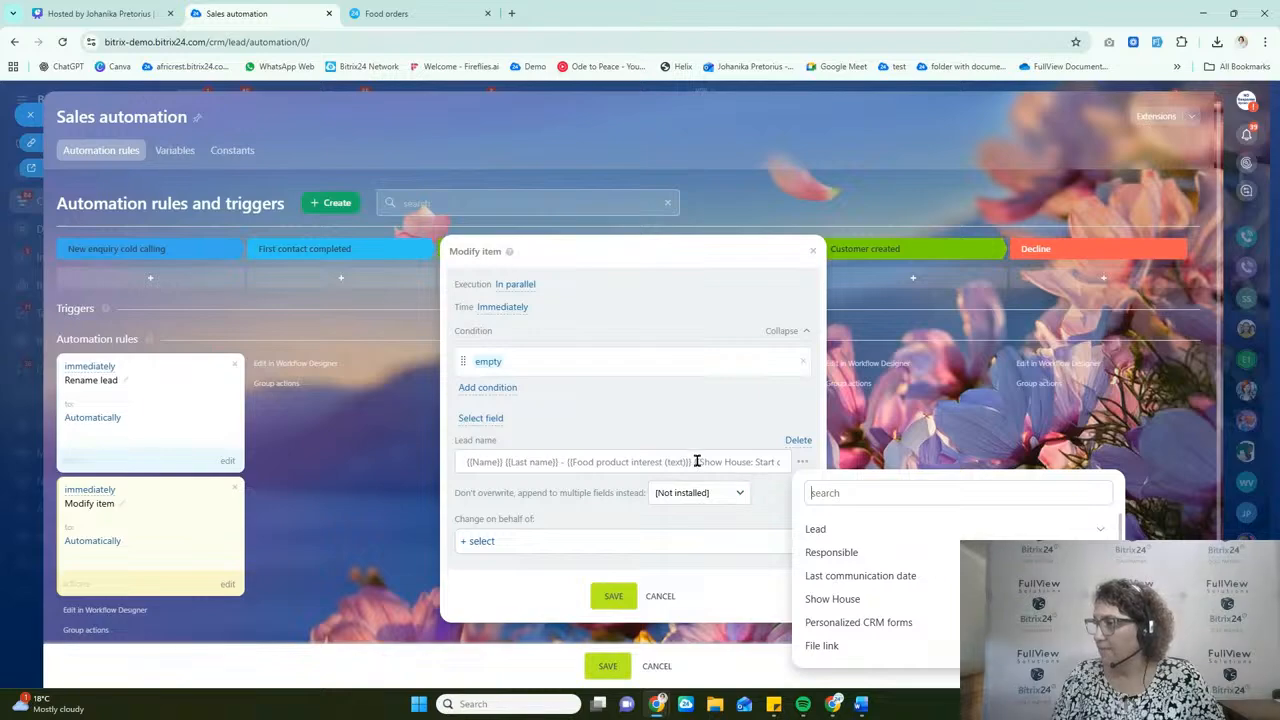
pyautogui.moveTo(694, 461); pyautogui.dragTo(866, 469)
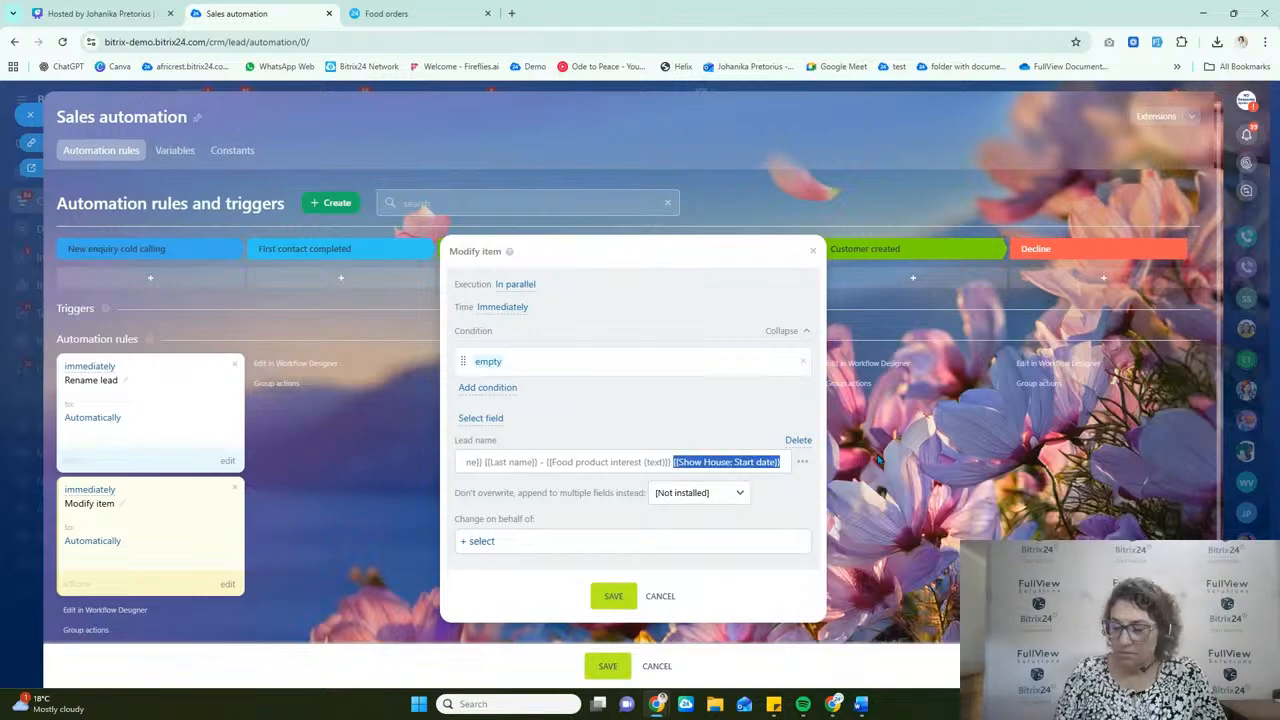
pyautogui.press('BackSpace')
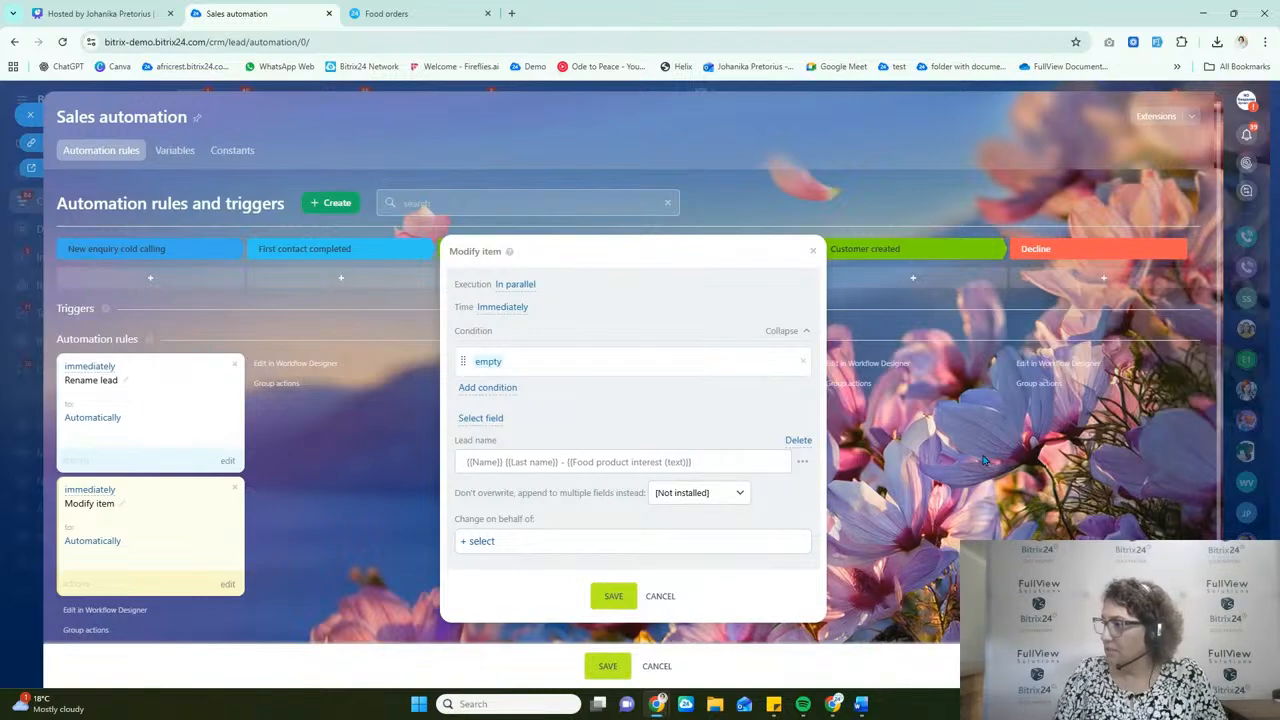
# Step: Append the lead's Created on placeholder to the Lead name value and save the Modify item rule
pyautogui.click(802, 462)
pyautogui.write('create')
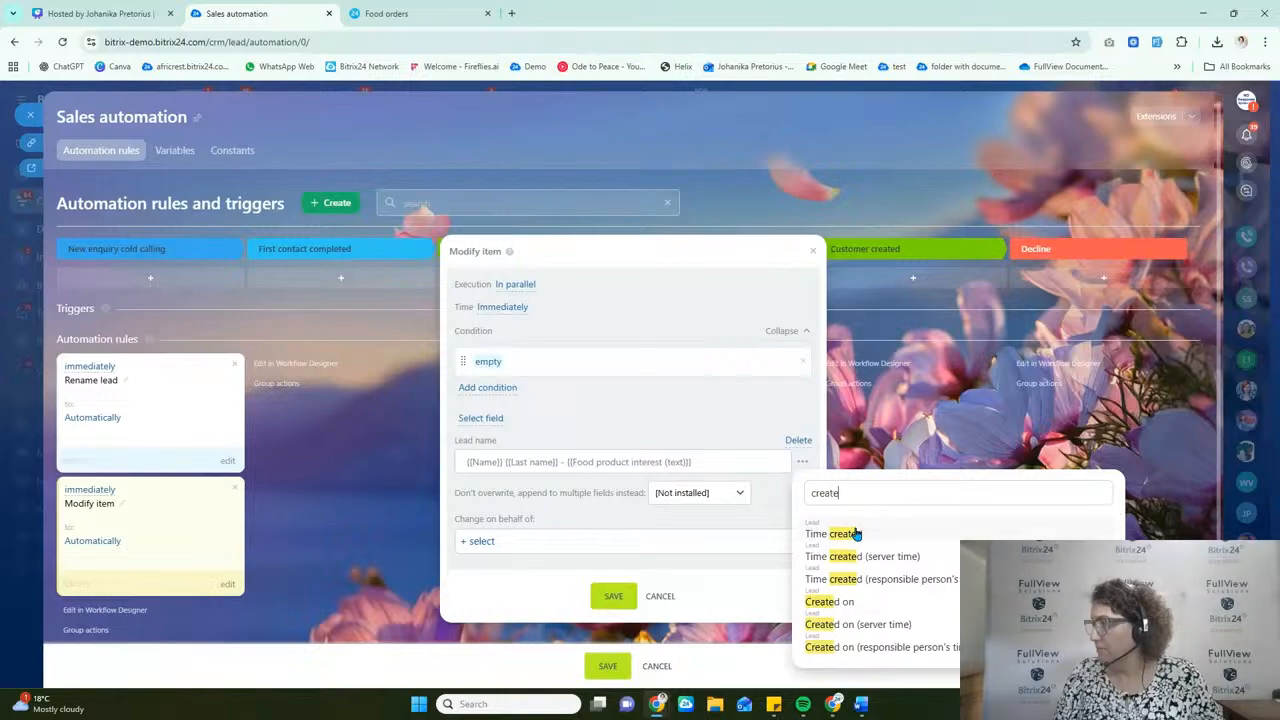
pyautogui.click(848, 601)
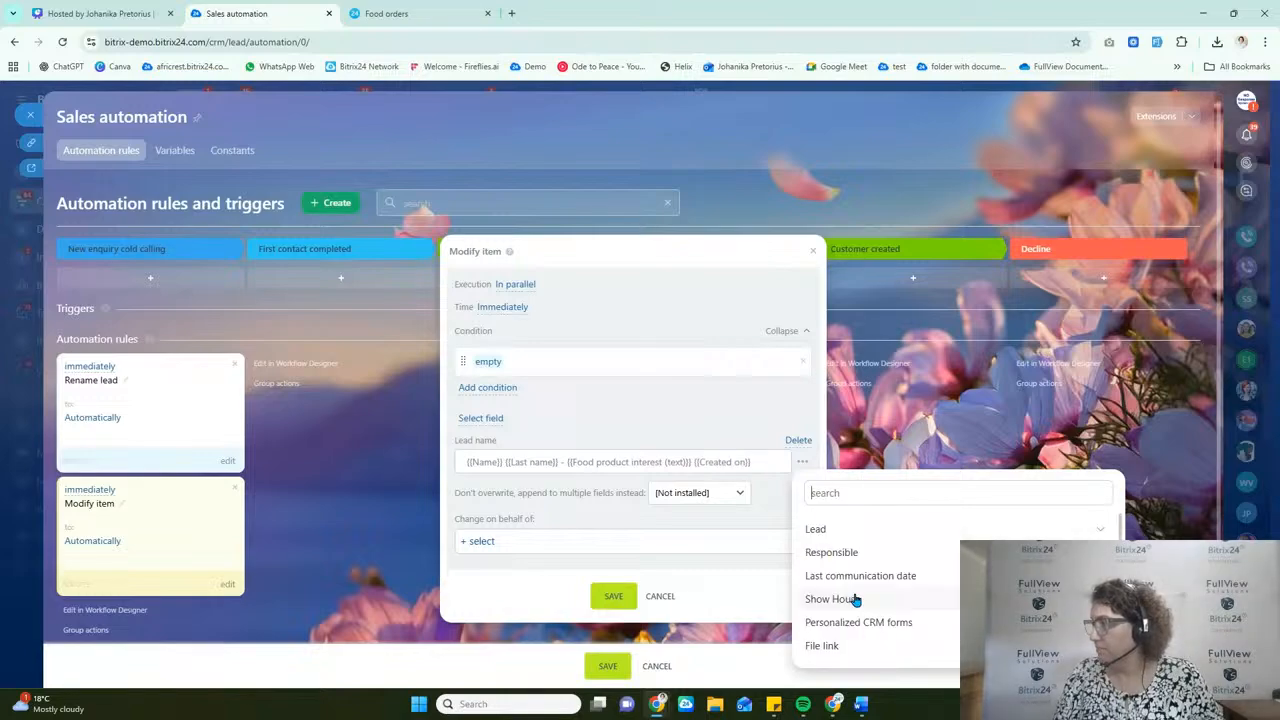
pyautogui.click(612, 598)
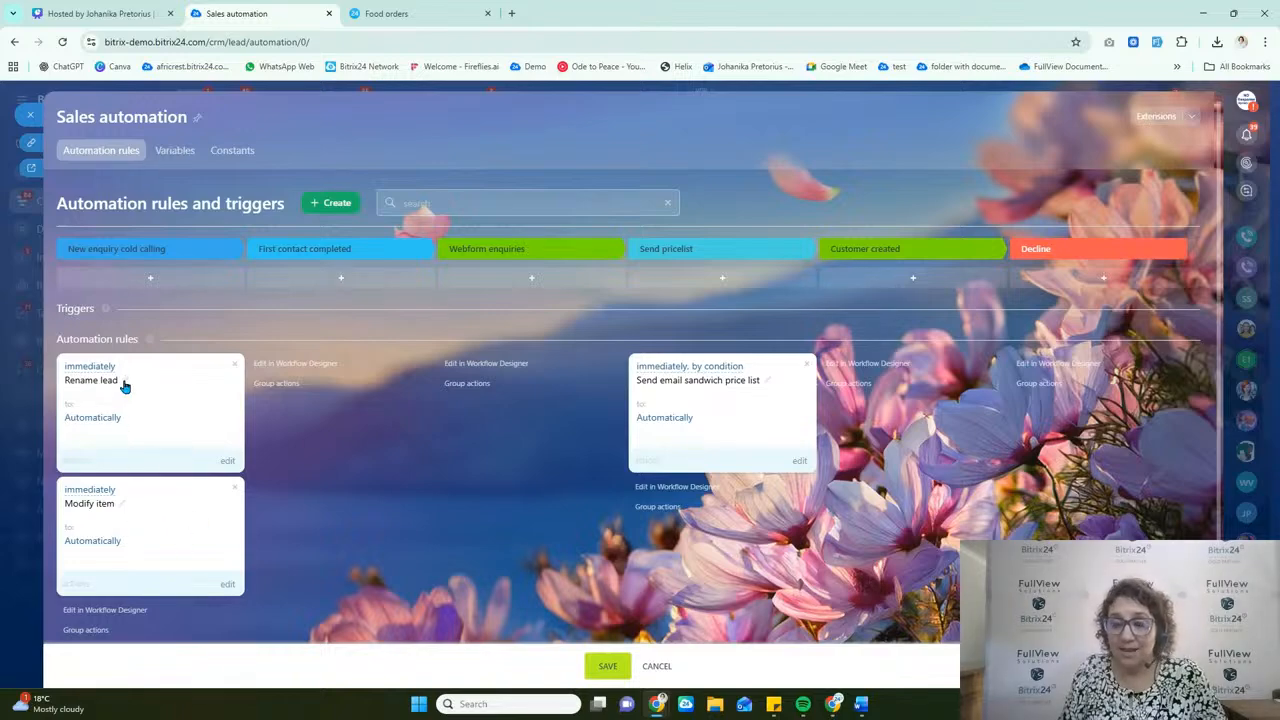
# Step: Rename the Modify item automation rule as "Rename with date"
pyautogui.click(122, 506)
pyautogui.moveTo(525, 383); pyautogui.dragTo(351, 314)
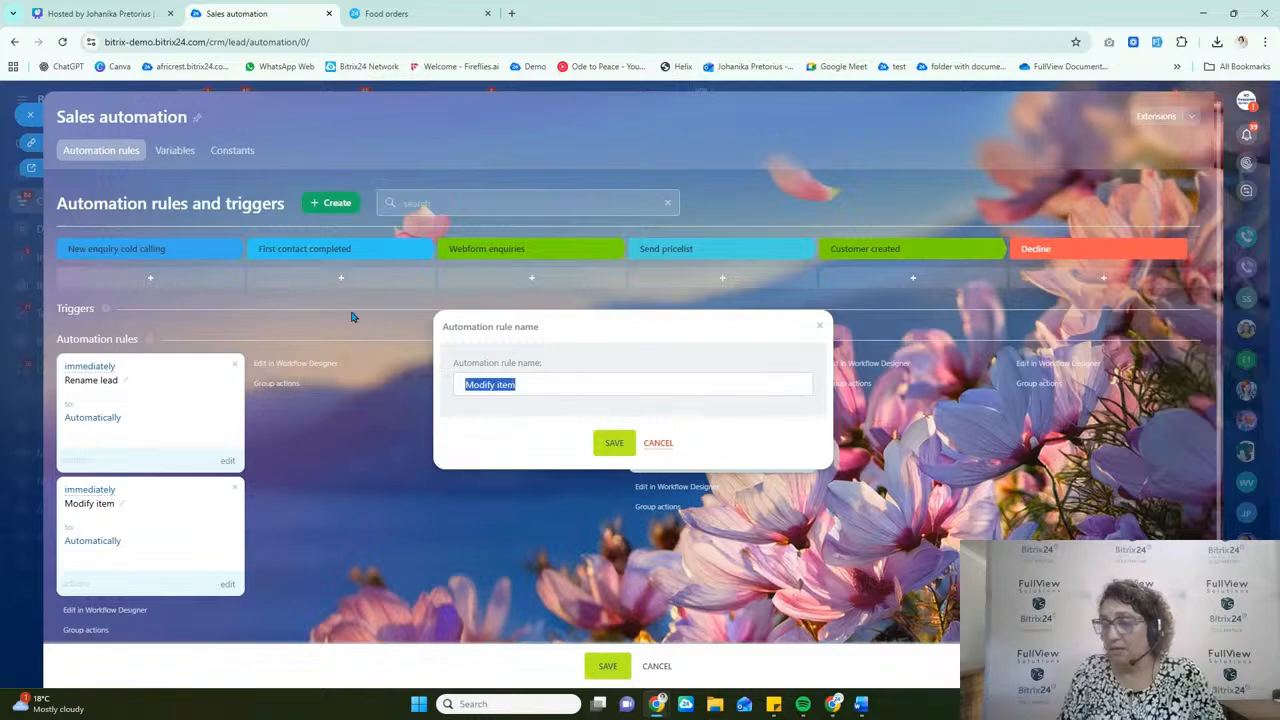
pyautogui.write('RE')
pyautogui.press('BackSpace')
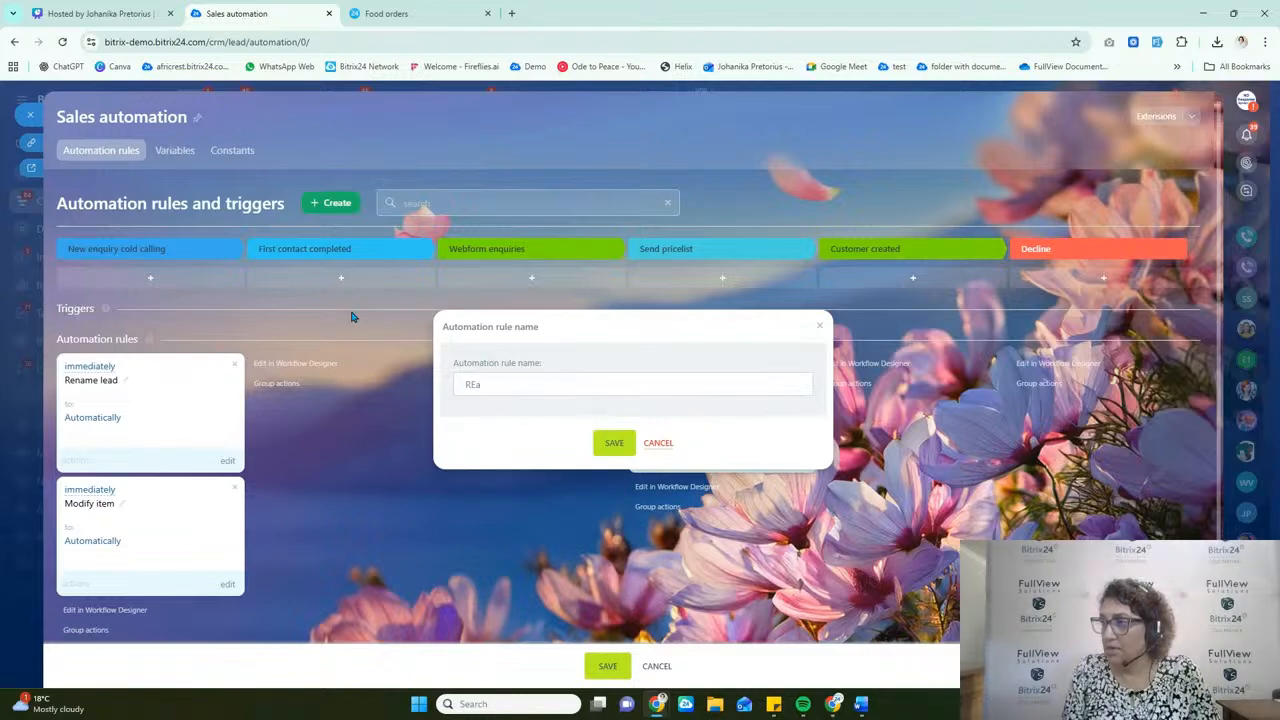
pyautogui.write('ename with date')
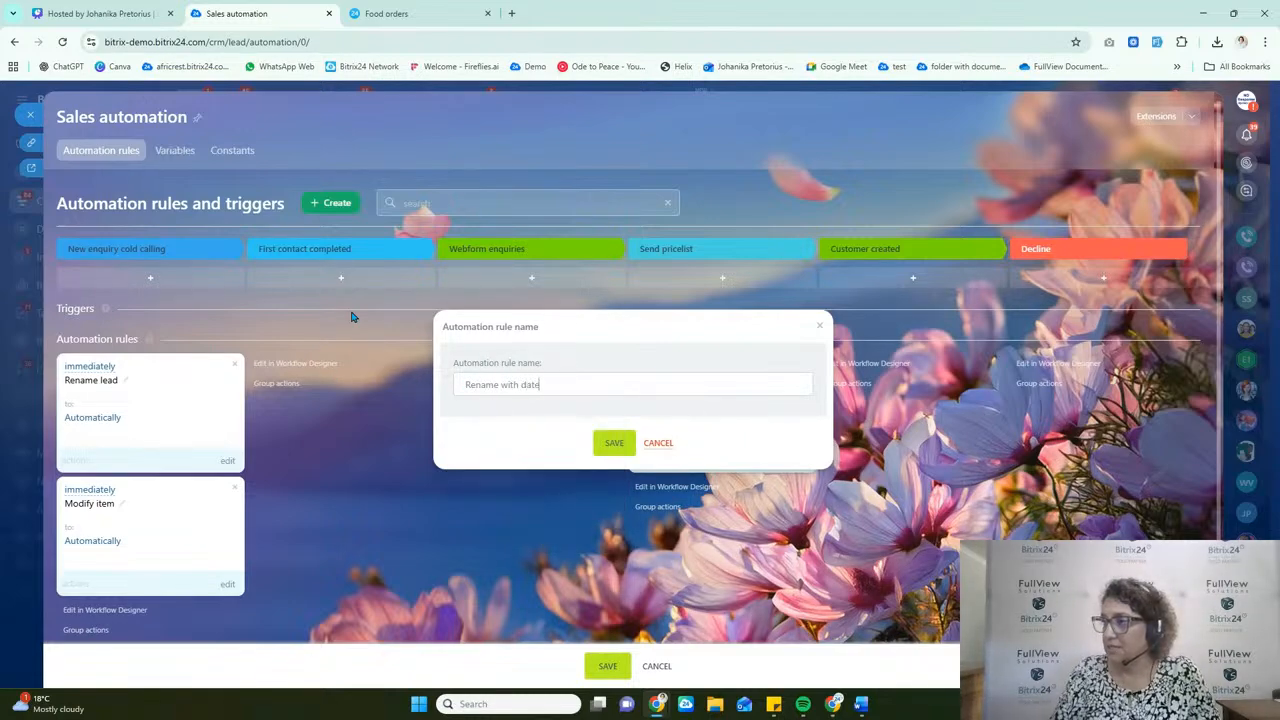
pyautogui.click(612, 443)
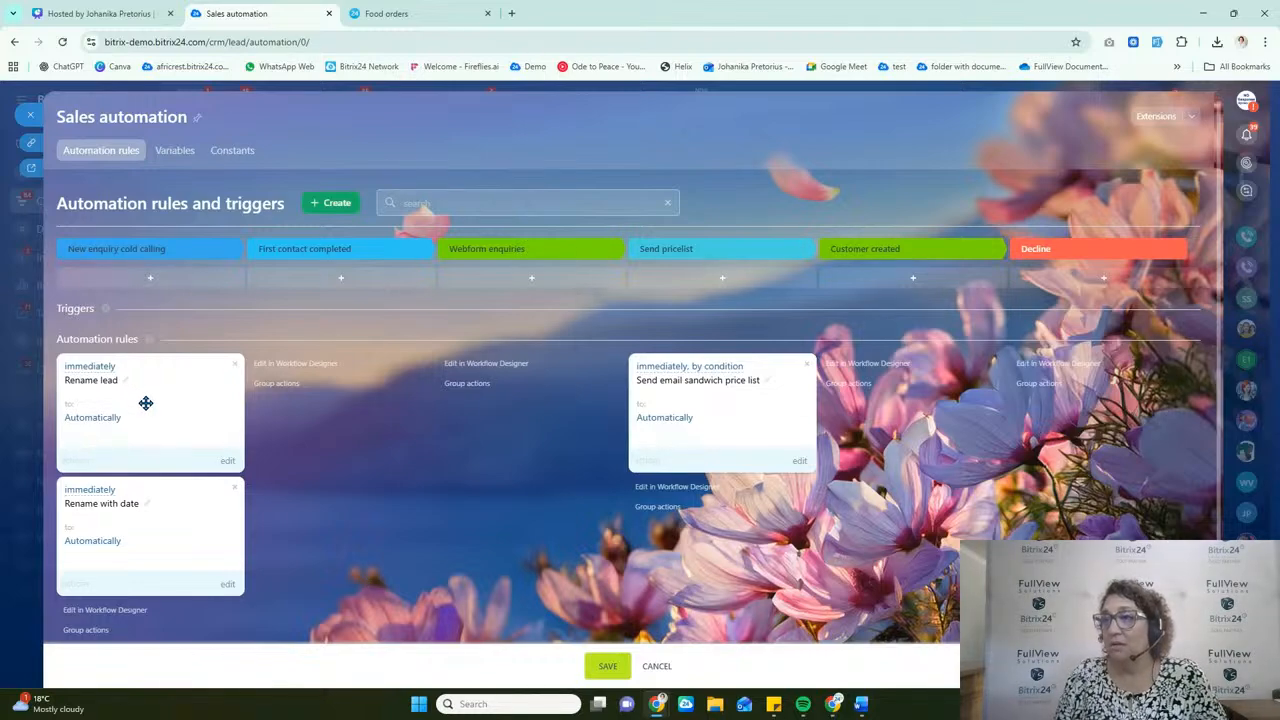
# Step: Disable the Rename lead rule, then save the sales automation and return to the leads board
pyautogui.moveTo(146, 403); pyautogui.dragTo(77, 372)
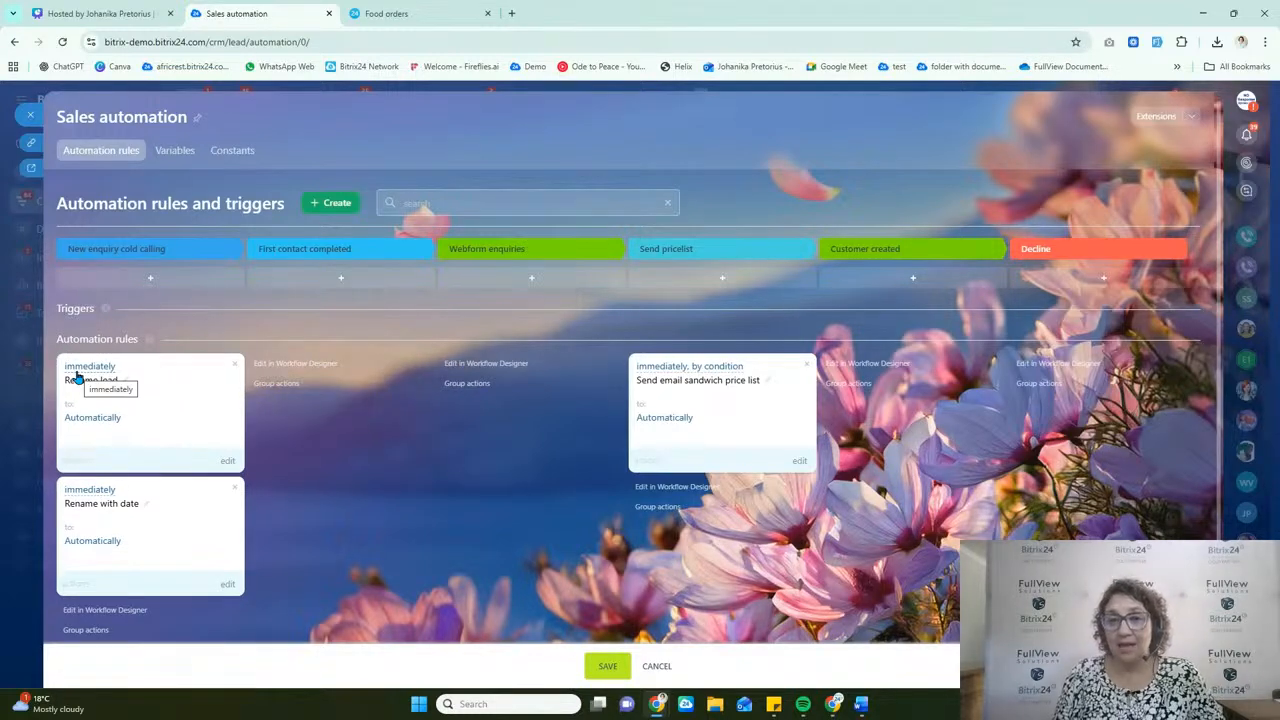
pyautogui.click(80, 466)
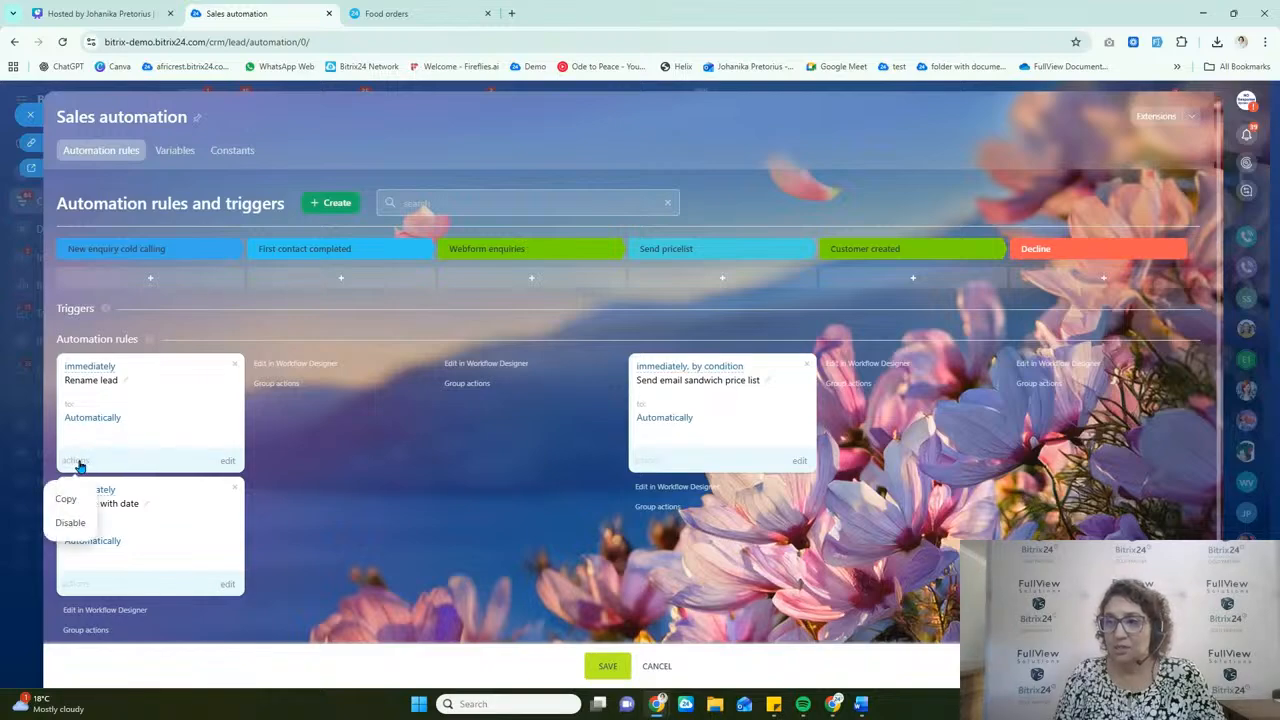
pyautogui.click(74, 522)
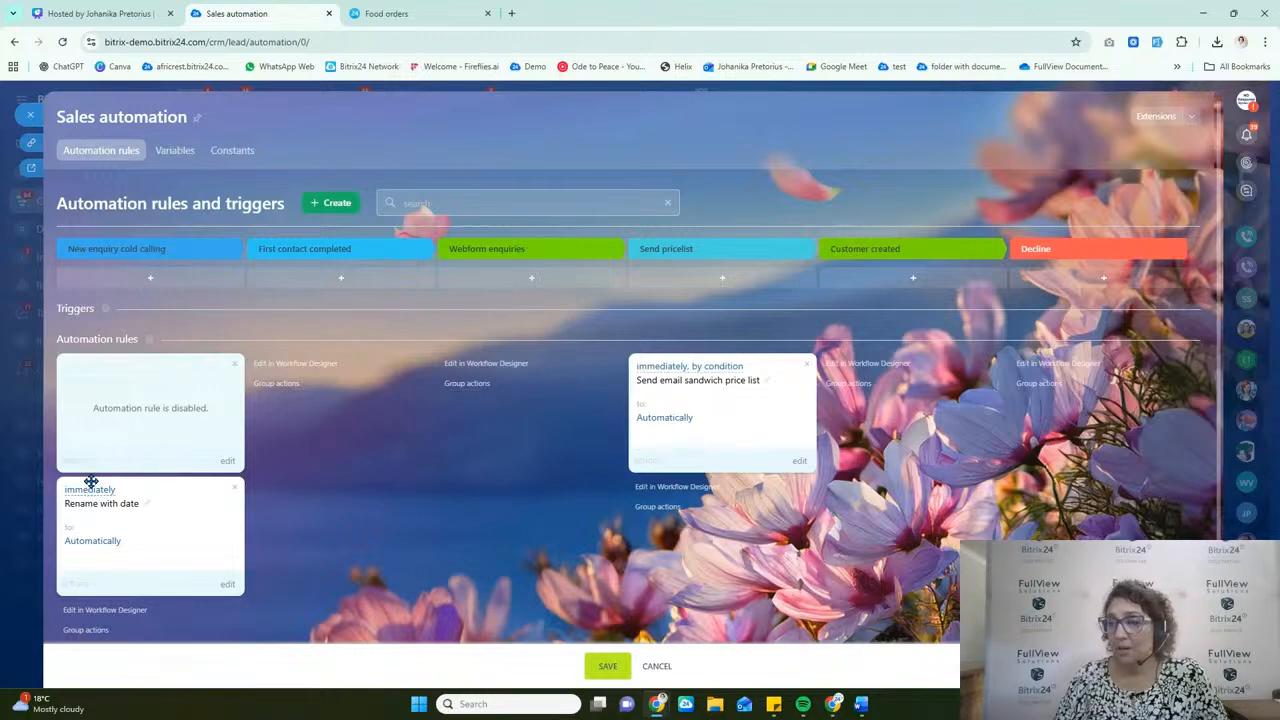
pyautogui.click(608, 667)
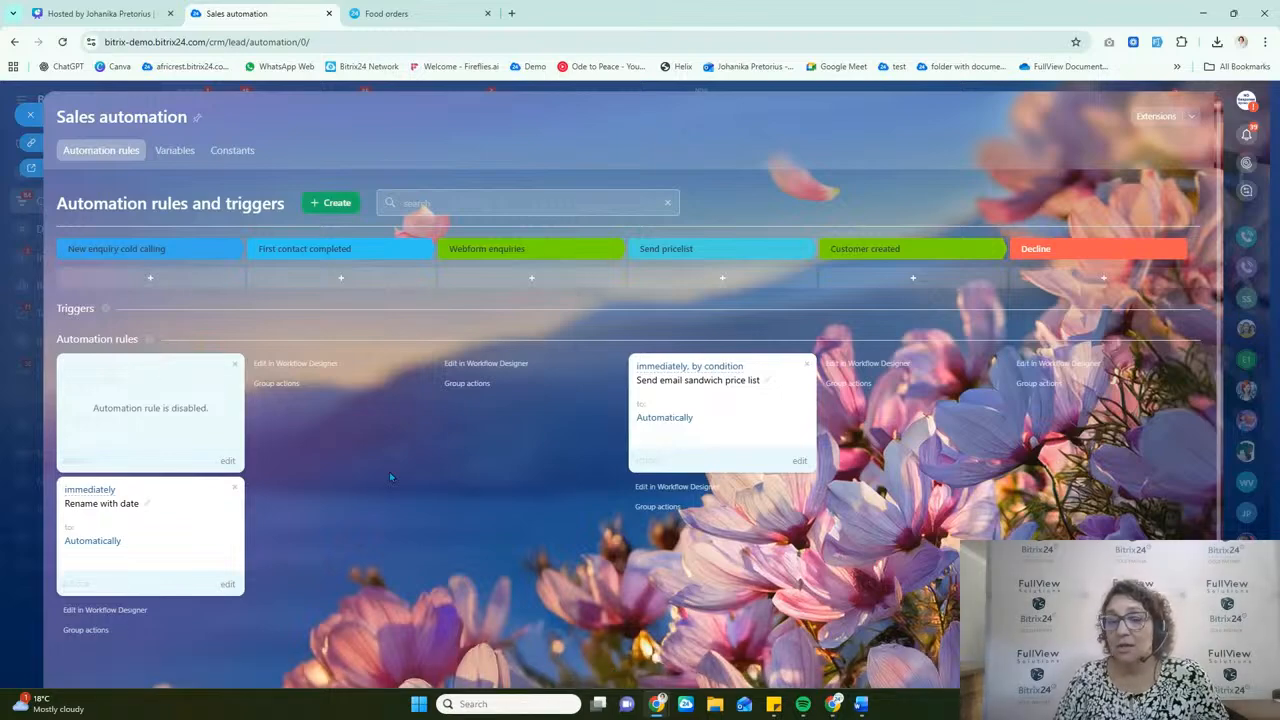
pyautogui.click(31, 120)
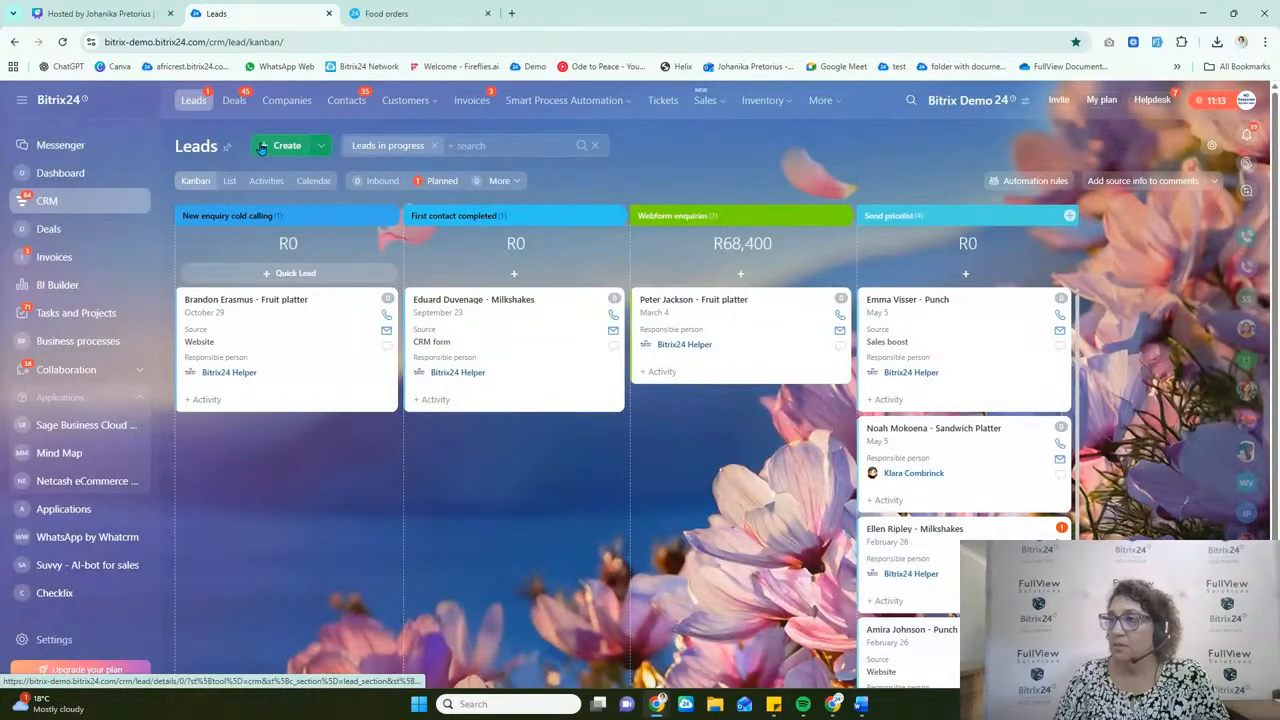
# Step: Create a new lead and fill in its contact details from the saved autofill entry with the work e-mail
pyautogui.click(268, 148)
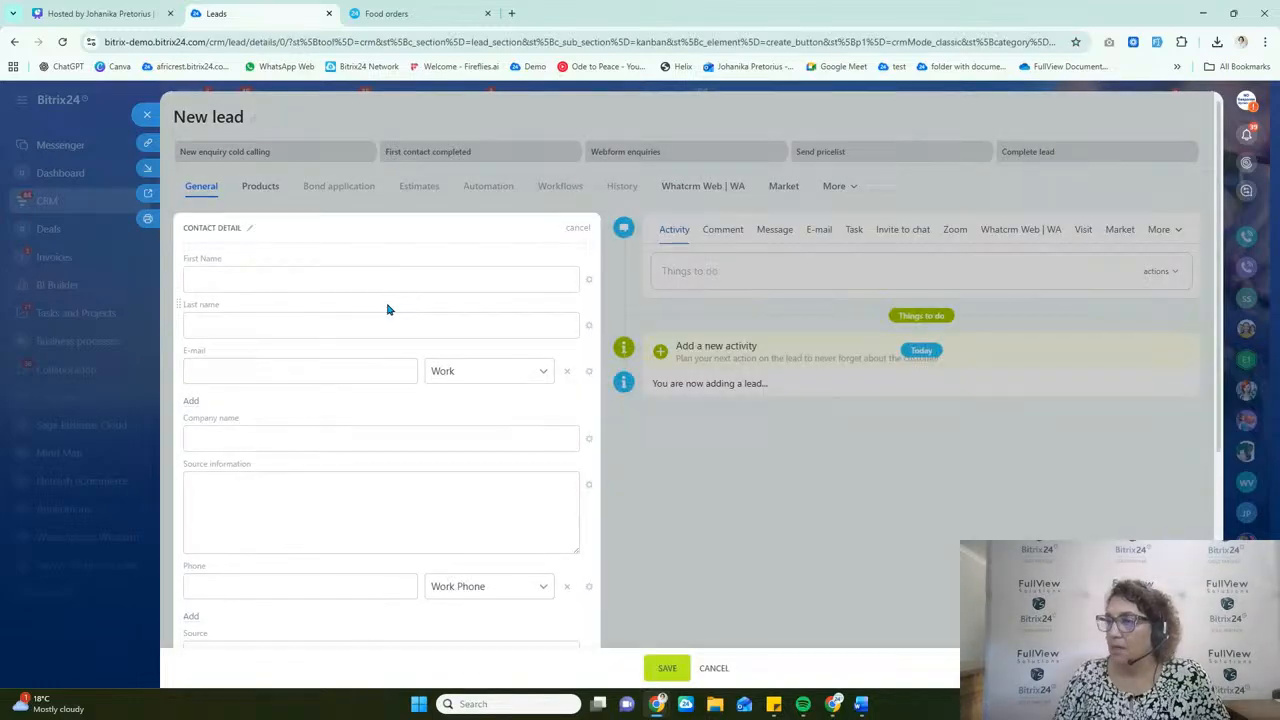
pyautogui.click(246, 276)
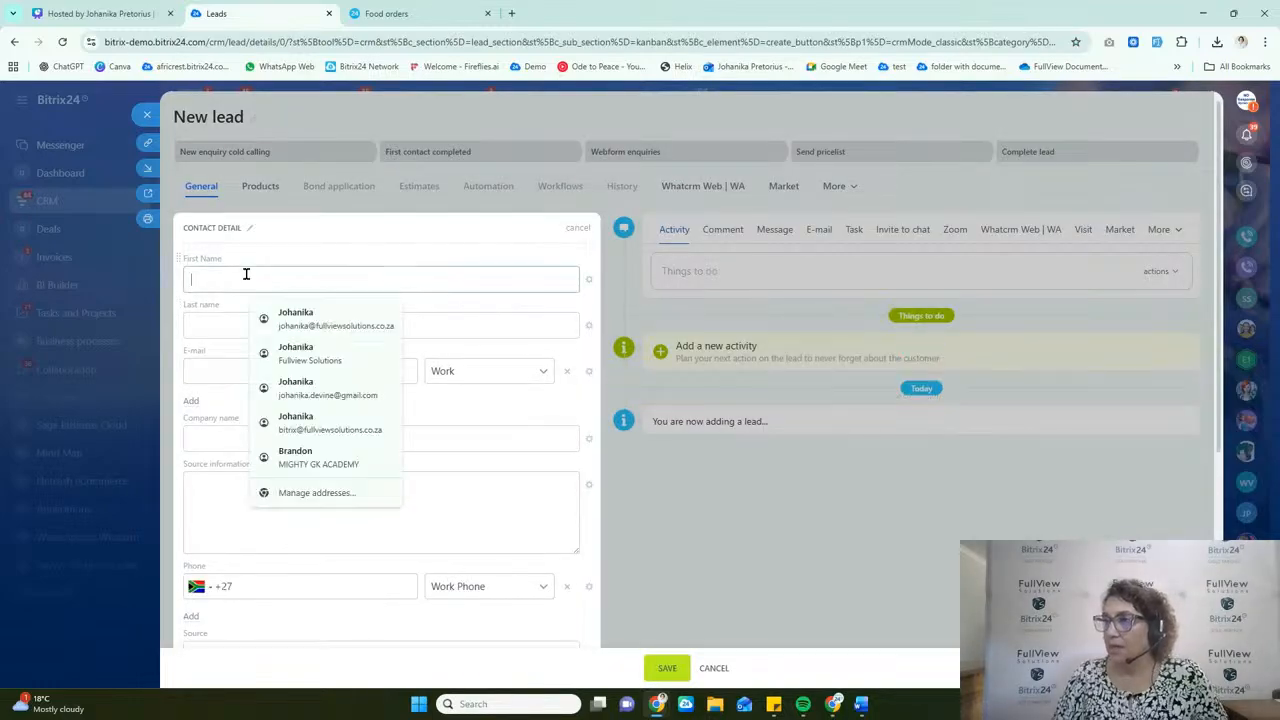
pyautogui.write('Joh')
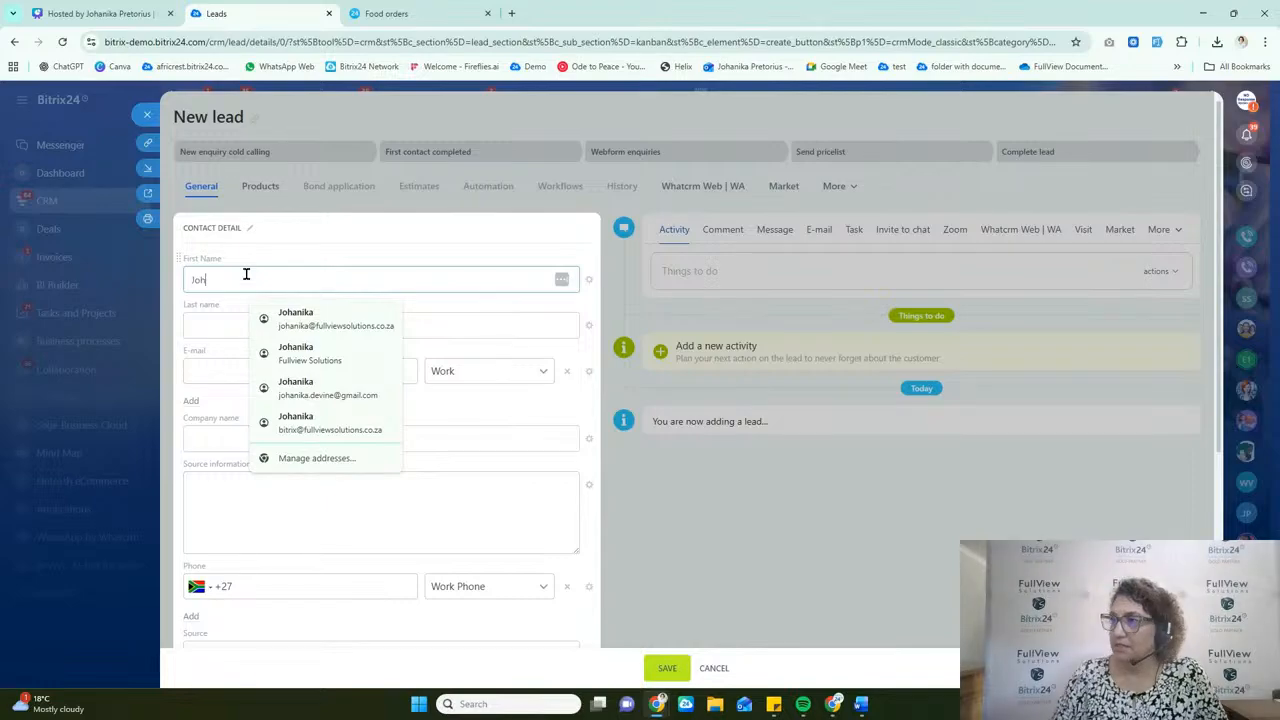
pyautogui.click(305, 322)
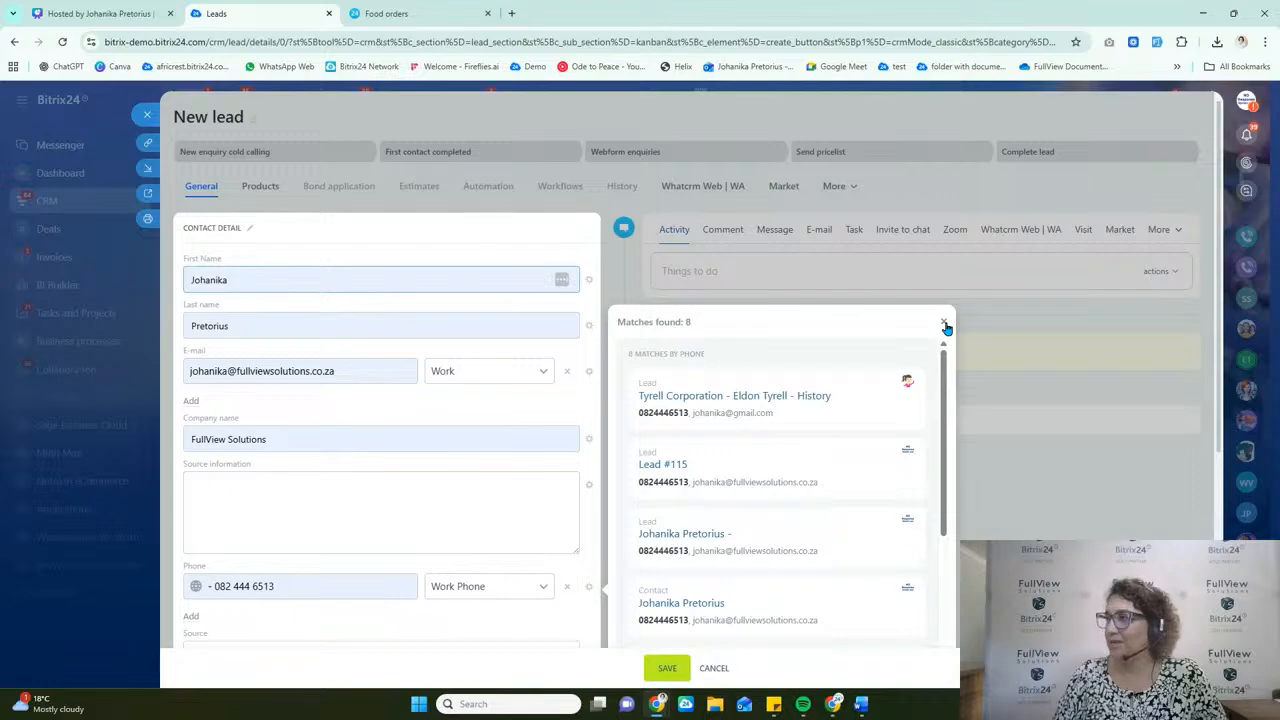
# Step: Apply the "Automation Demo" layout to the new lead form
pyautogui.scroll(-2, 263, 514)
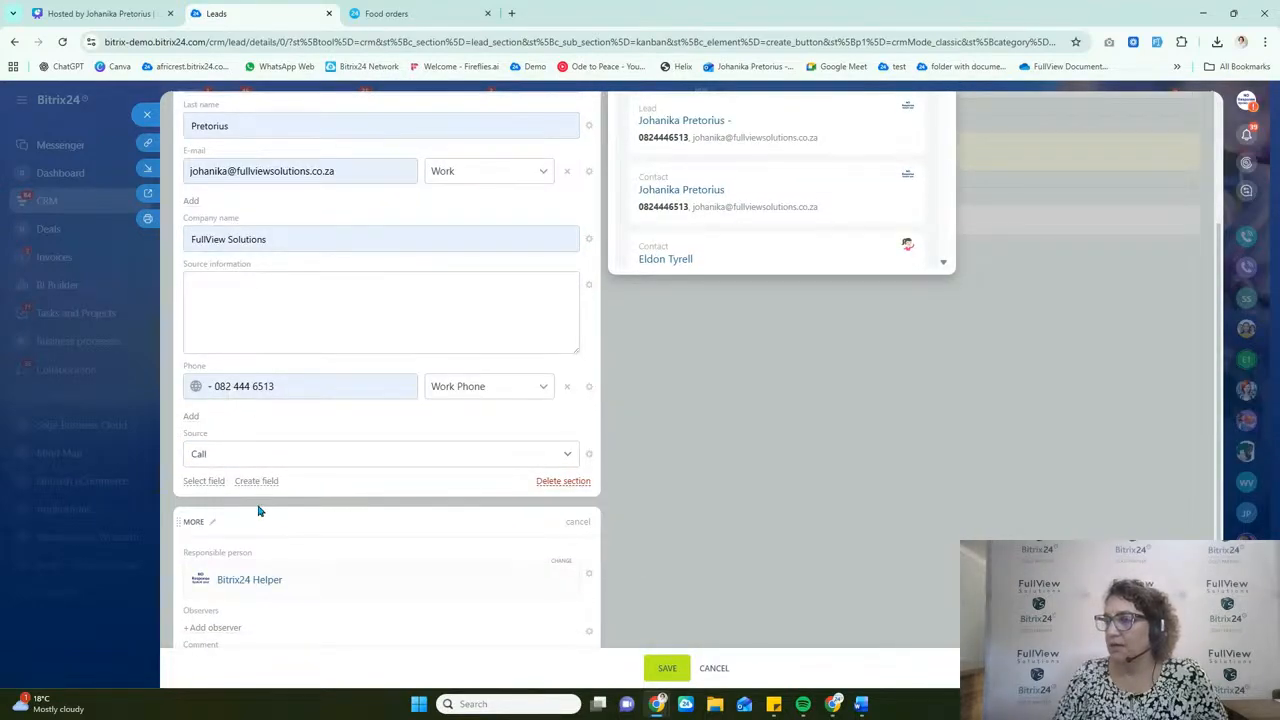
pyautogui.scroll(-2, 285, 604)
pyautogui.scroll(-1, 295, 596)
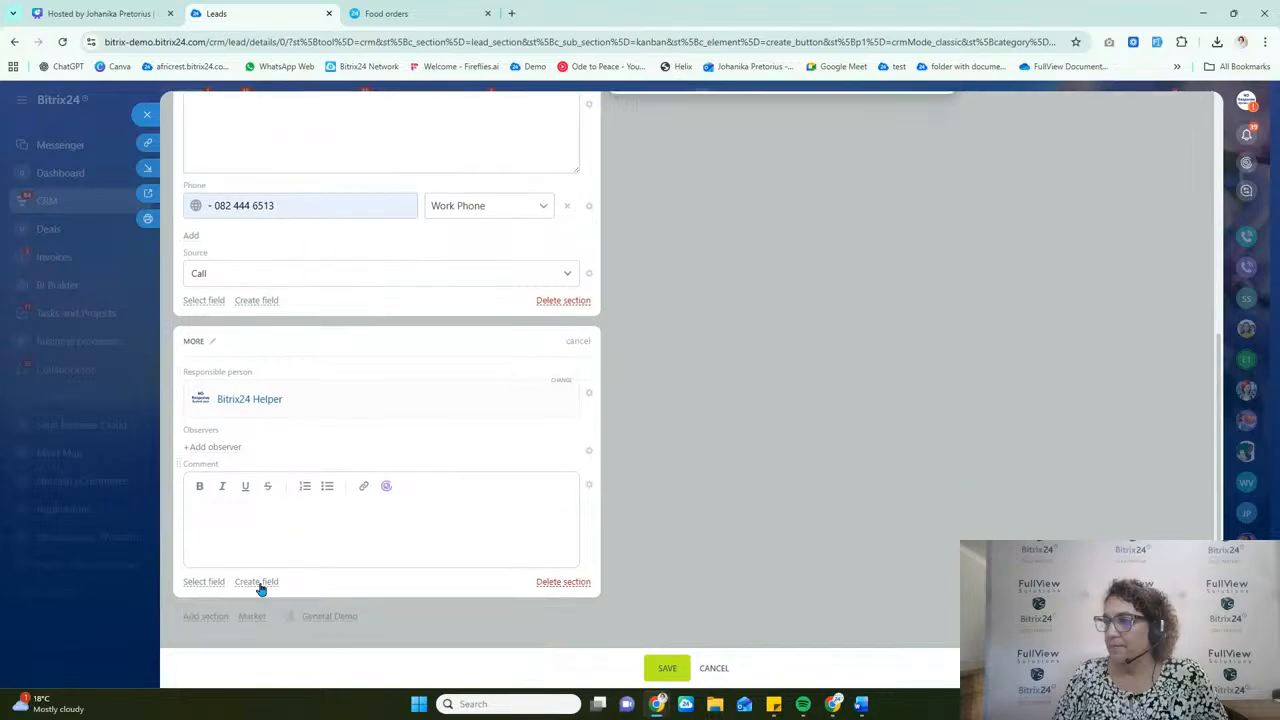
pyautogui.click(321, 620)
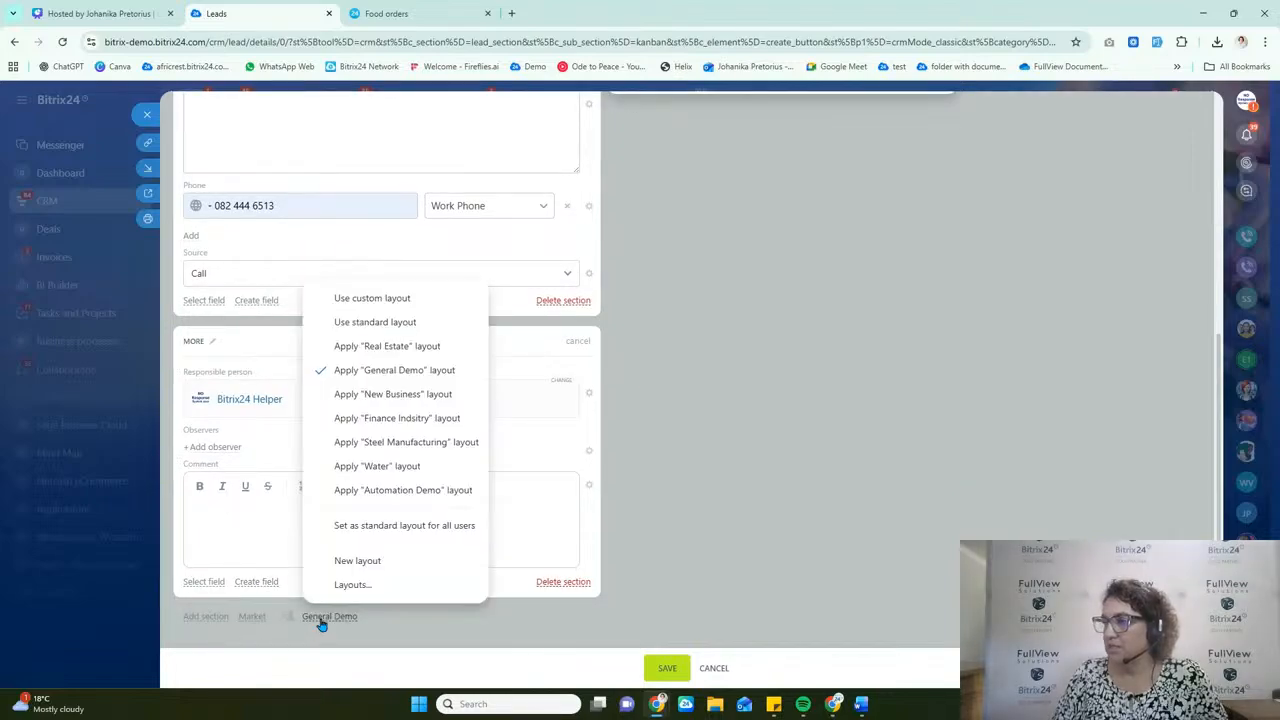
pyautogui.click(408, 491)
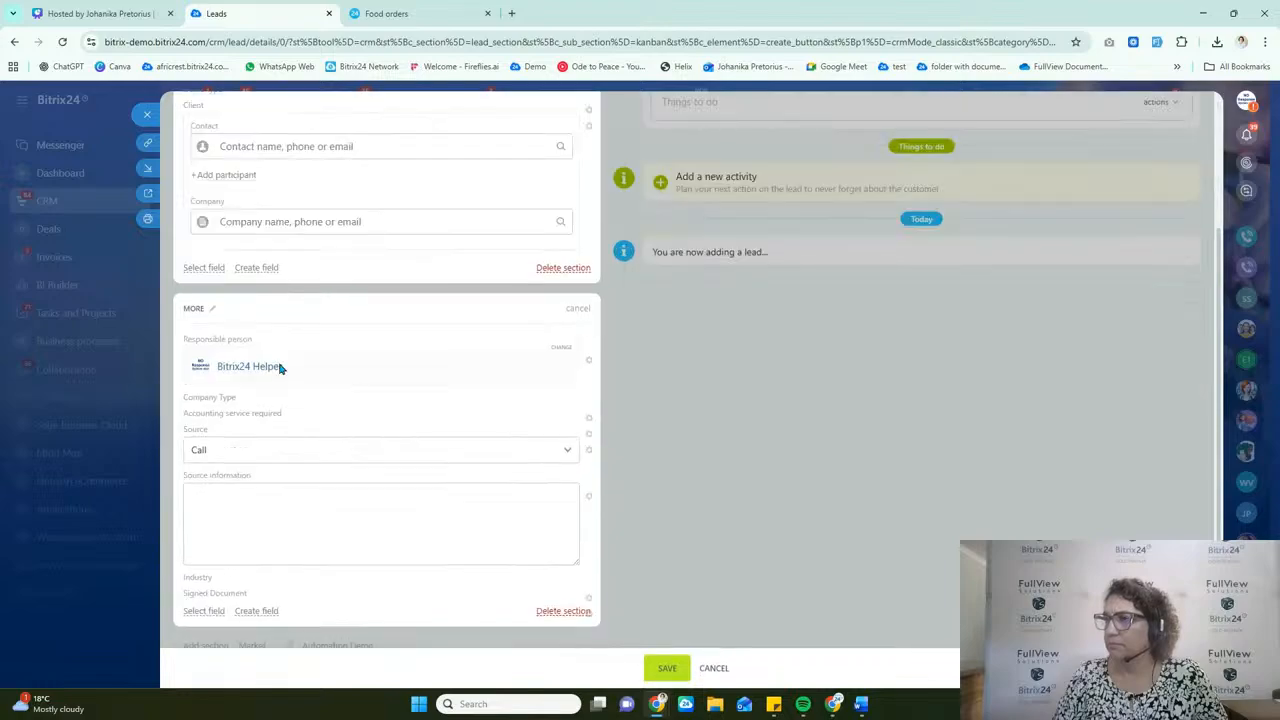
# Step: Add the hidden Food product interest field to the lead form's More section
pyautogui.scroll(-2, 334, 450)
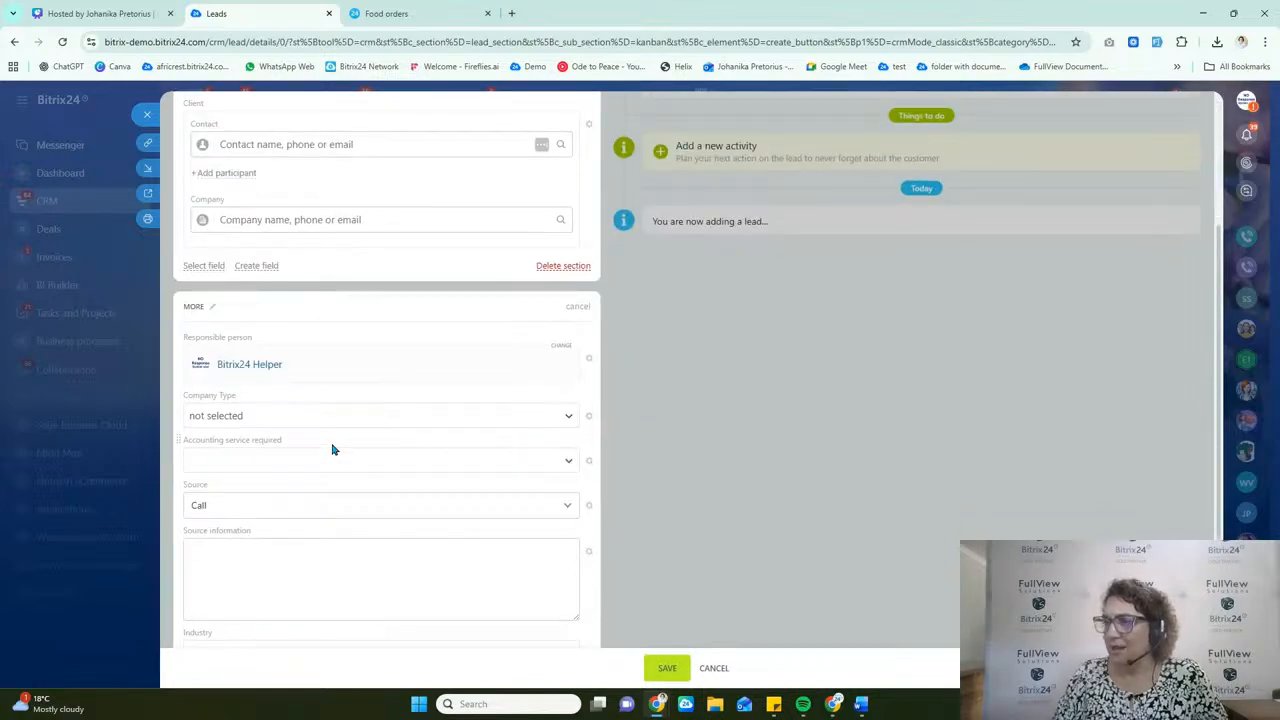
pyautogui.scroll(-2, 334, 450)
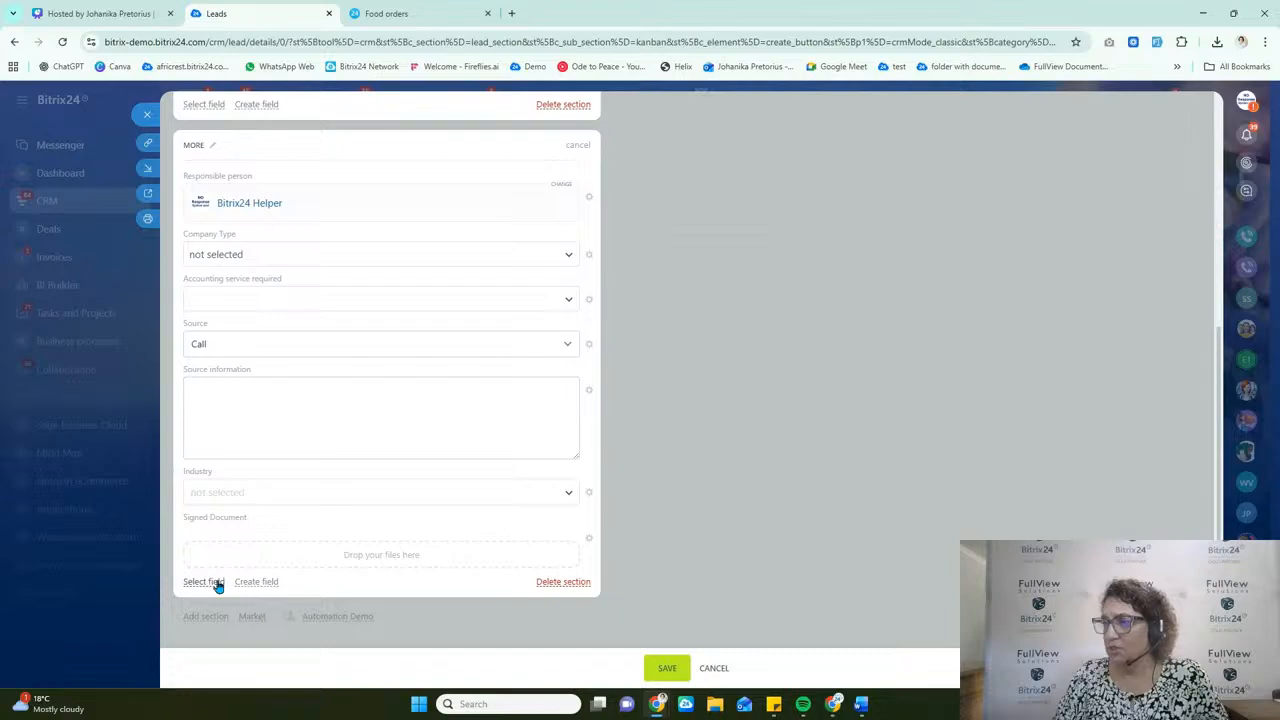
pyautogui.click(210, 581)
pyautogui.write('food')
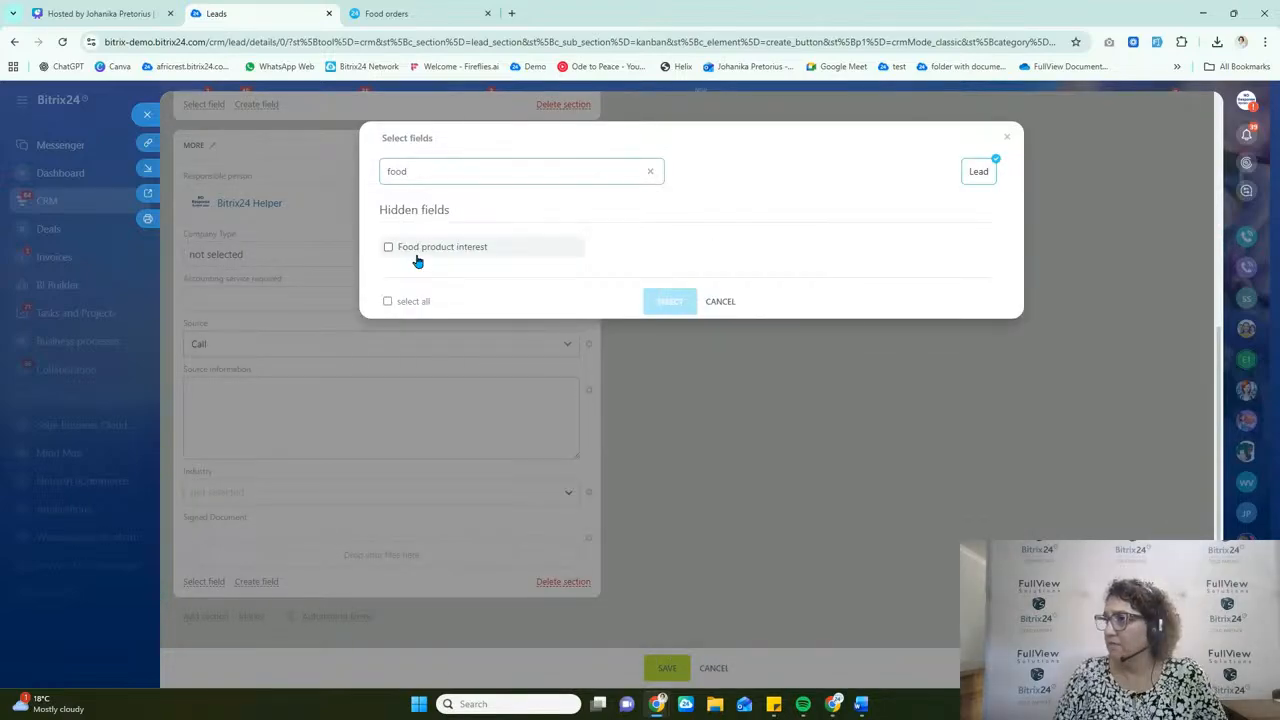
pyautogui.doubleClick(411, 250)
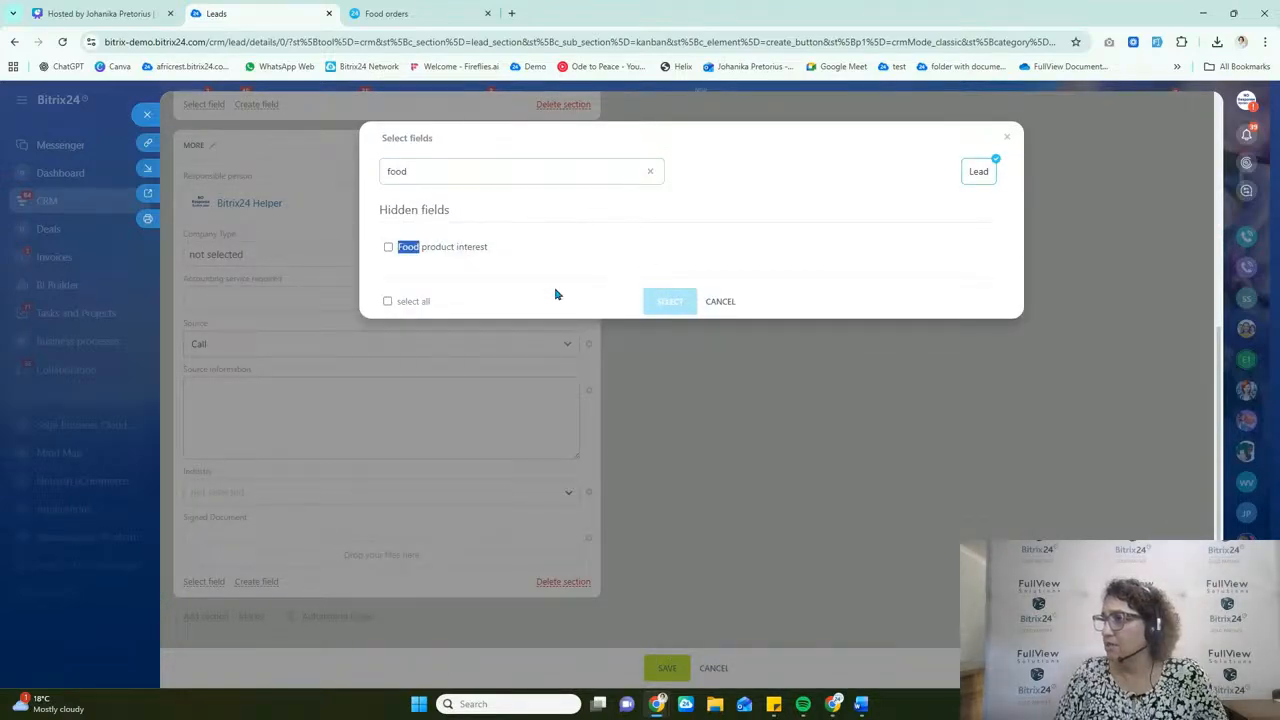
pyautogui.click(426, 250)
pyautogui.click(662, 300)
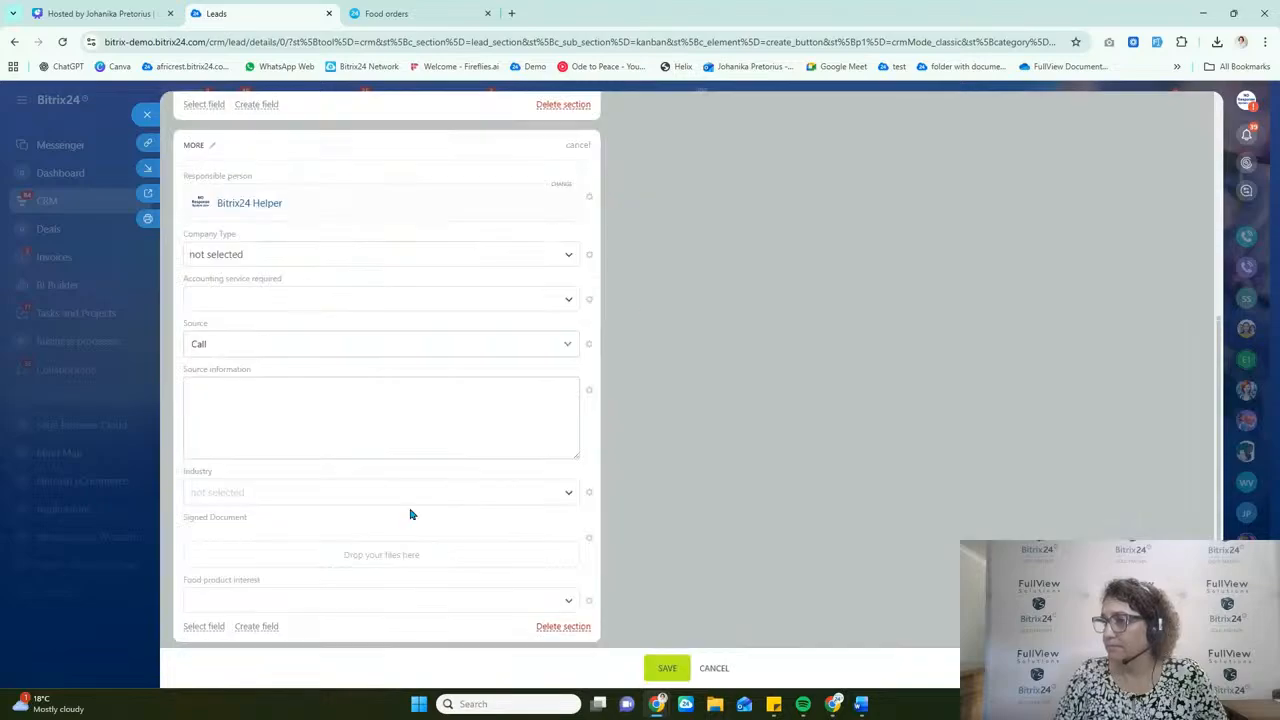
# Step: Set the lead's Food product interest to Fruit platter
pyautogui.click(300, 600)
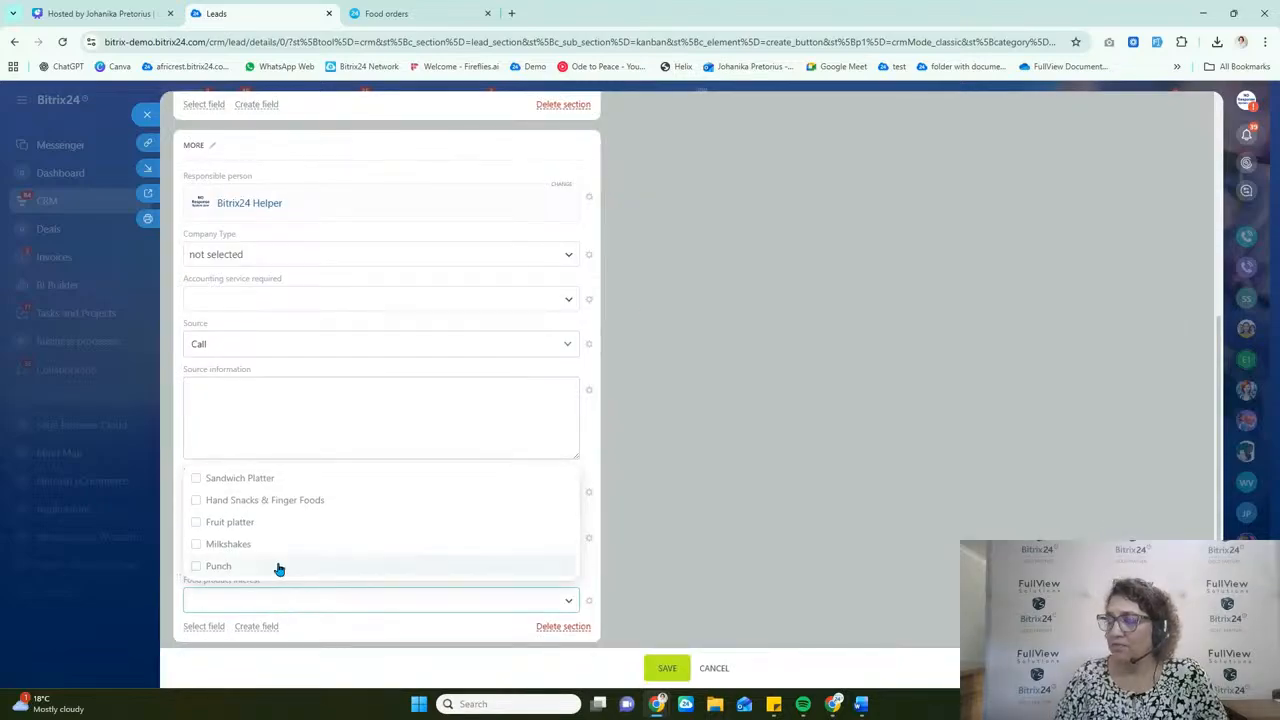
pyautogui.click(268, 524)
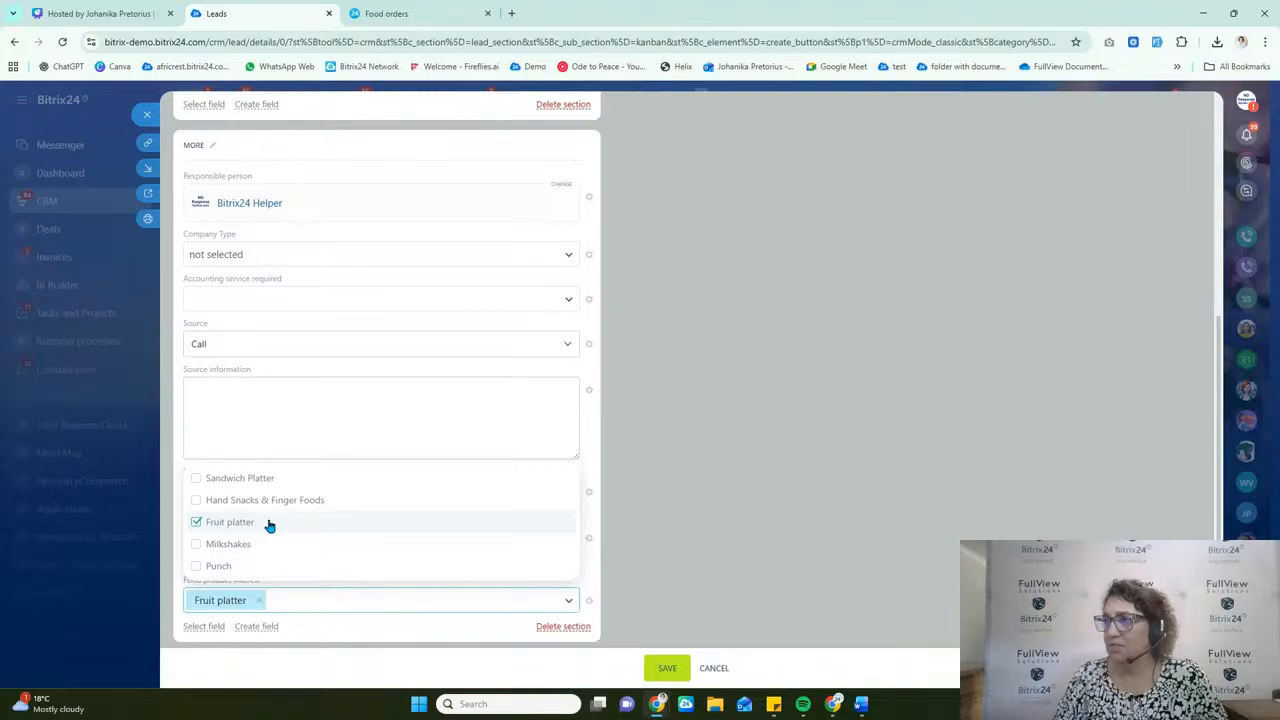
pyautogui.click(700, 458)
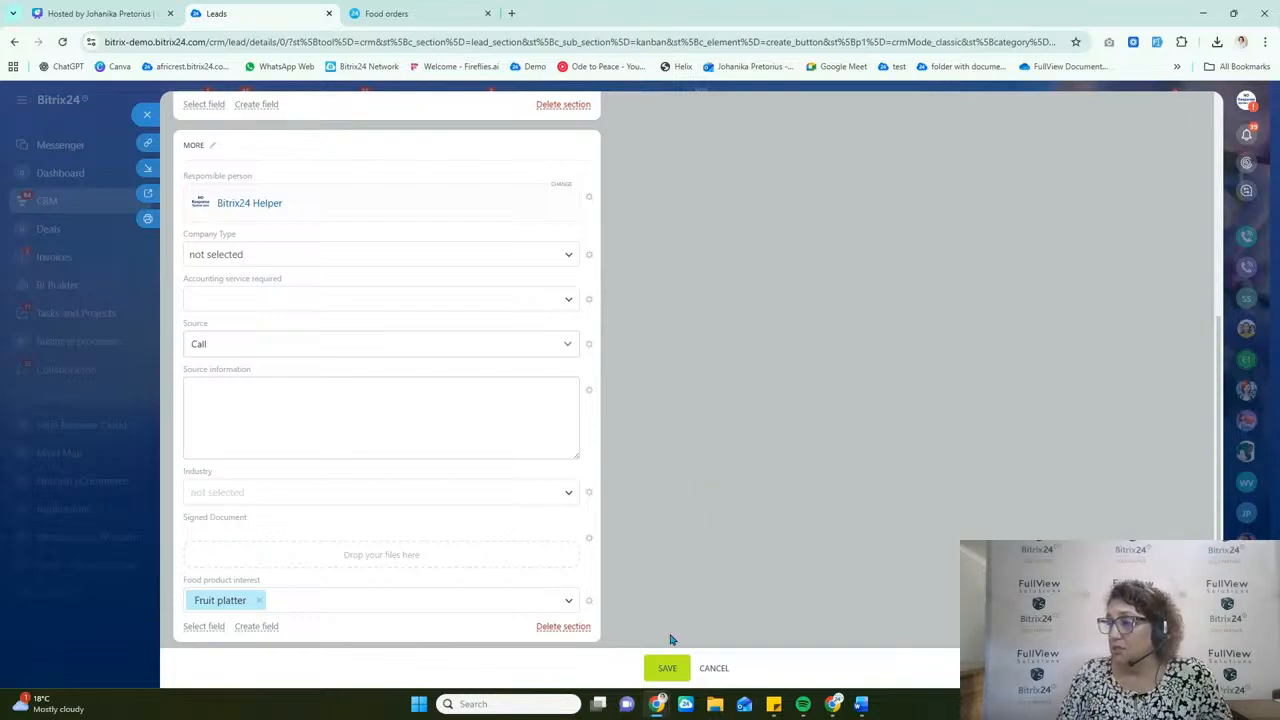
# Step: Save the new lead, fill in its empty First name field with the contact's first name, save again and close the lead
pyautogui.click(666, 668)
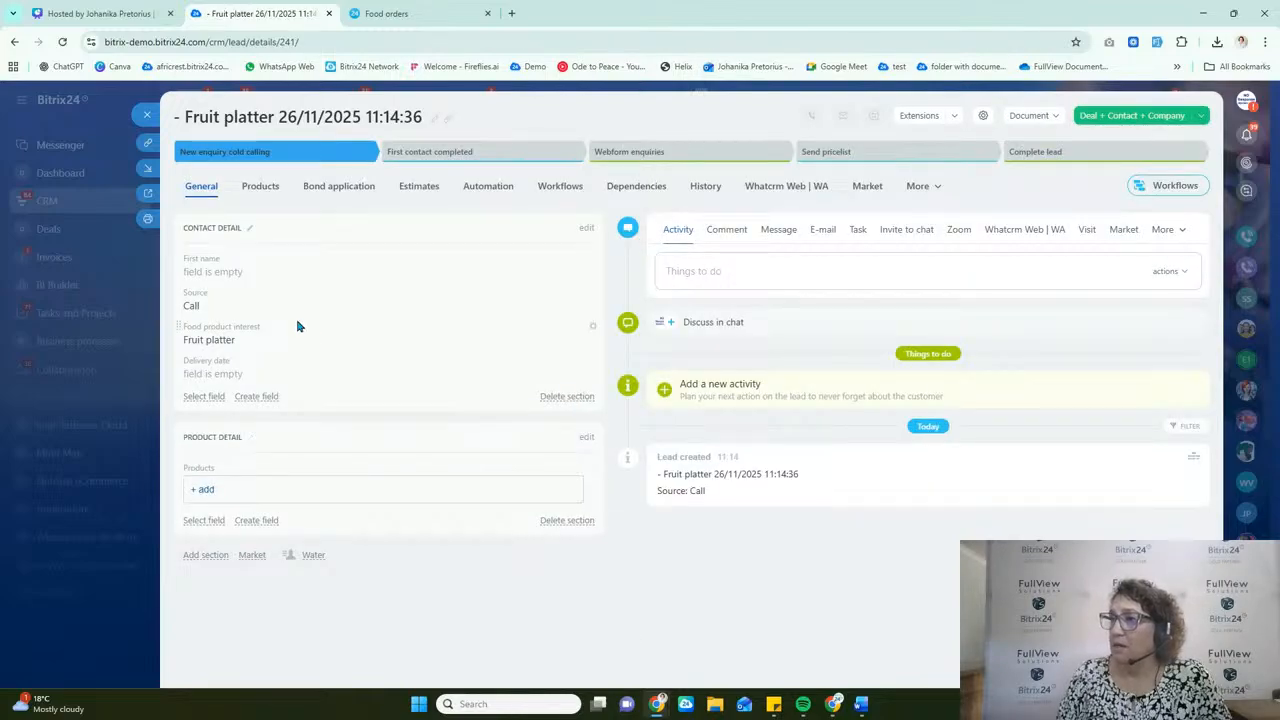
pyautogui.click(226, 270)
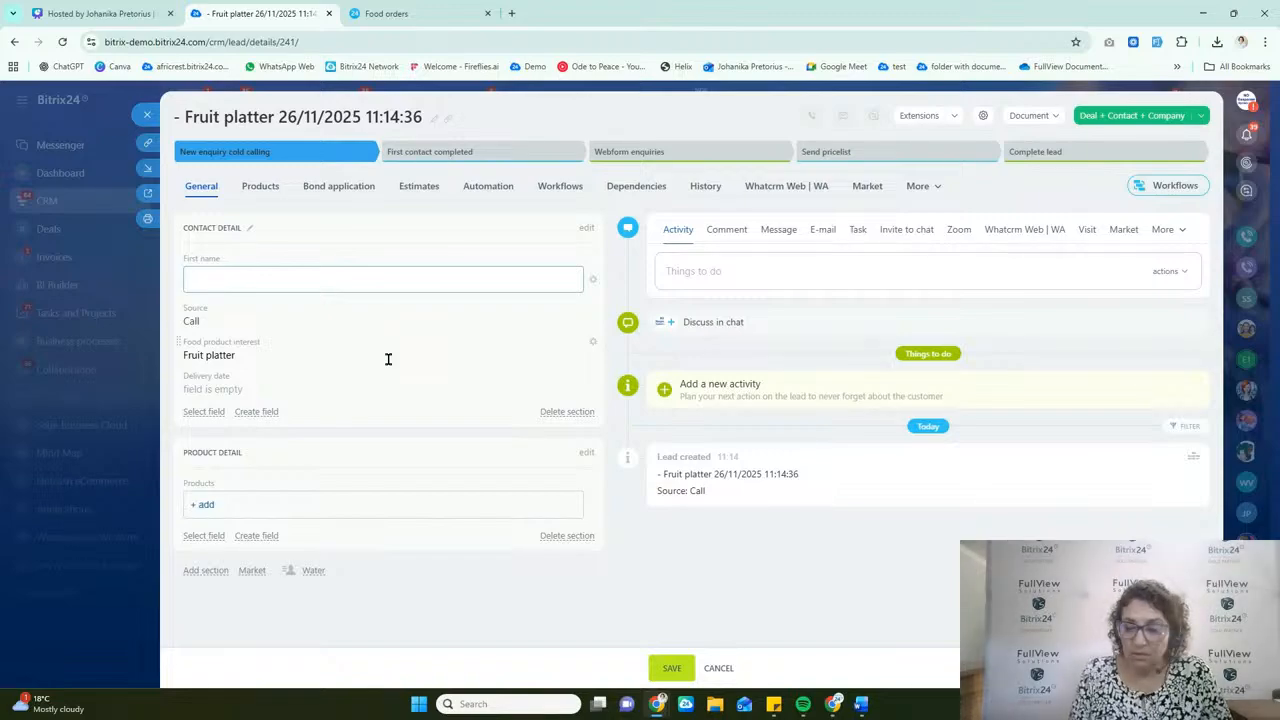
pyautogui.write('Johanika')
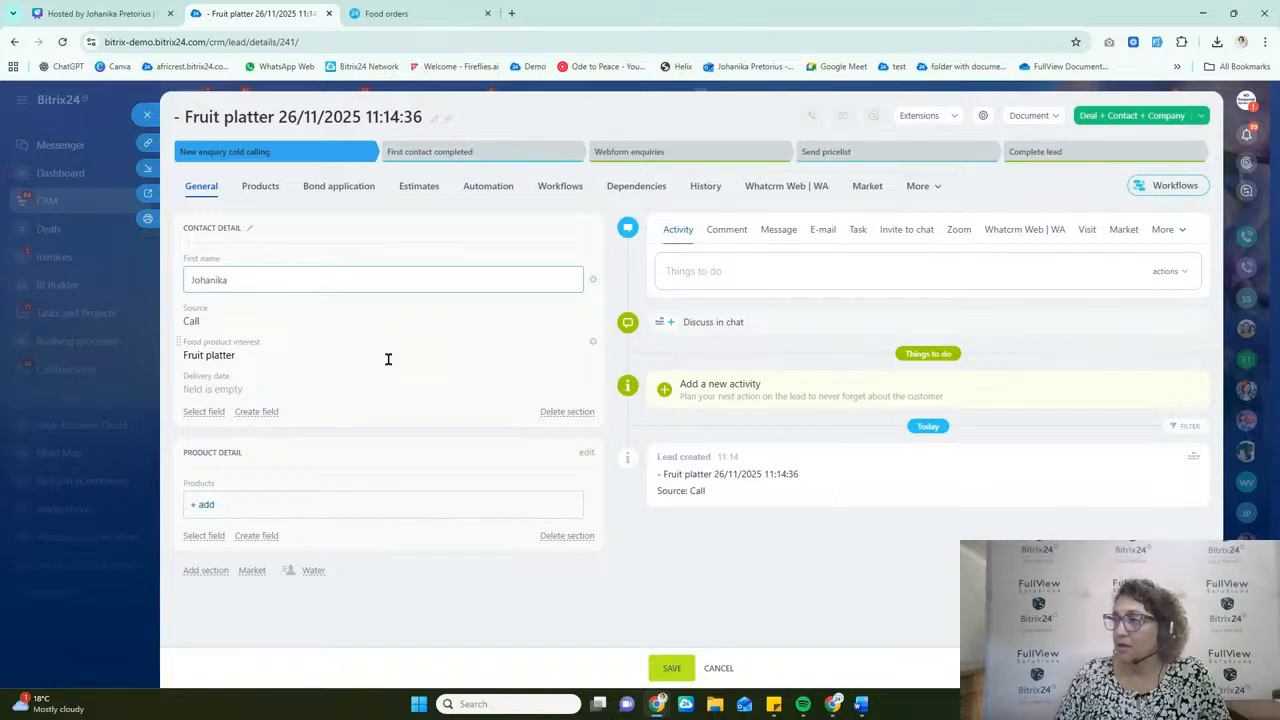
pyautogui.click(671, 668)
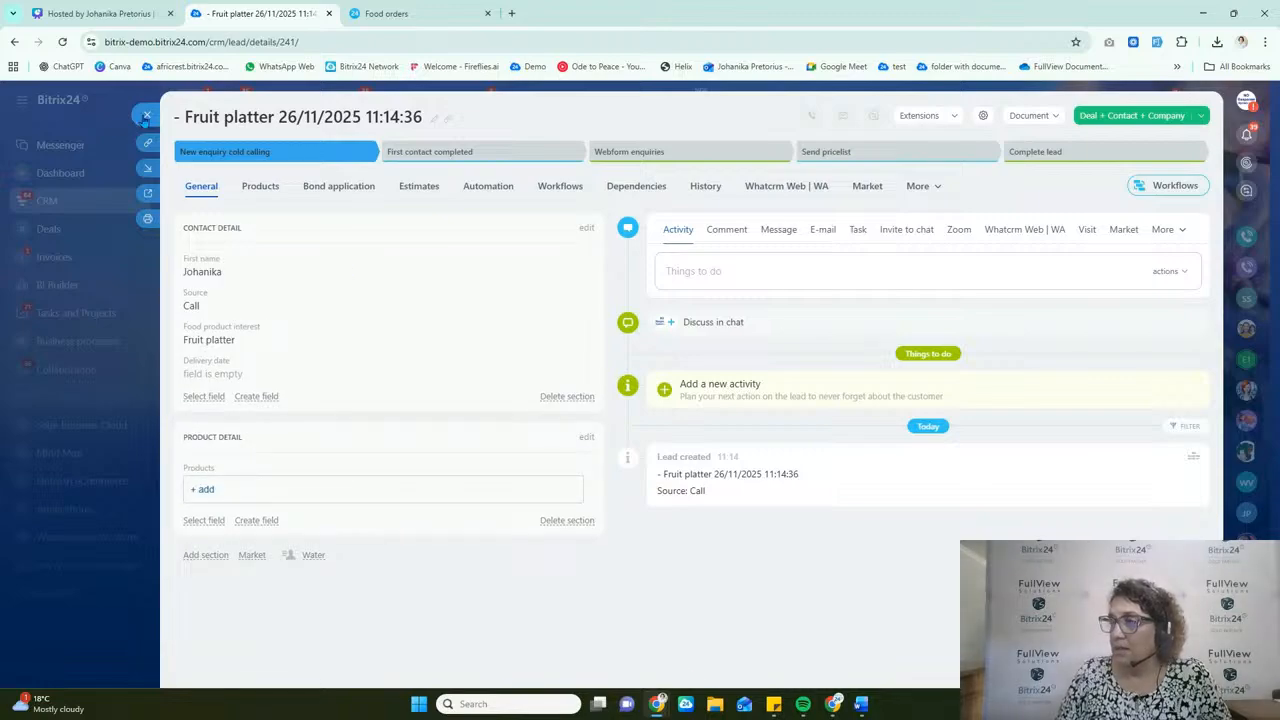
pyautogui.click(146, 117)
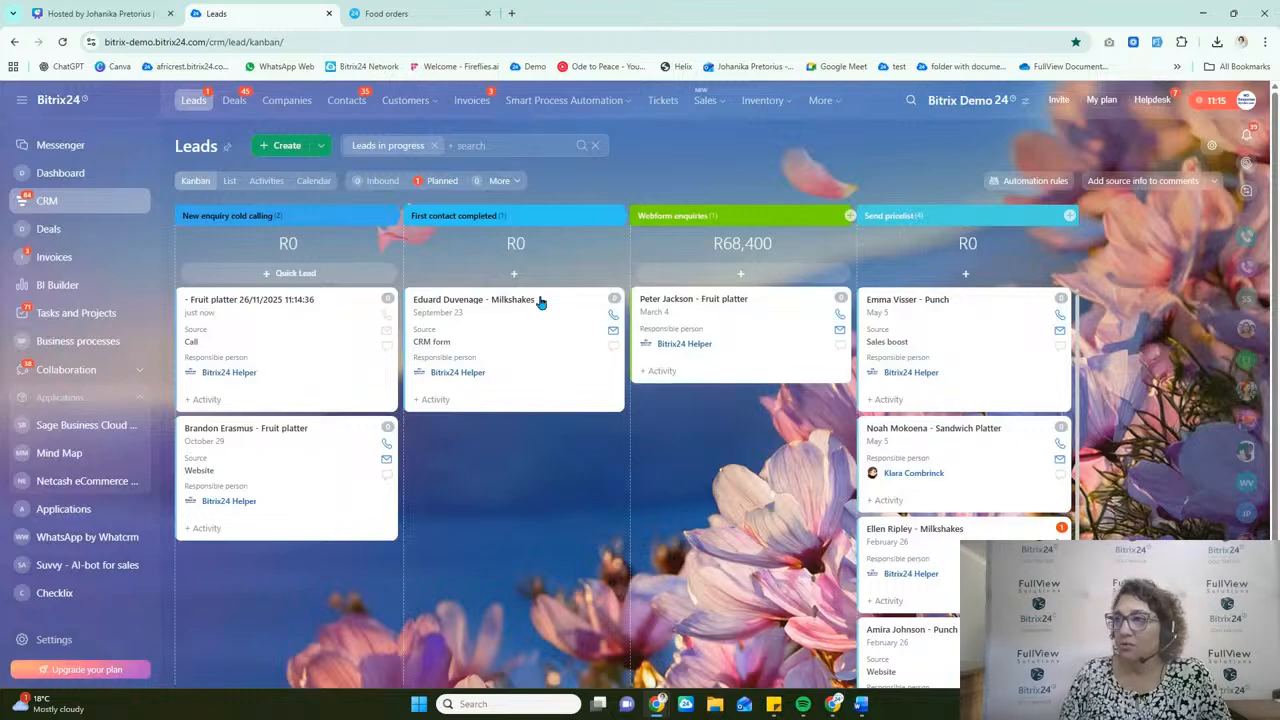
# Step: Try to rerun the rename rule by moving the Fruit platter lead to First contact completed and back to New enquiry cold calling
pyautogui.click(288, 304)
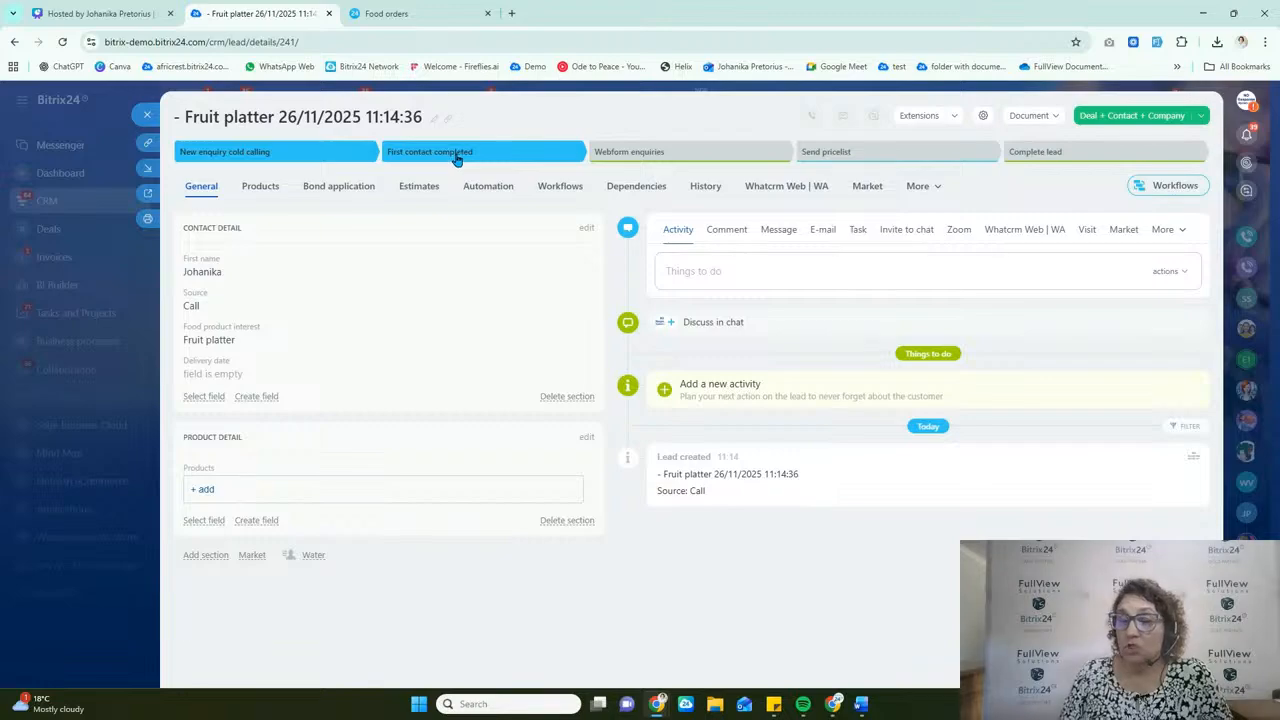
pyautogui.click(485, 152)
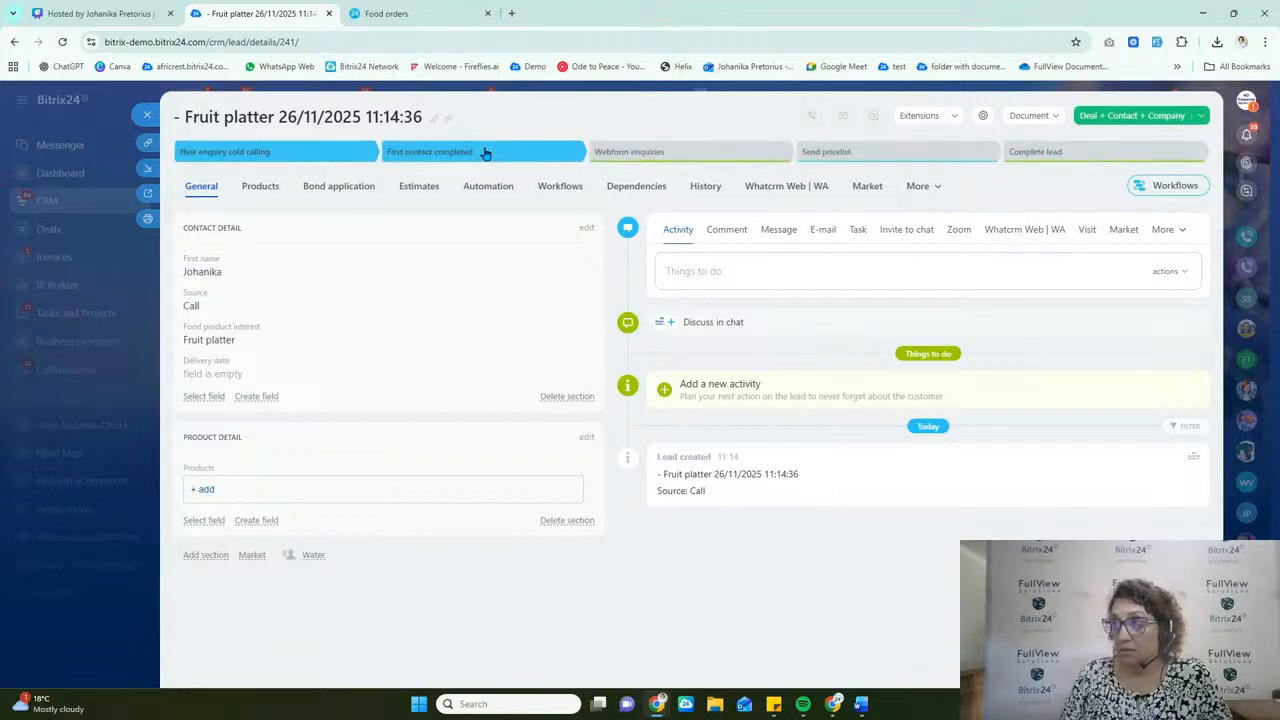
pyautogui.click(268, 151)
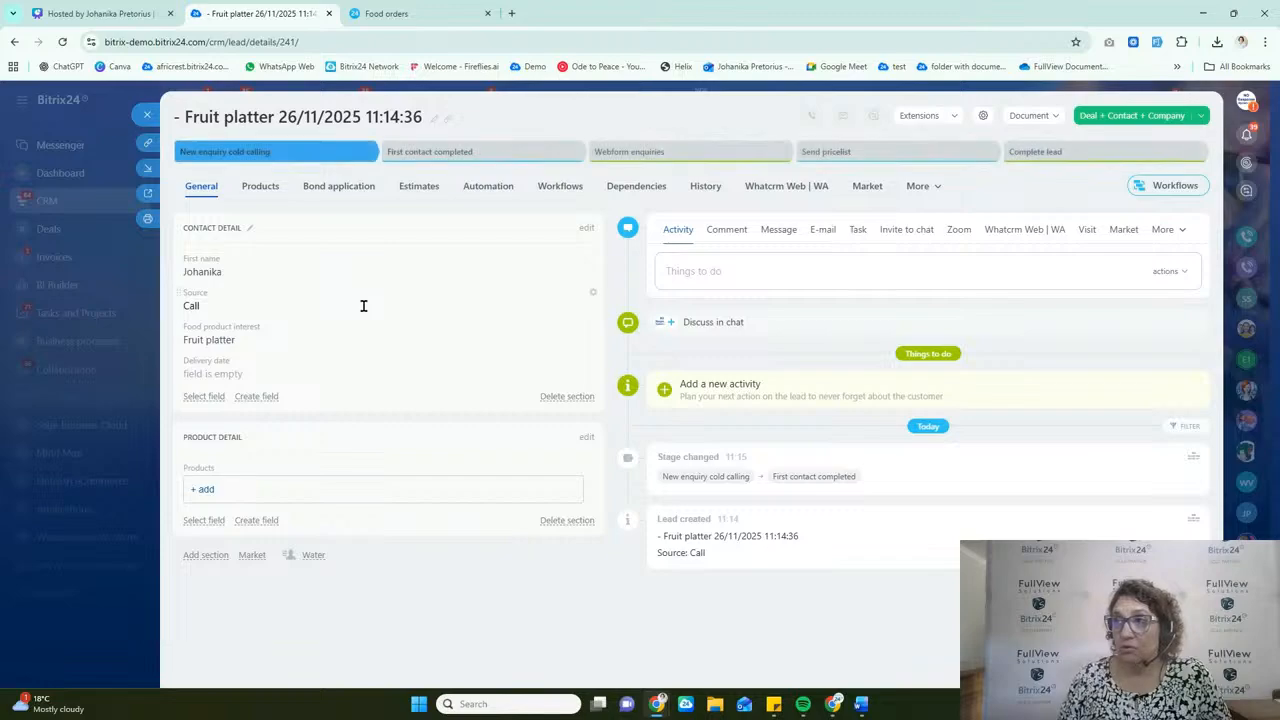
pyautogui.click(62, 42)
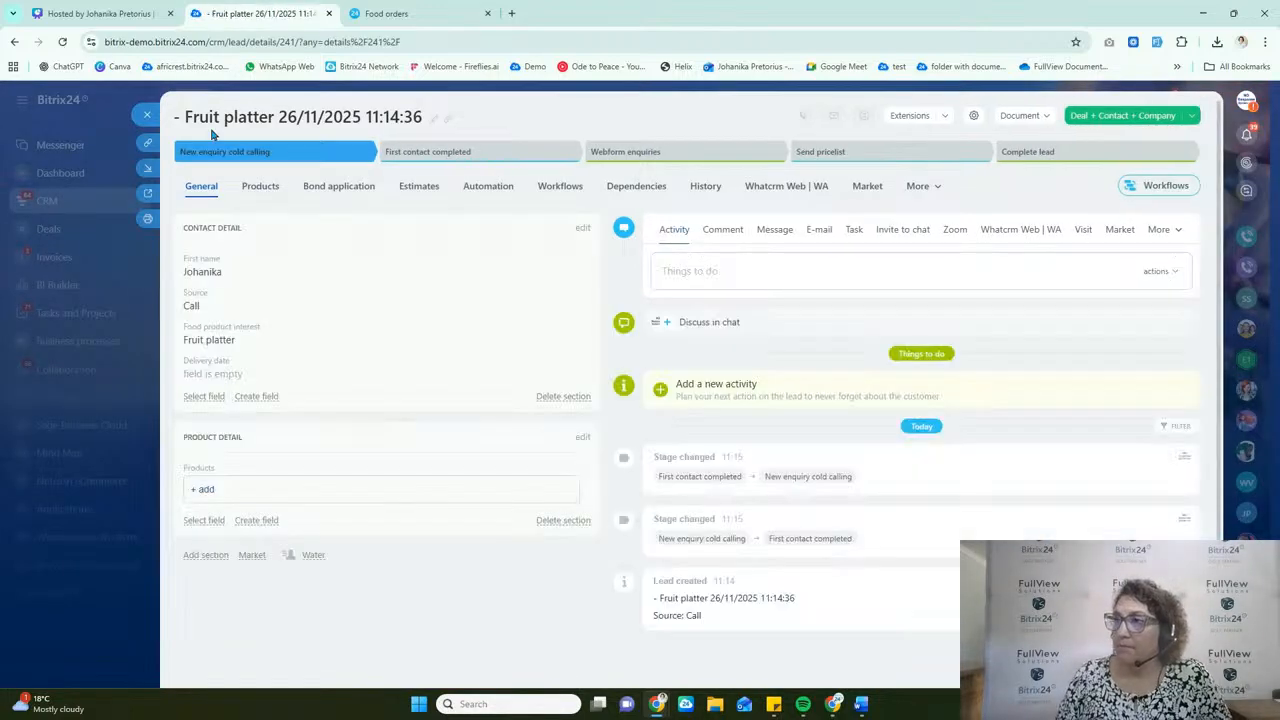
# Step: Add the contact's first name at the start of the Fruit platter lead's title, save it and close the lead
pyautogui.click(433, 122)
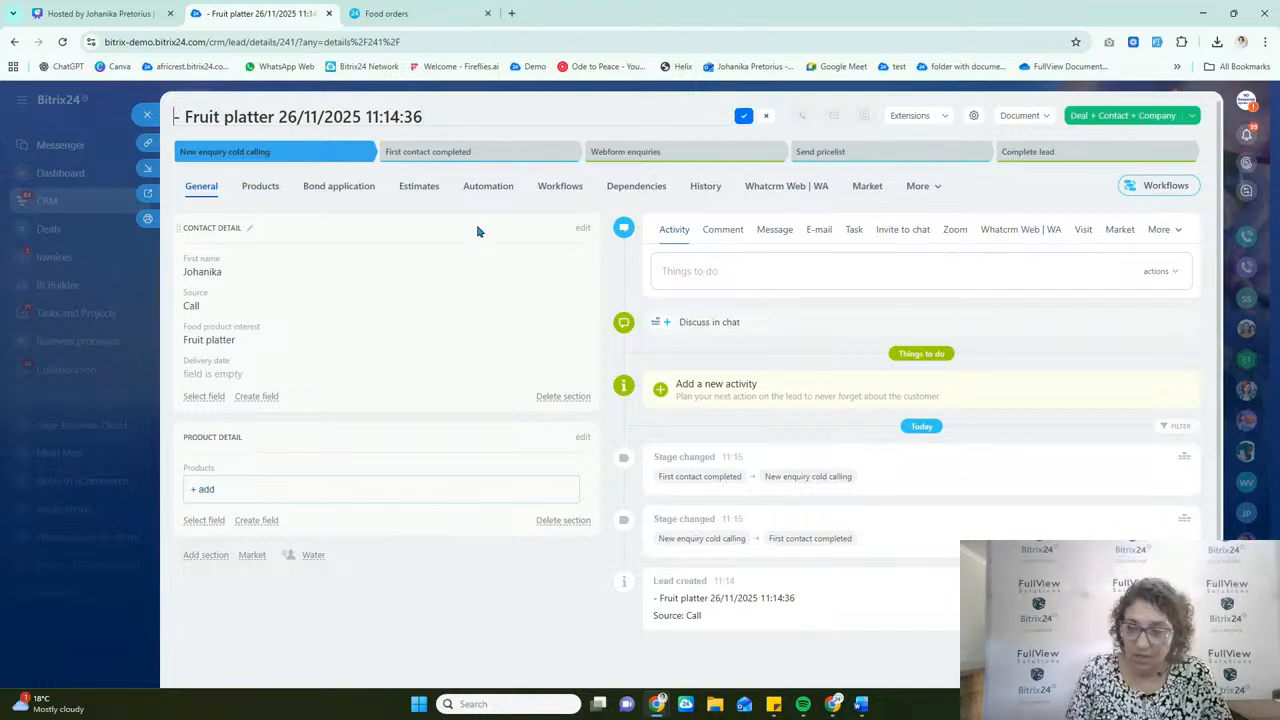
pyautogui.write('Johanika')
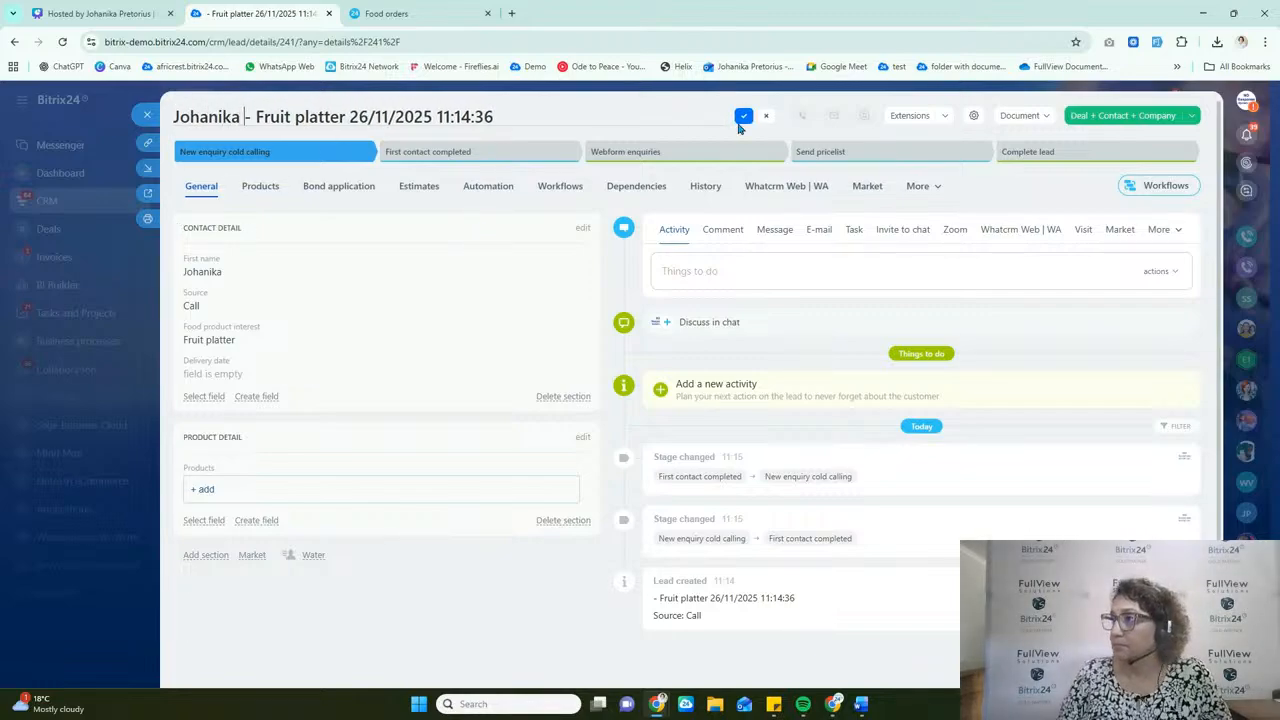
pyautogui.click(742, 118)
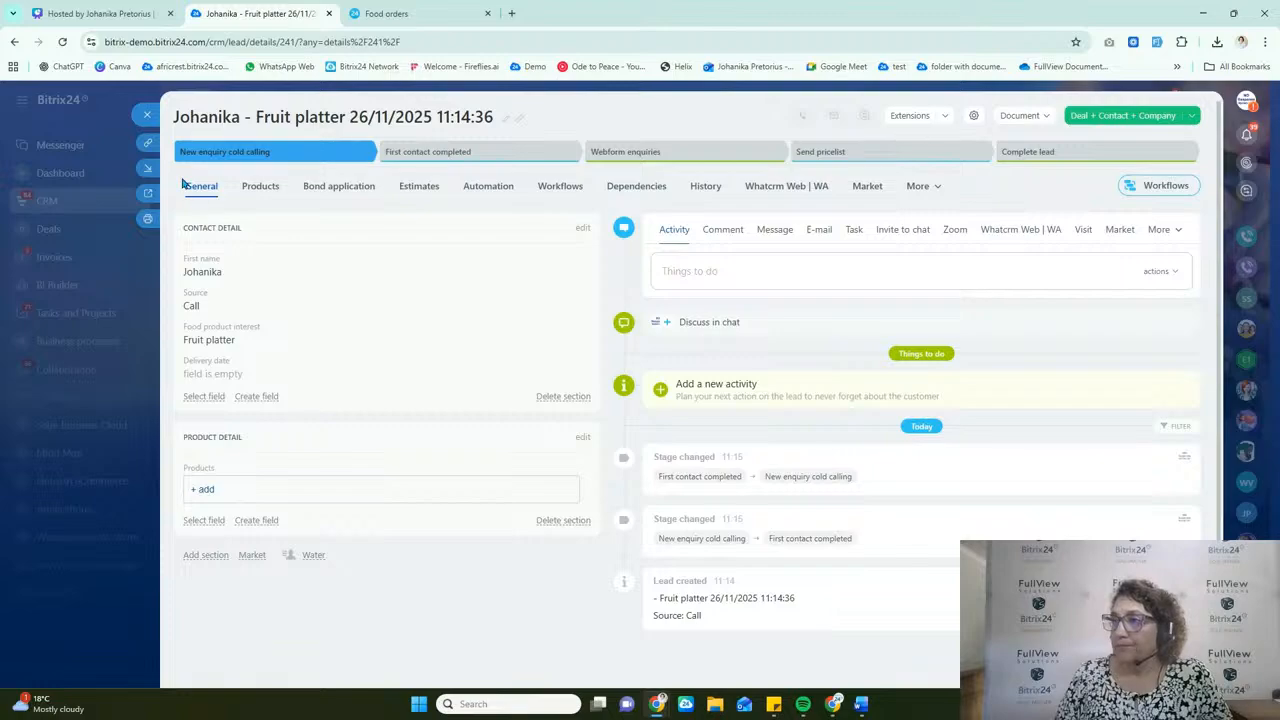
pyautogui.click(148, 118)
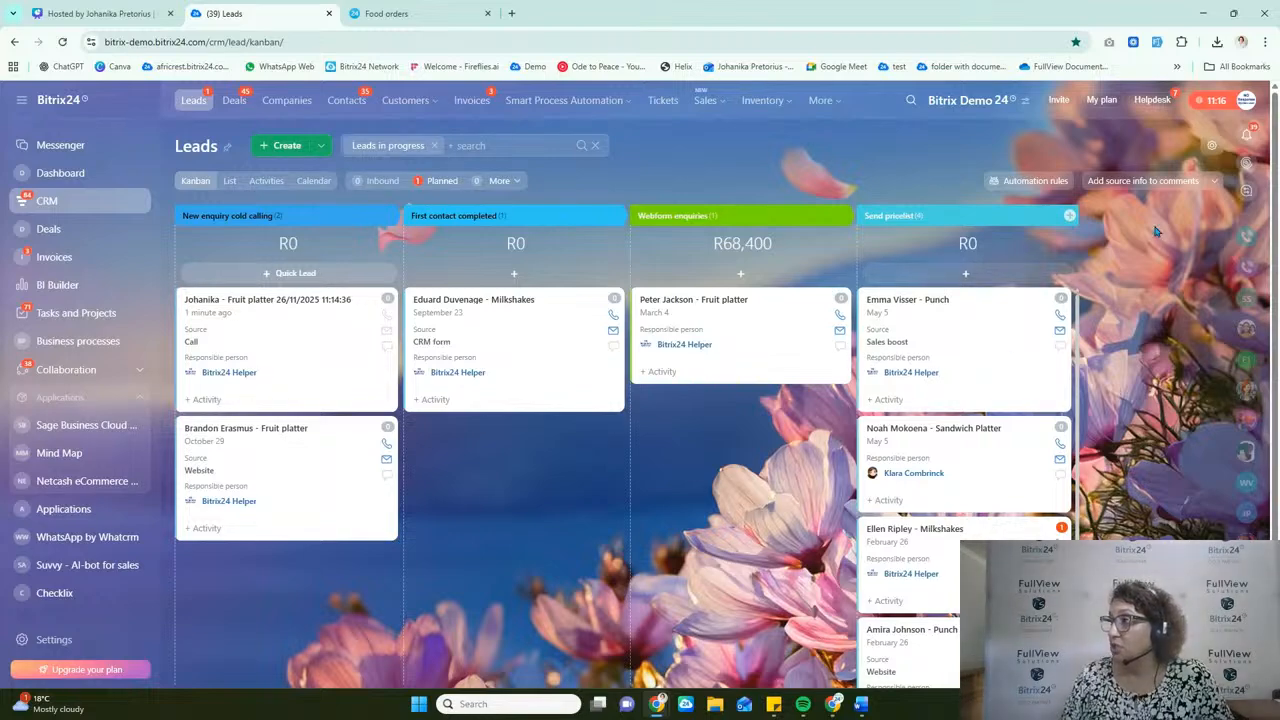
# Step: In the leads automation, set the "Send email sandwich price list" rule's condition to Food product interest equal to Fruit platter
pyautogui.click(1040, 186)
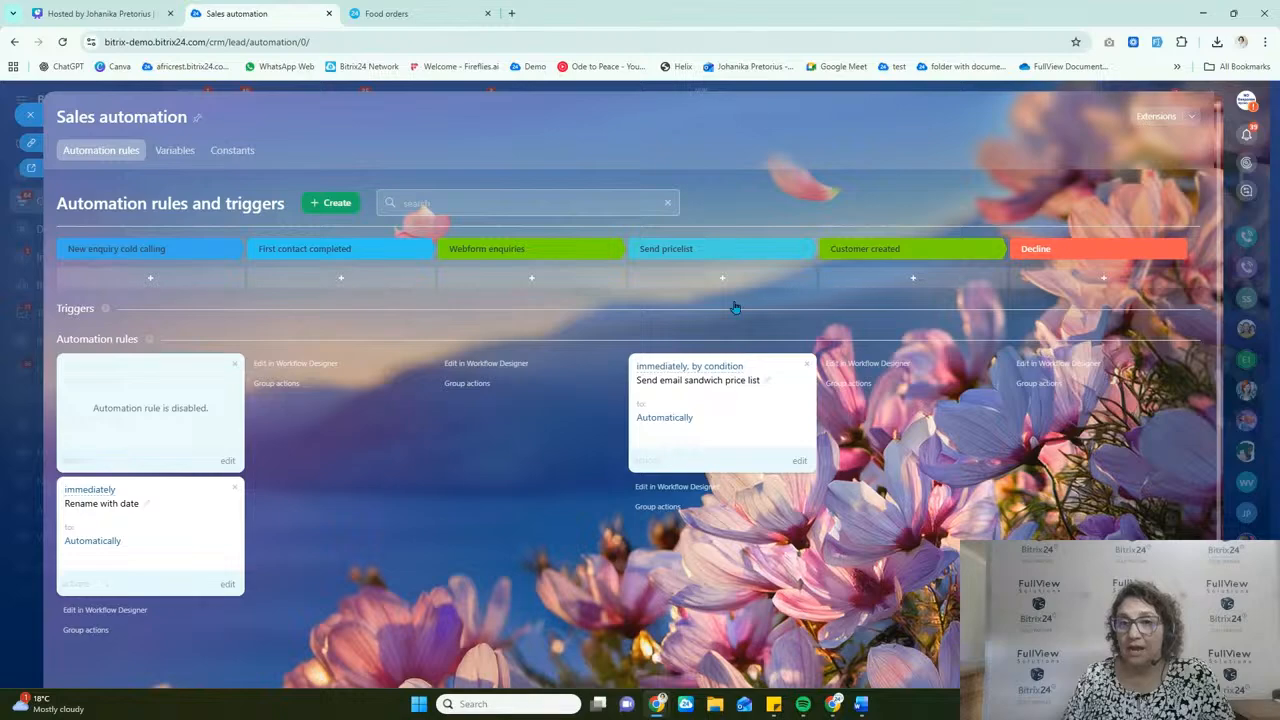
pyautogui.click(800, 462)
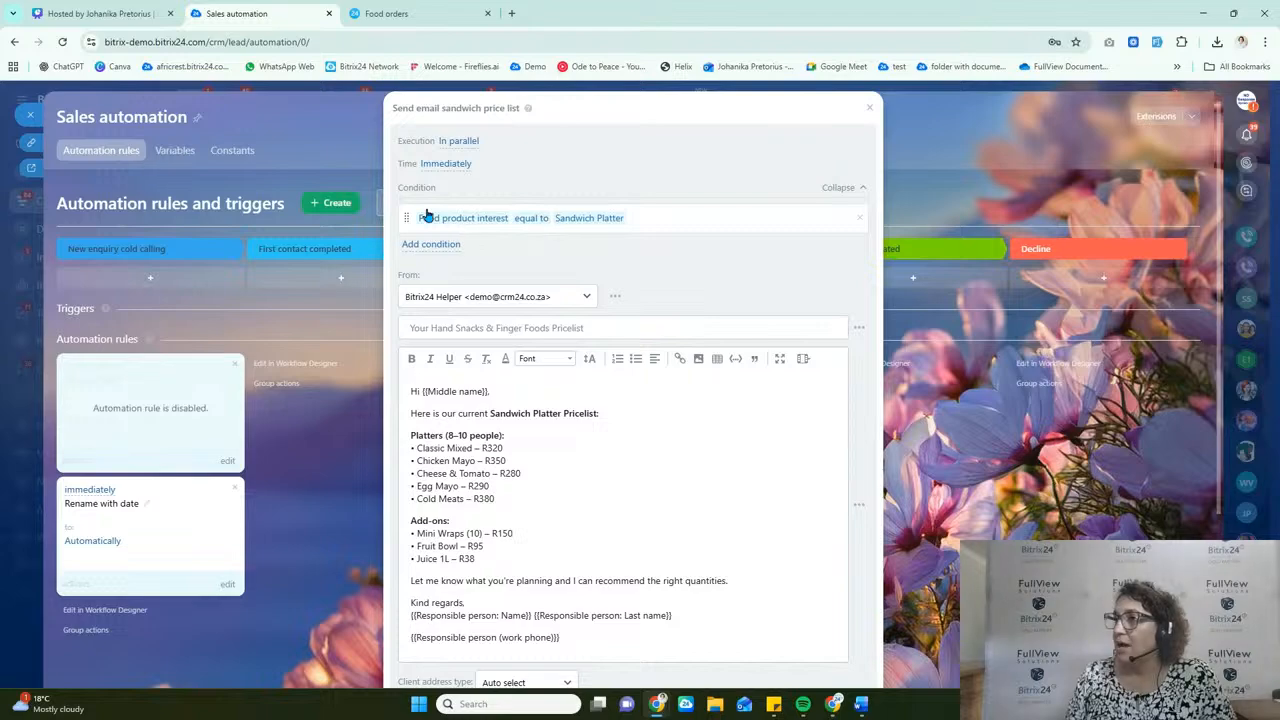
pyautogui.click(652, 220)
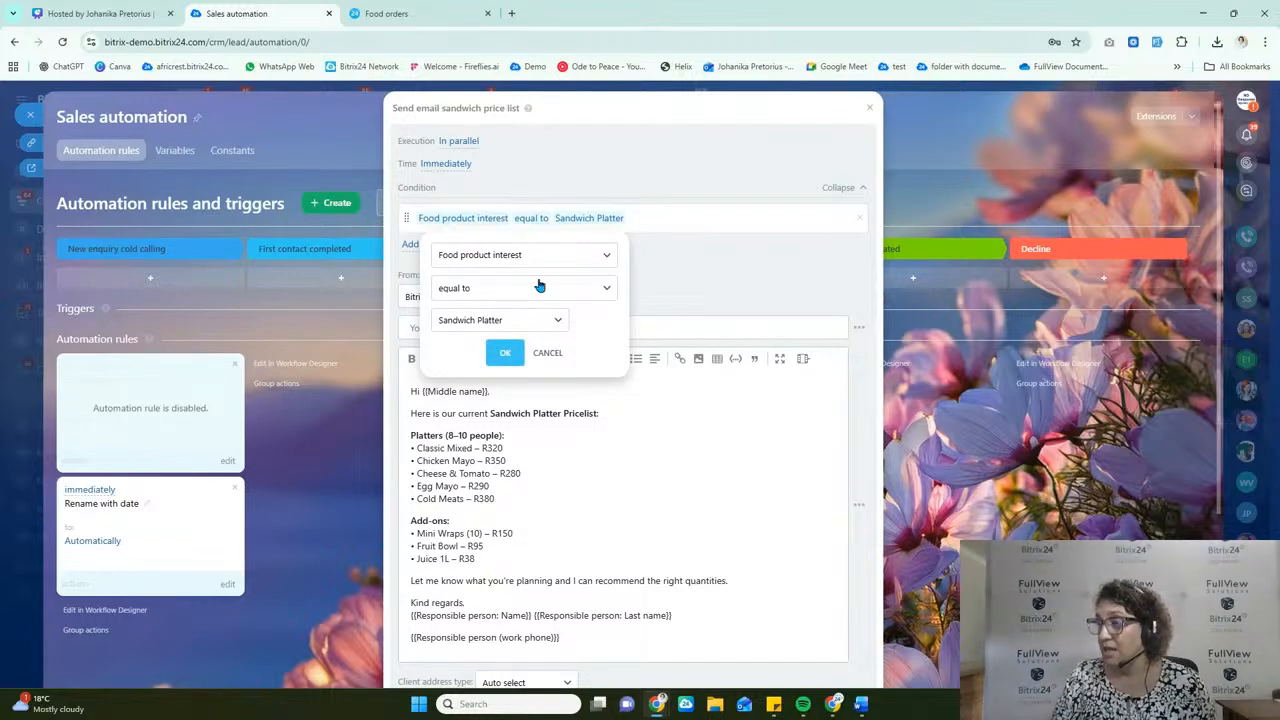
pyautogui.click(544, 321)
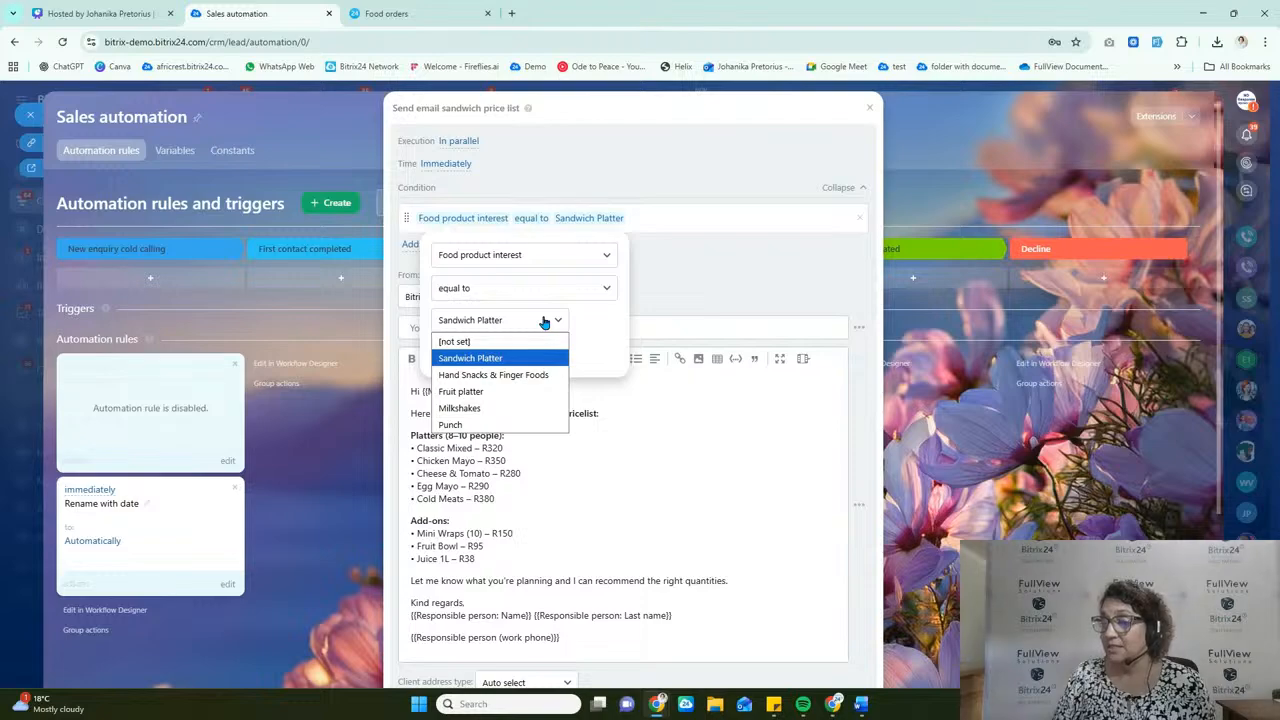
pyautogui.click(497, 391)
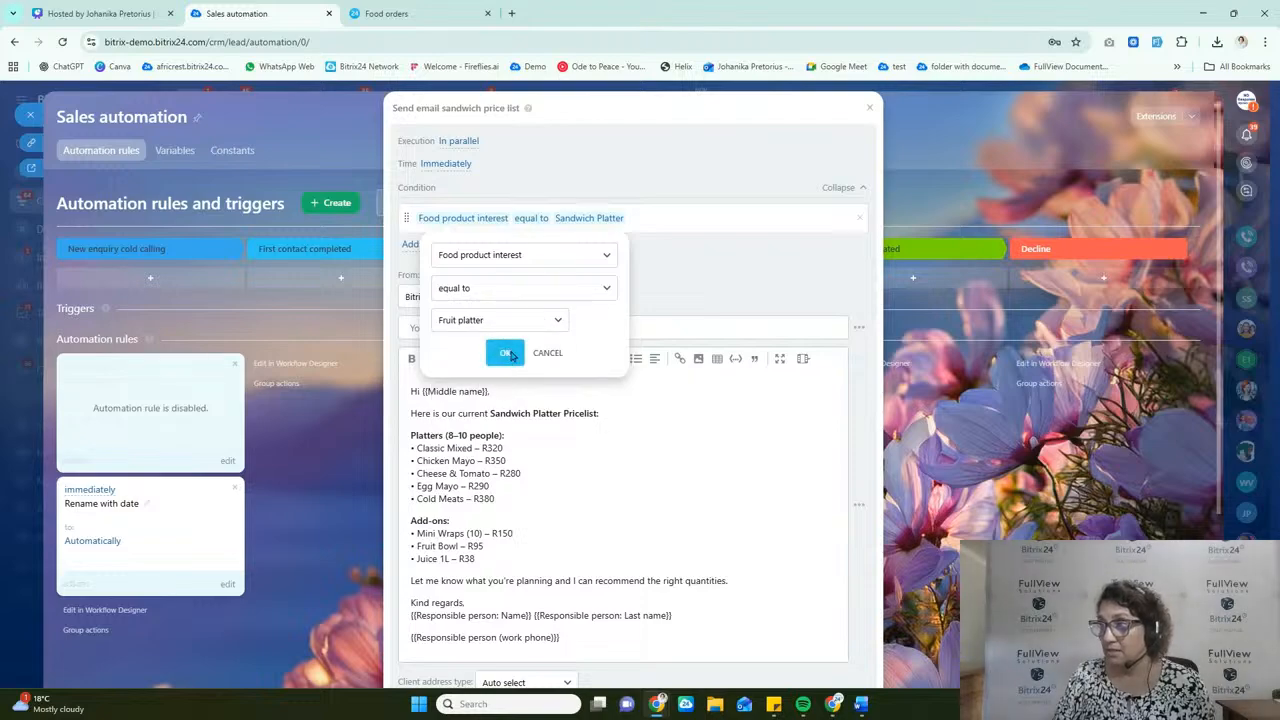
pyautogui.click(505, 353)
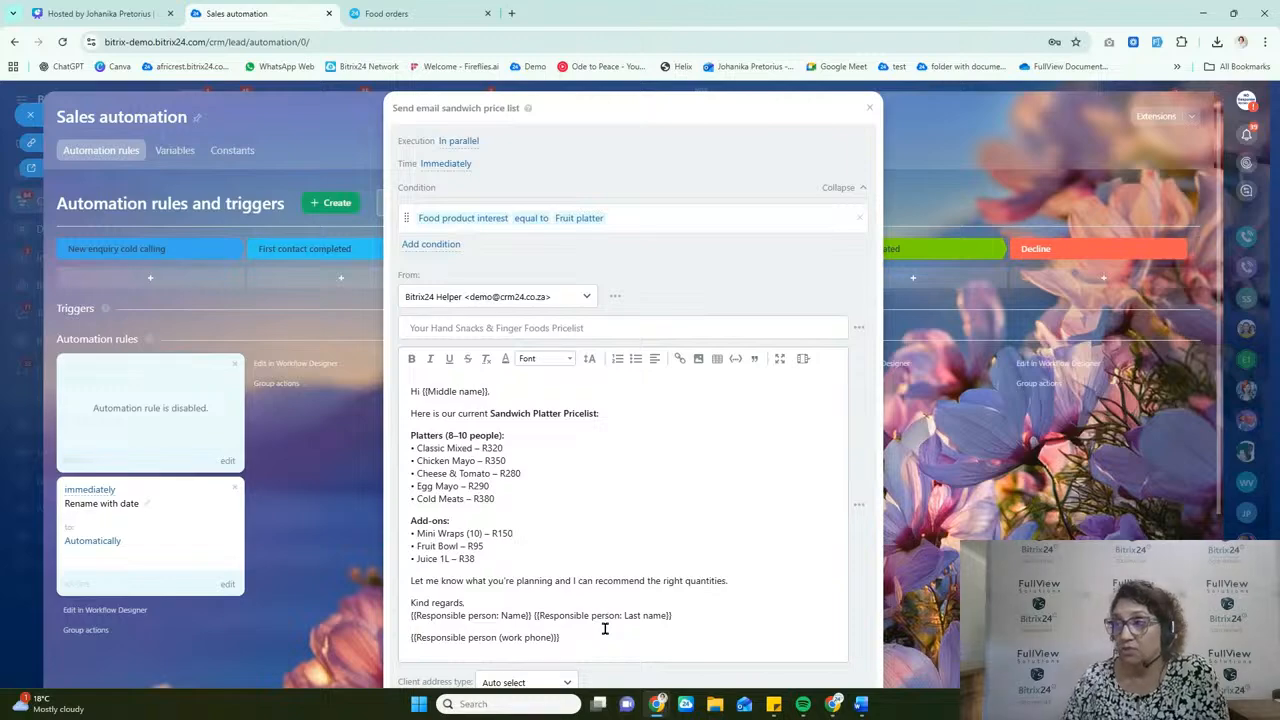
# Step: Change the rule's Food product interest condition value to Sandwich Platter
pyautogui.click(577, 218)
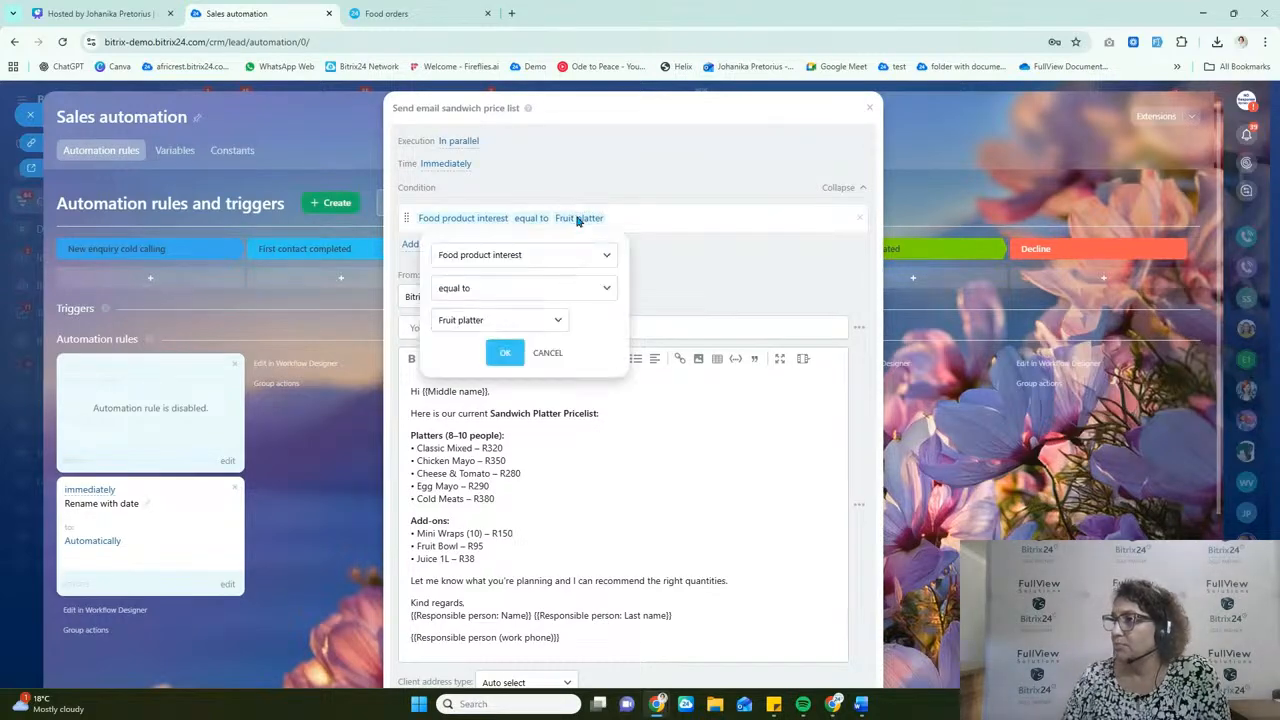
pyautogui.click(520, 321)
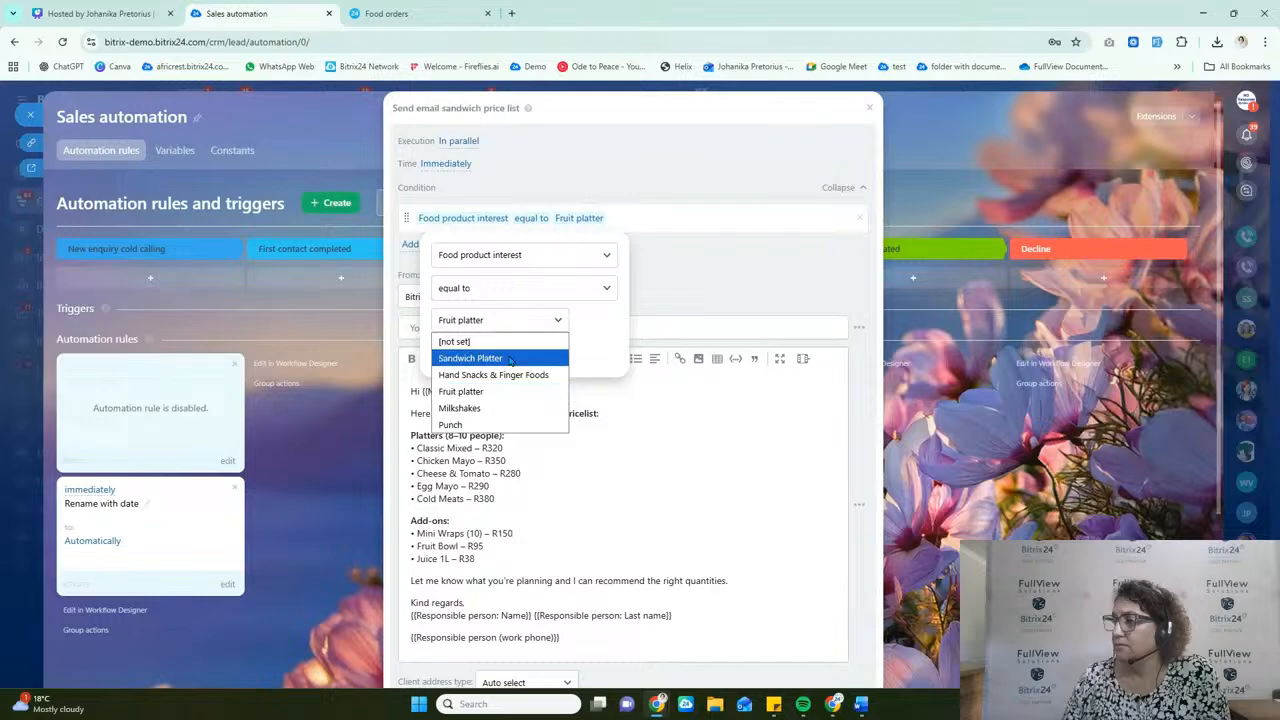
pyautogui.click(495, 358)
# Step: Insert the lead's Delivery date placeholder into the email body within the bold word "Sandwich"
pyautogui.click(504, 413)
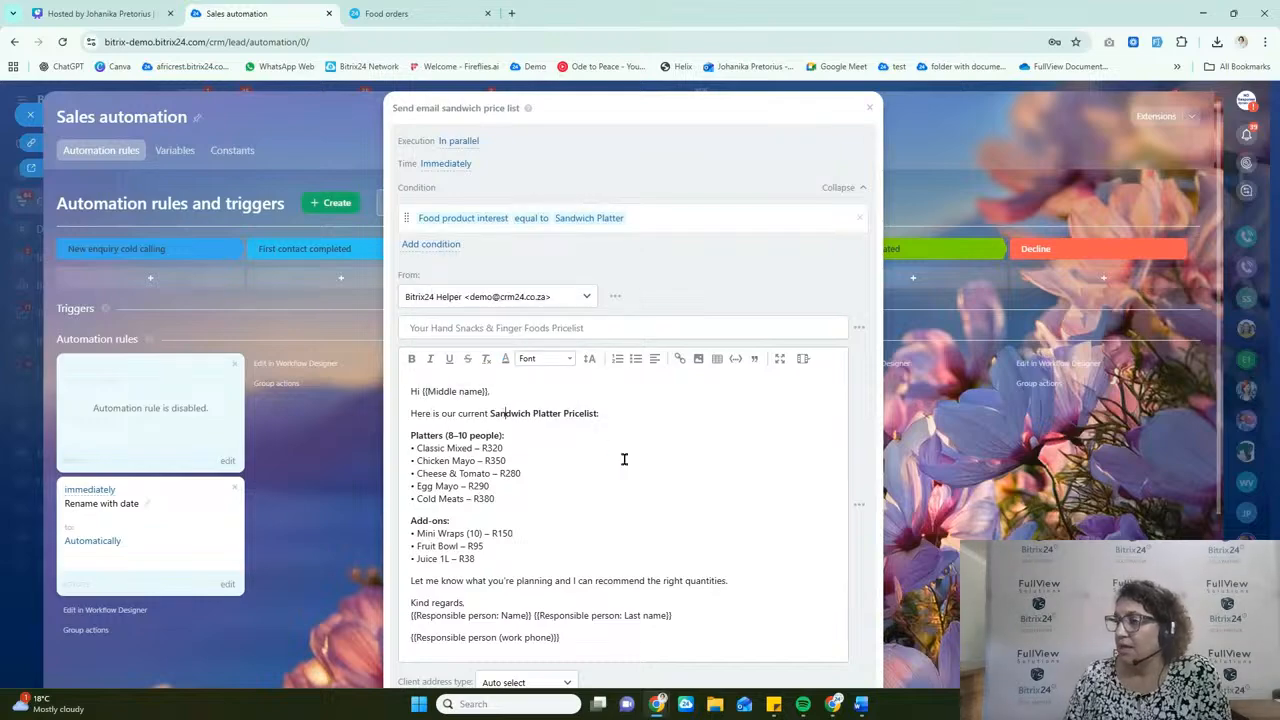
pyautogui.scroll(-2, 529, 478)
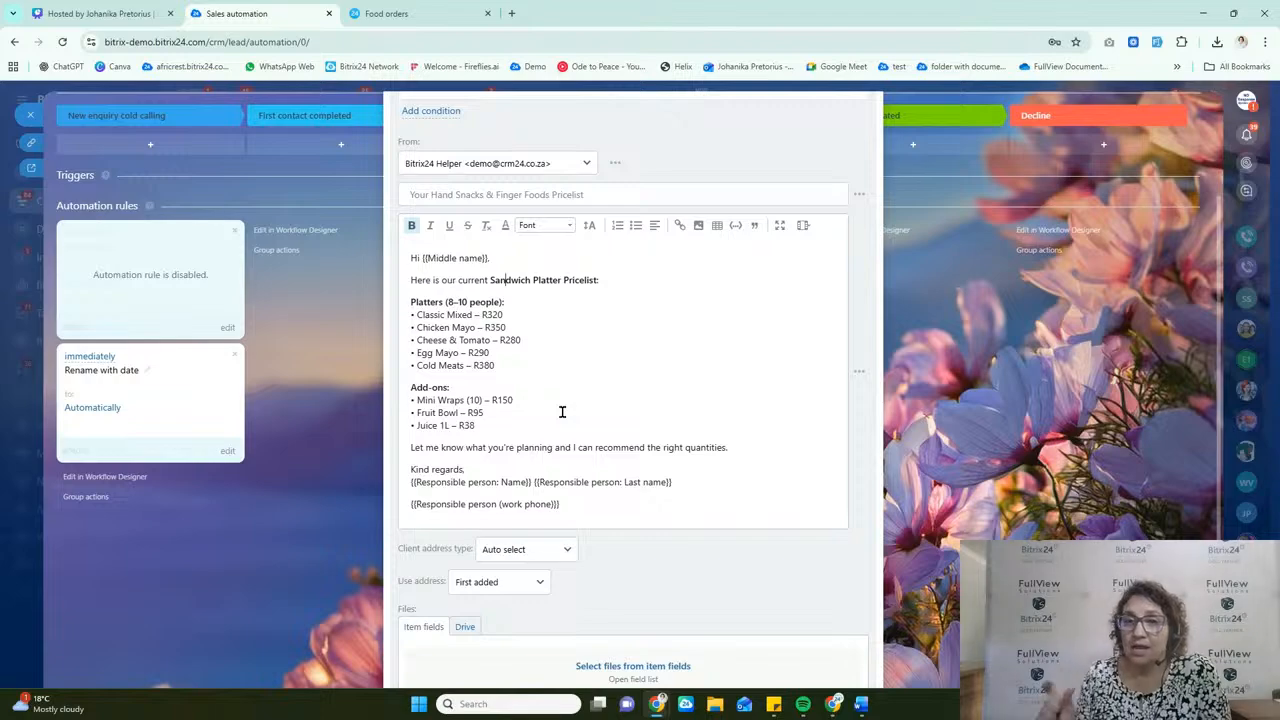
pyautogui.click(858, 377)
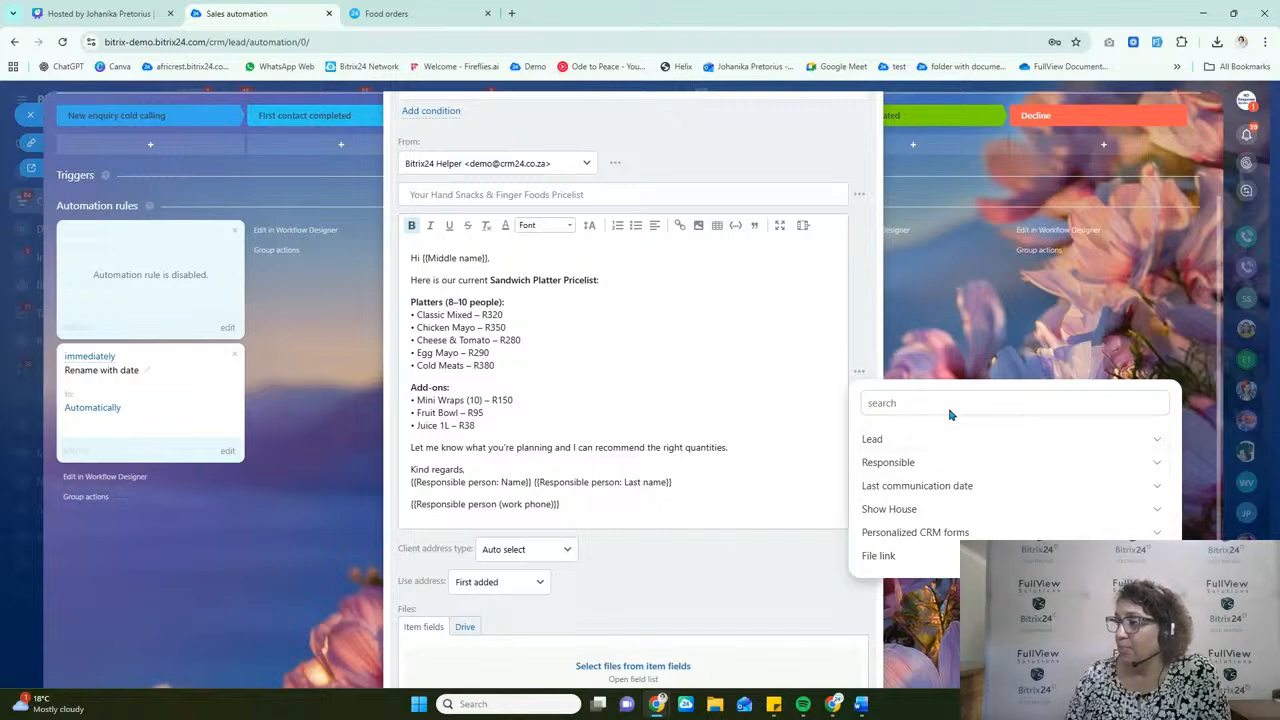
pyautogui.write('lead')
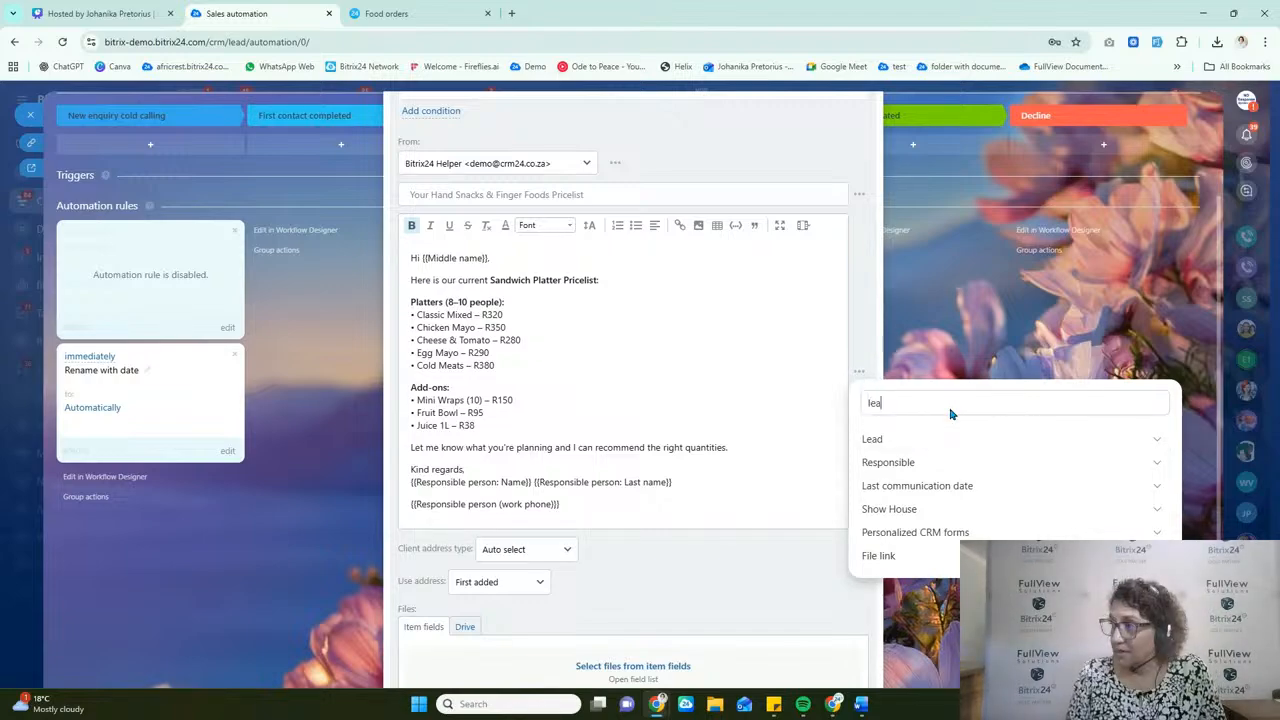
pyautogui.press('BackSpace')
pyautogui.press('BackSpace')
pyautogui.press('BackSpace')
pyautogui.press('BackSpace')
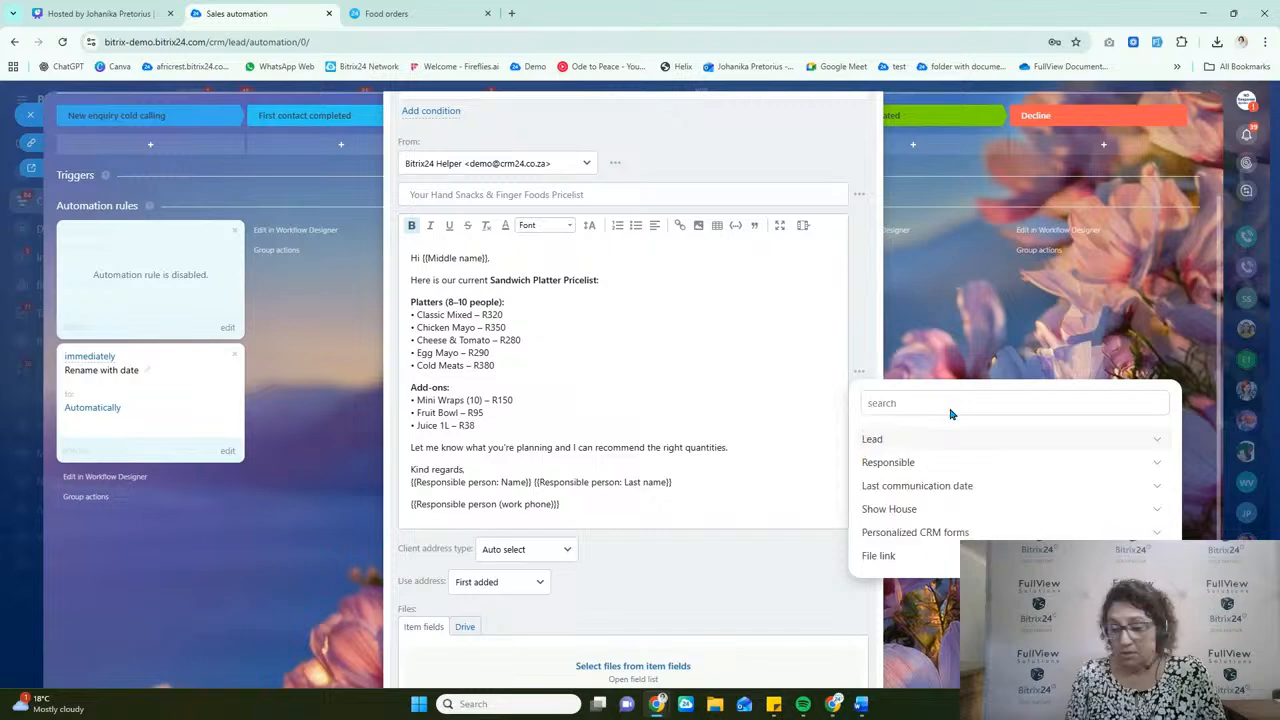
pyautogui.write('date')
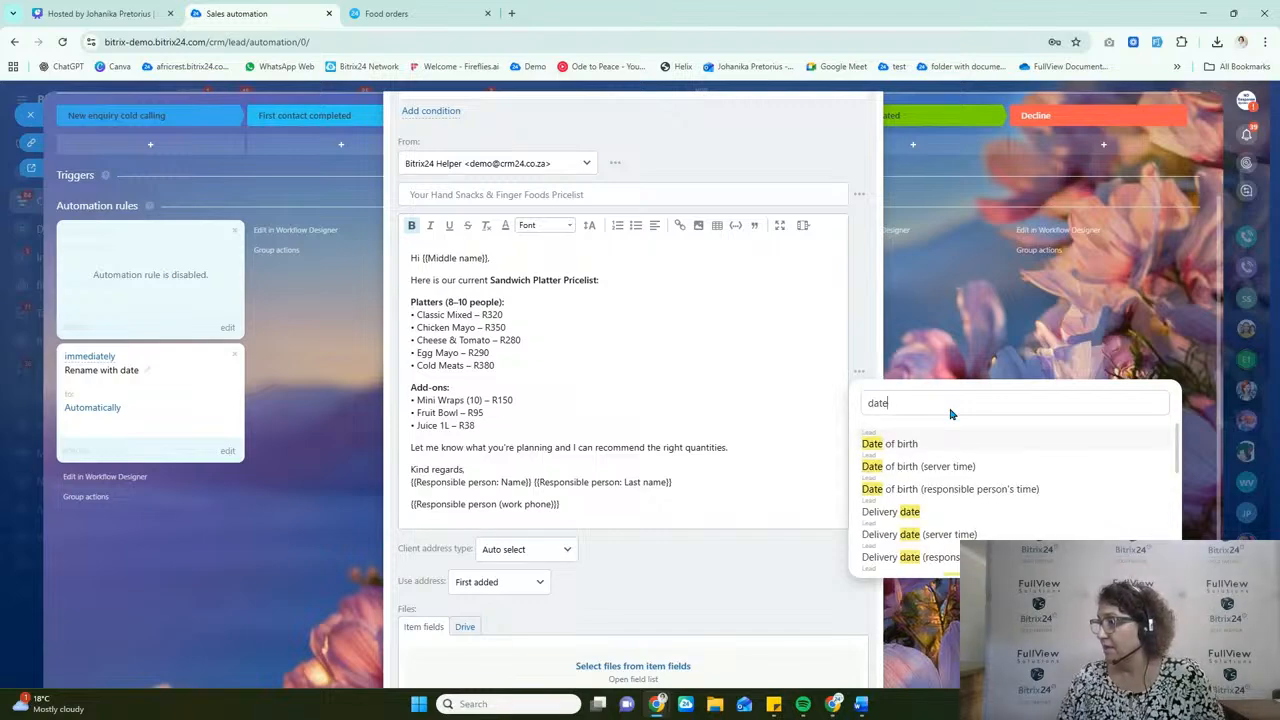
pyautogui.click(898, 513)
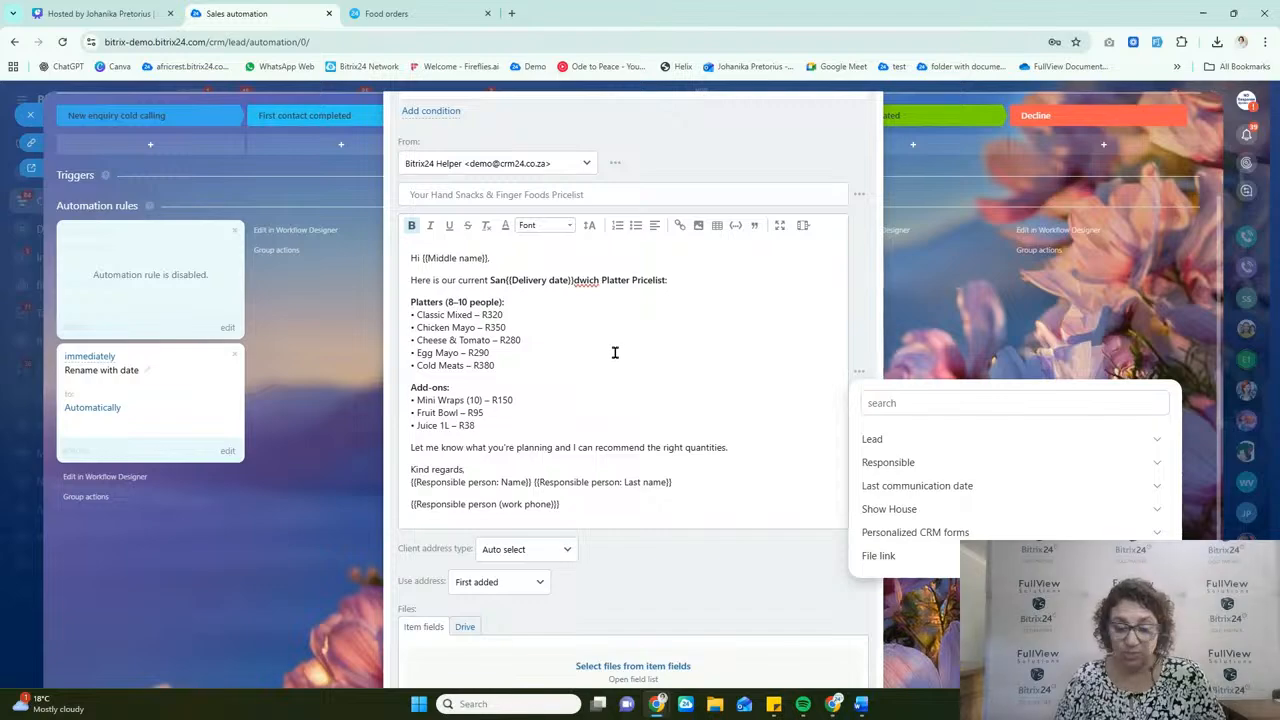
# Step: Remove the inserted Delivery date placeholder from the email body
pyautogui.write('lead')
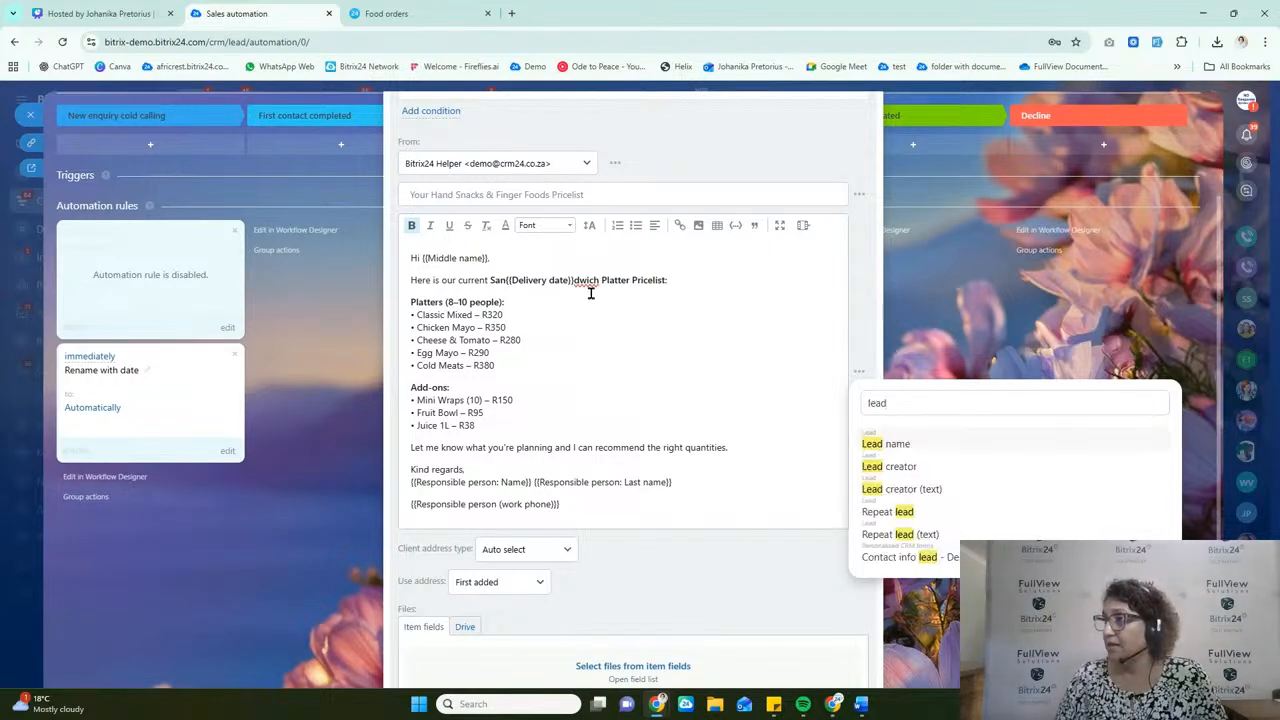
pyautogui.moveTo(571, 280); pyautogui.dragTo(508, 280)
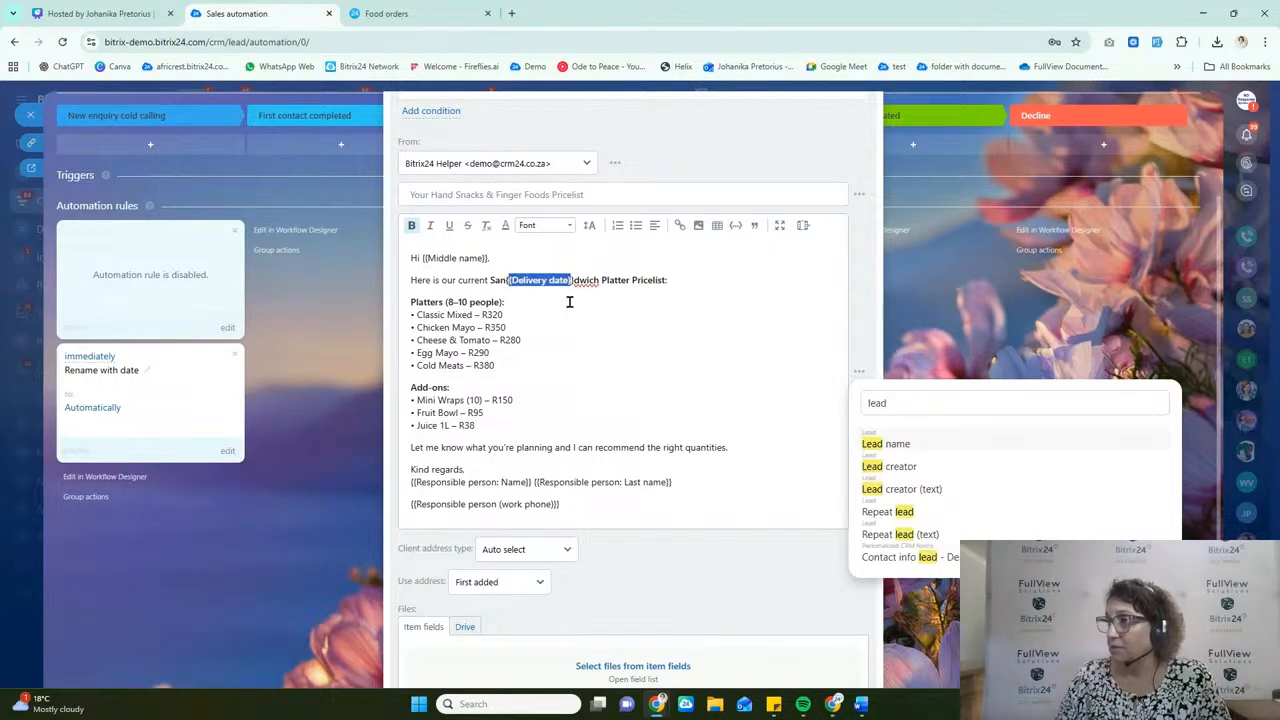
pyautogui.press('Delete')
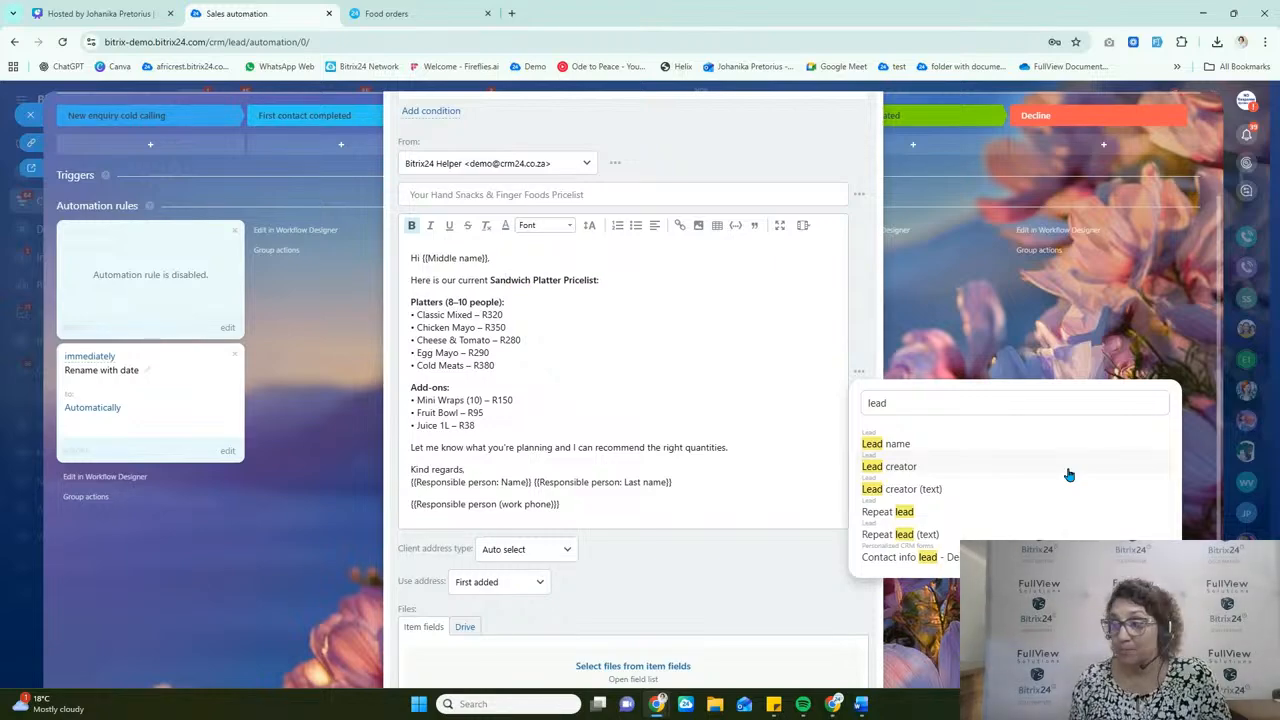
# Step: Review the greeting and the responsible person placeholders in the email signature, plus the rule's remaining address and file settings
pyautogui.click(740, 365)
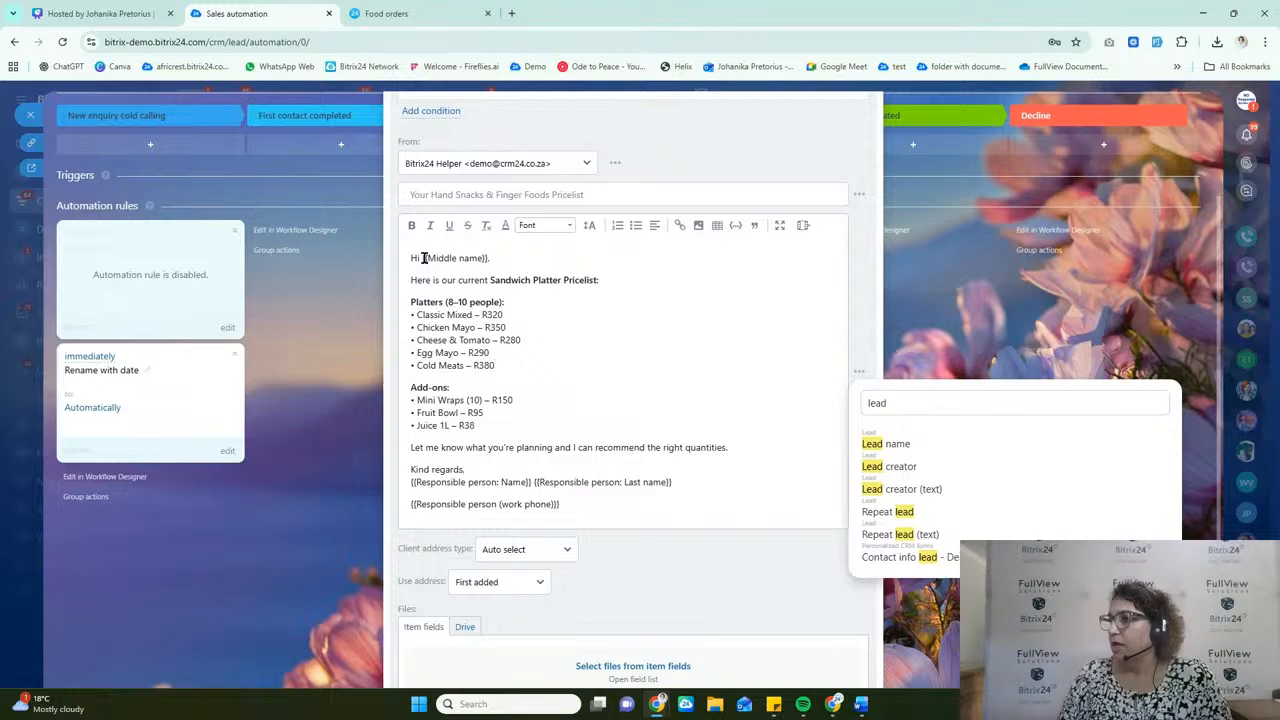
pyautogui.scroll(-1, 586, 429)
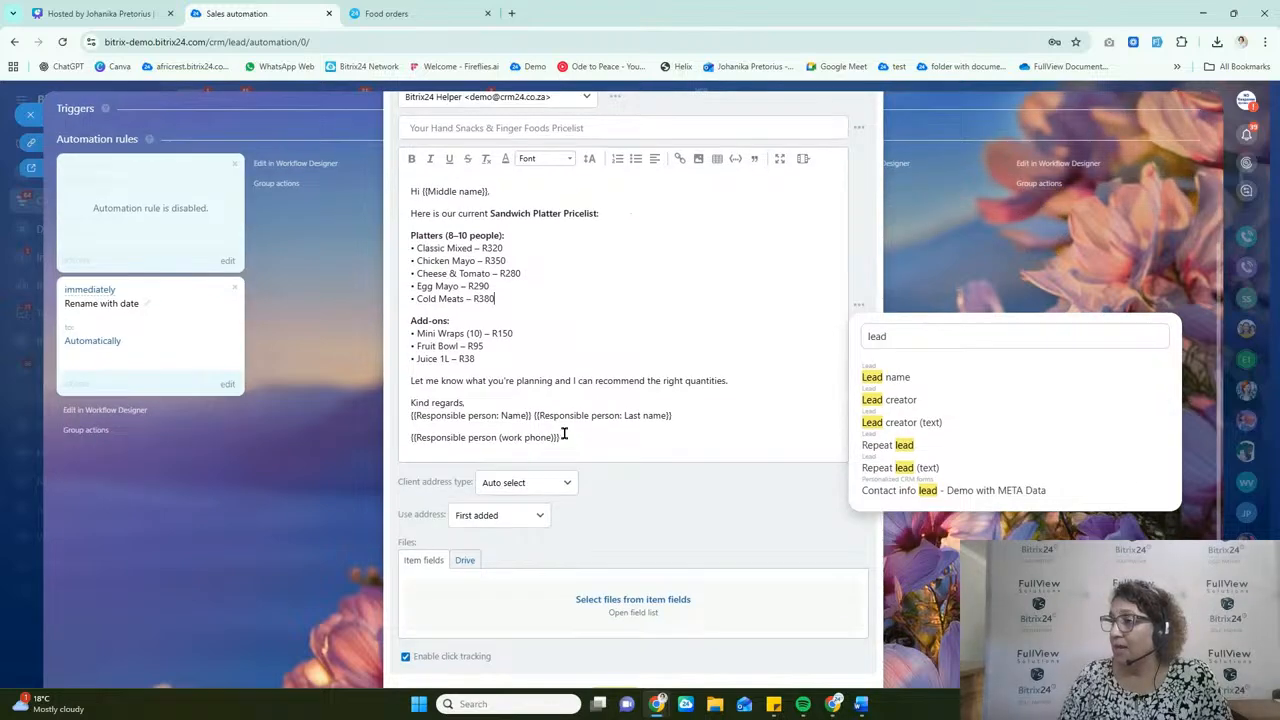
pyautogui.moveTo(562, 437); pyautogui.dragTo(398, 421)
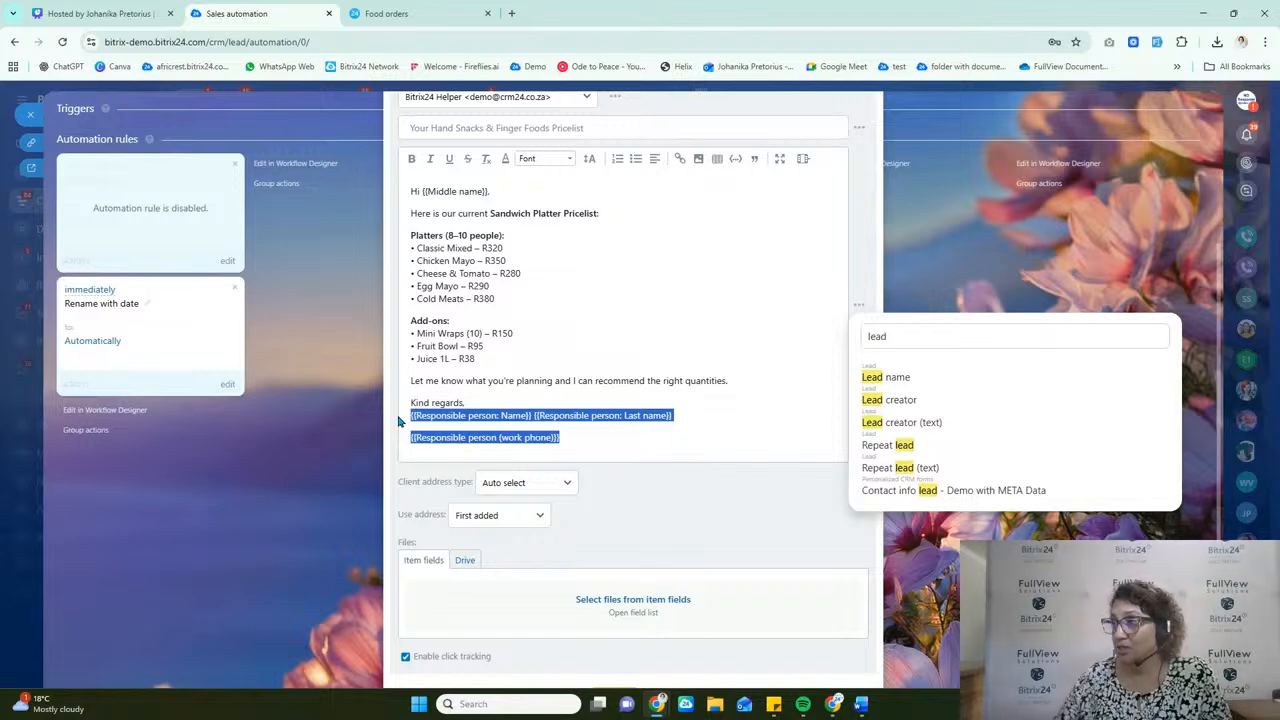
pyautogui.scroll(-1, 517, 397)
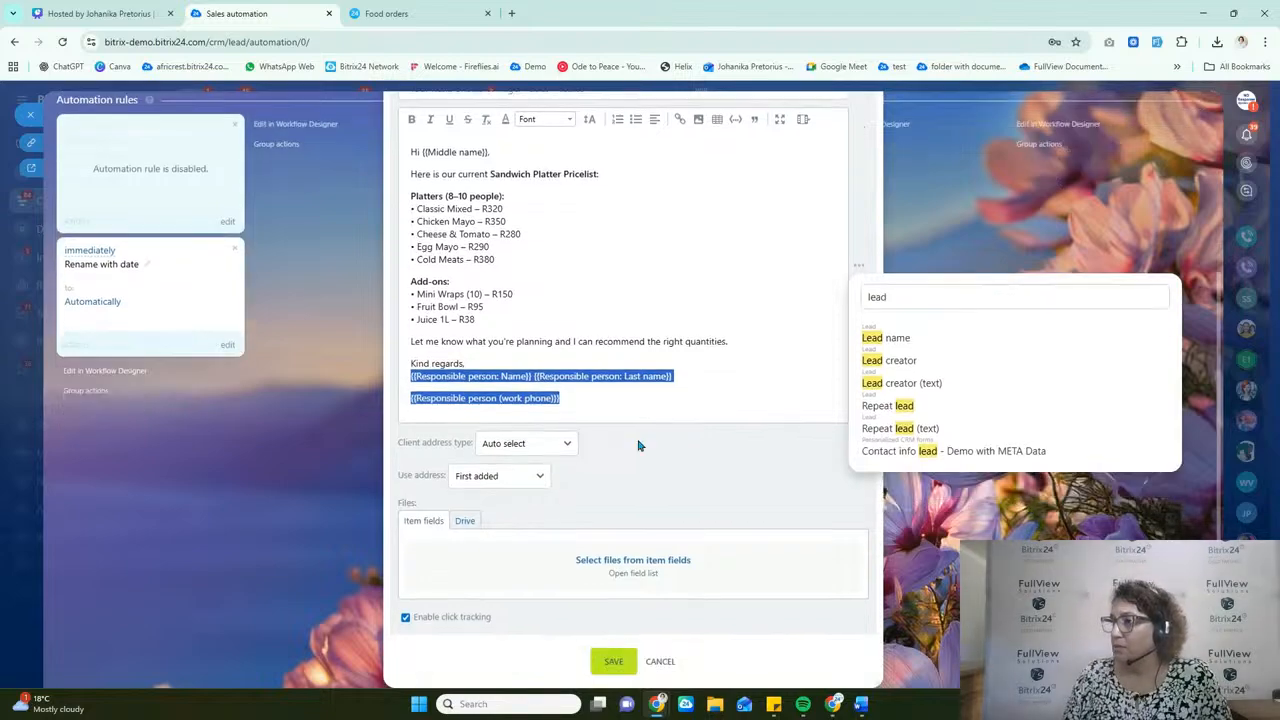
# Step: Save the sandwich price list email rule and the automation changes, and return to the leads board
pyautogui.click(613, 662)
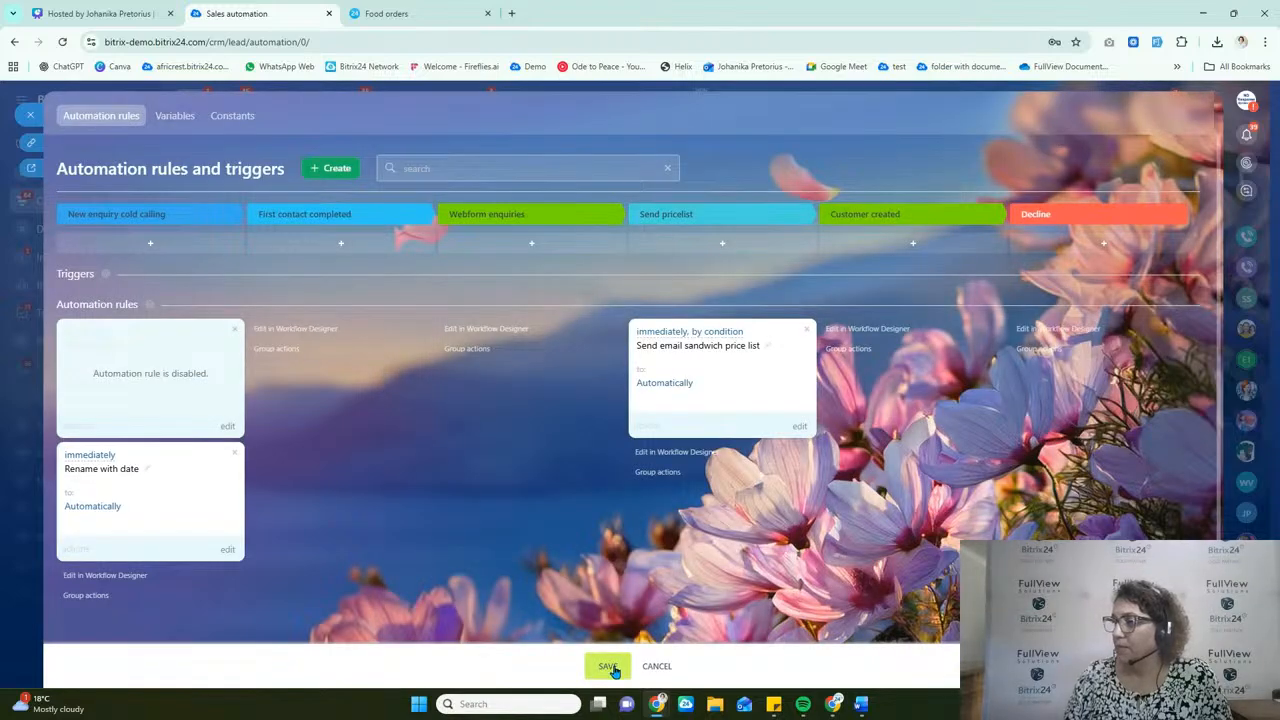
pyautogui.click(610, 667)
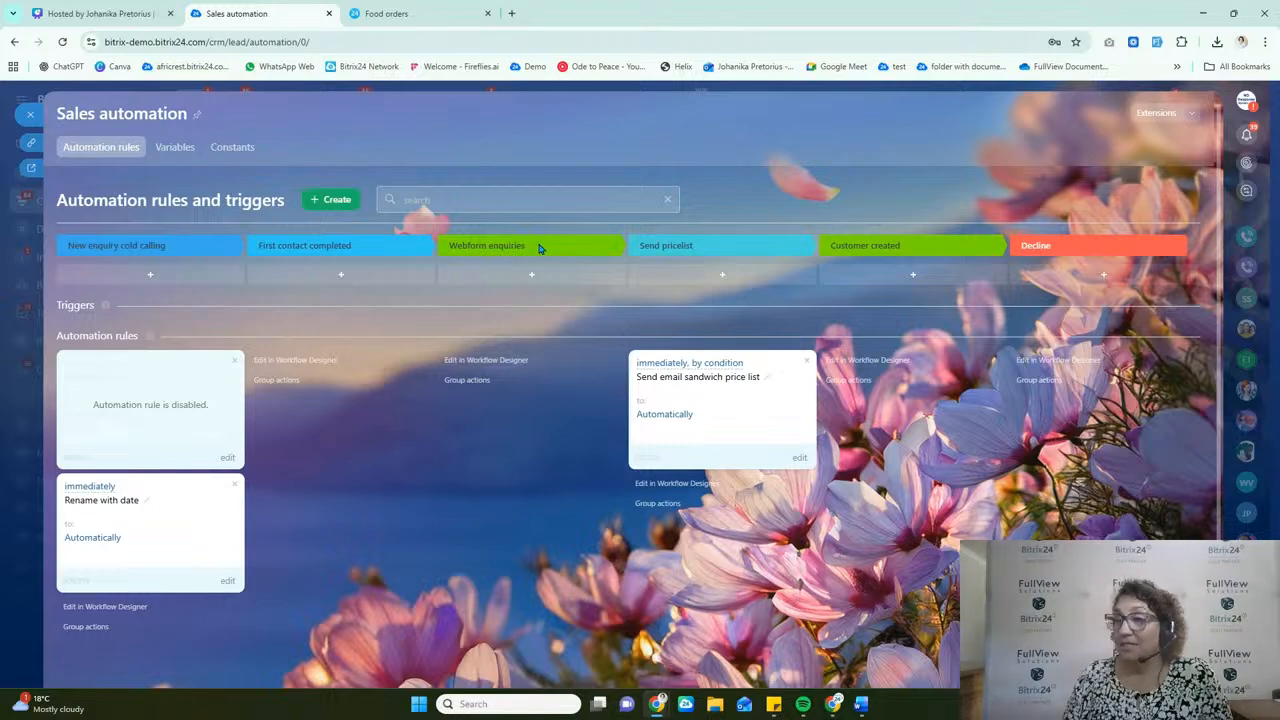
pyautogui.click(31, 116)
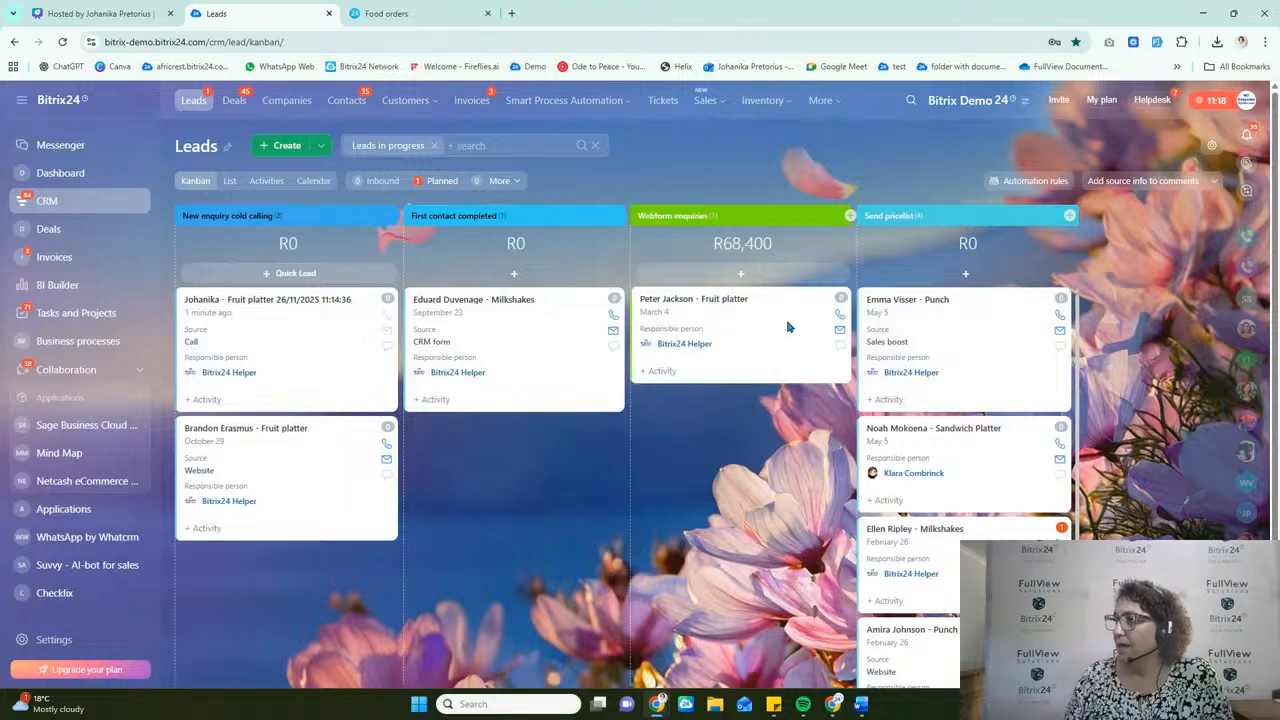
# Step: Move the Fruit platter lead from Webform enquiries to the Send pricelist stage within its lead card, and close the card
pyautogui.click(727, 300)
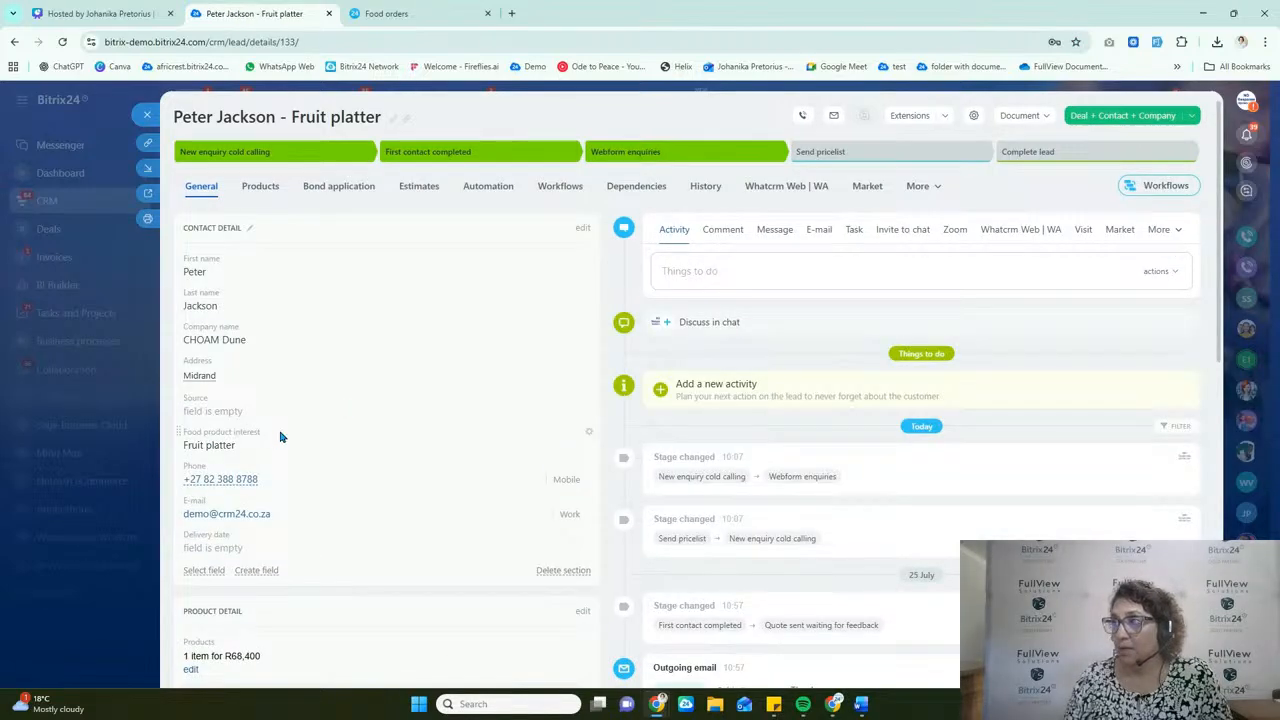
pyautogui.click(895, 163)
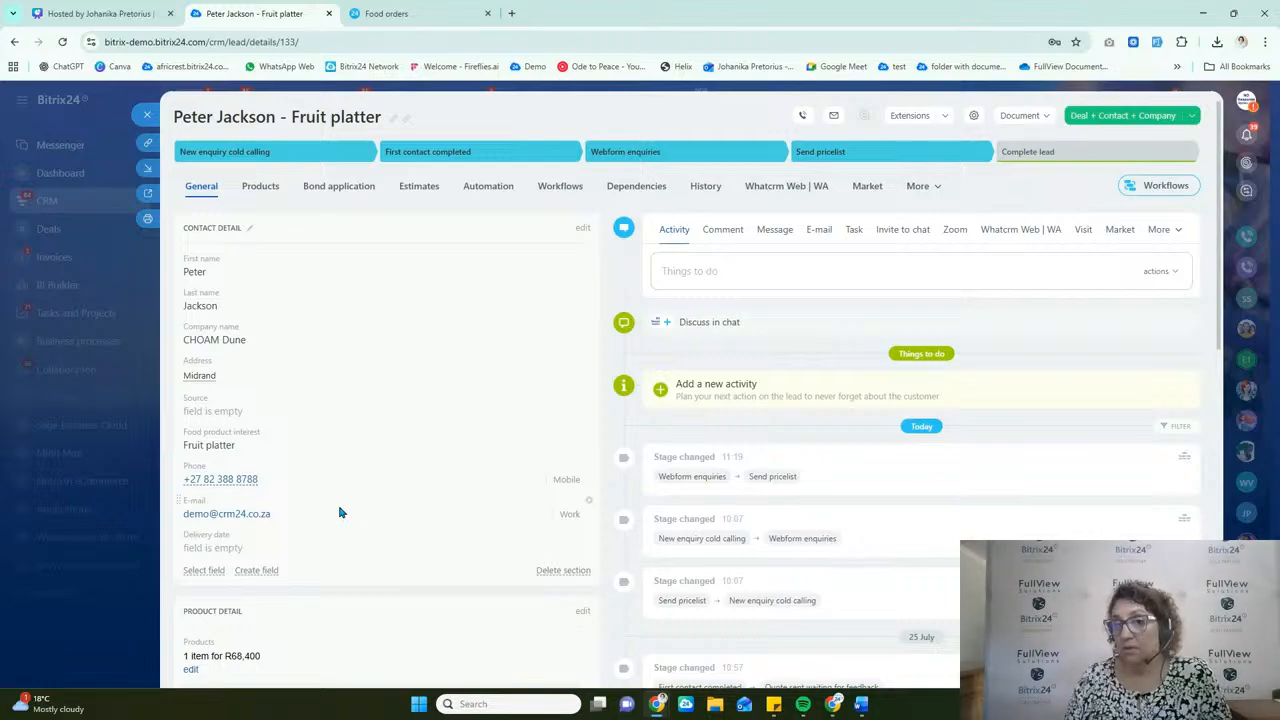
pyautogui.click(147, 116)
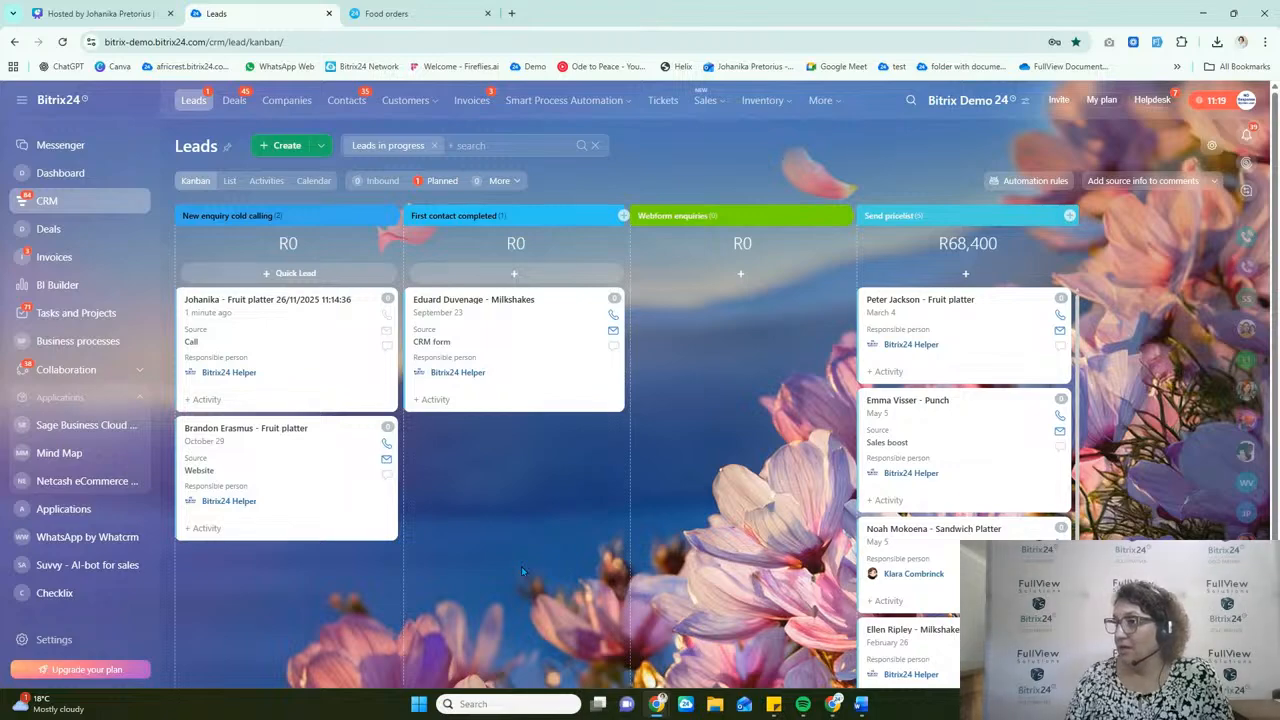
# Step: Move the Sandwich Platter lead to First contact completed and back to Send pricelist, and open its lead card
pyautogui.moveTo(890, 550); pyautogui.dragTo(527, 310)
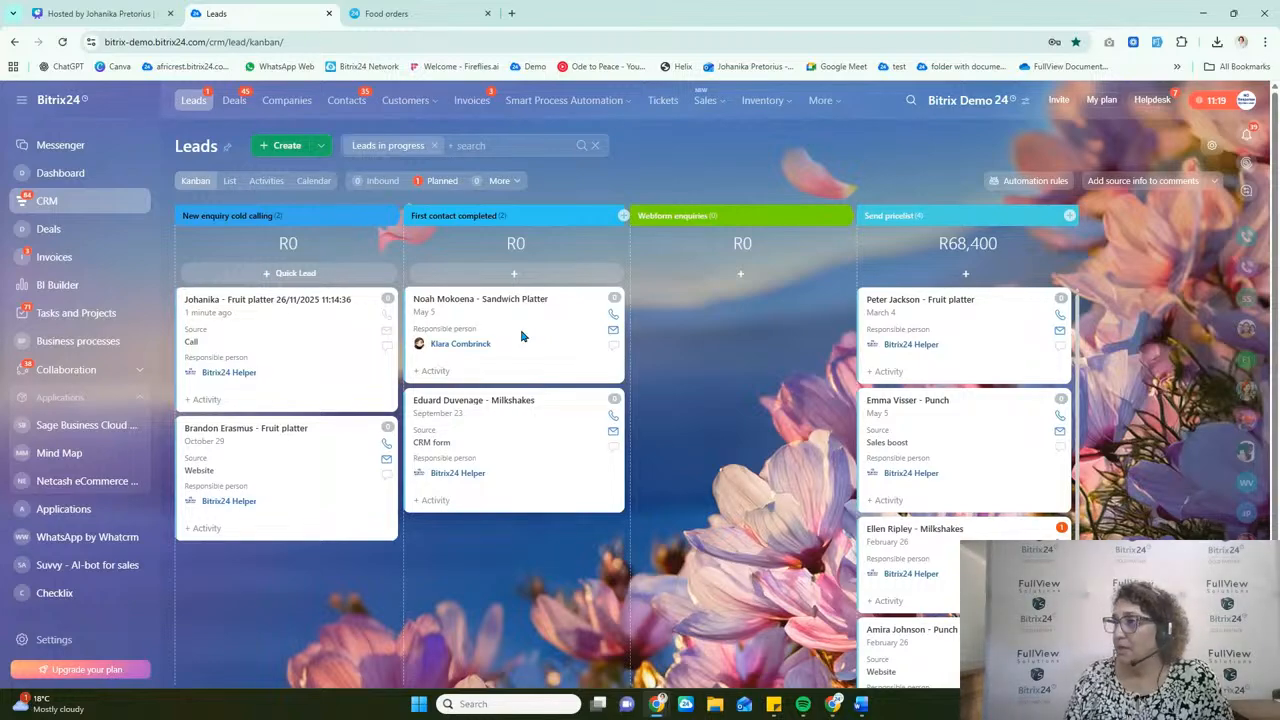
pyautogui.moveTo(521, 336); pyautogui.dragTo(920, 317)
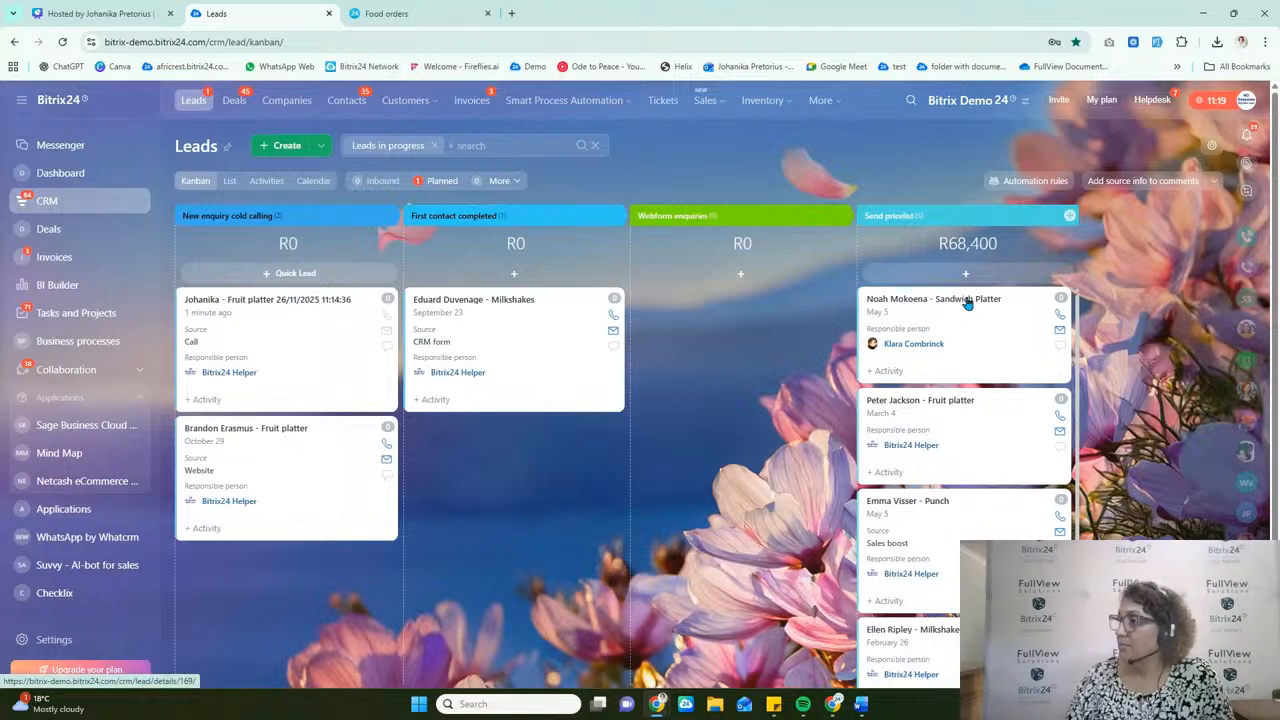
pyautogui.click(967, 300)
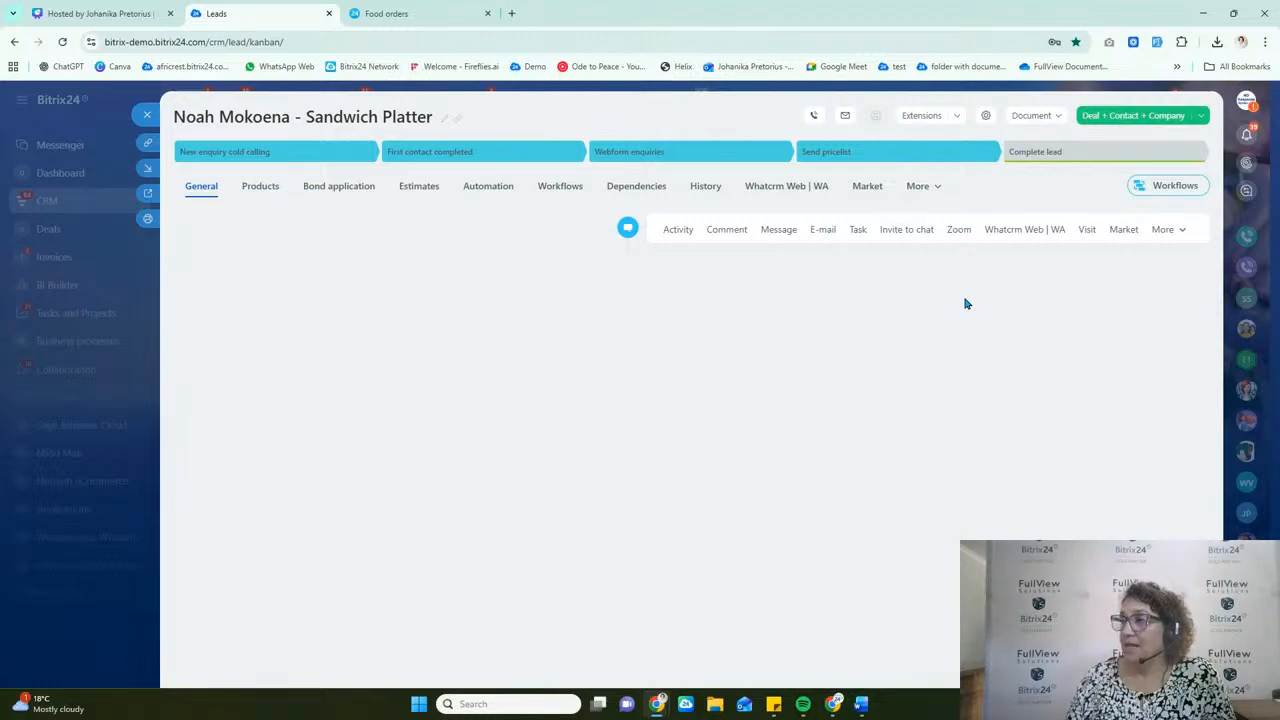
# Step: Open the outgoing price list email from the lead's timeline and check its sent time, greeting, price list content and signature name
pyautogui.scroll(-1, 980, 540)
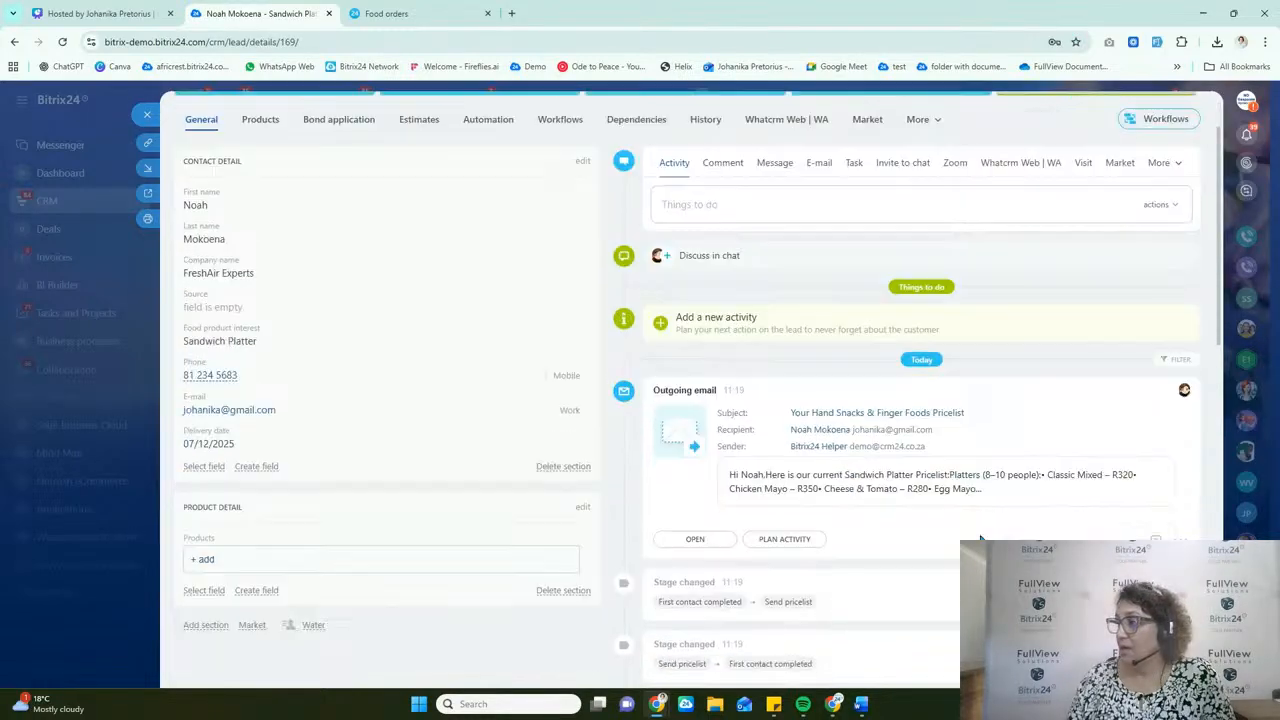
pyautogui.moveTo(723, 386); pyautogui.dragTo(748, 392)
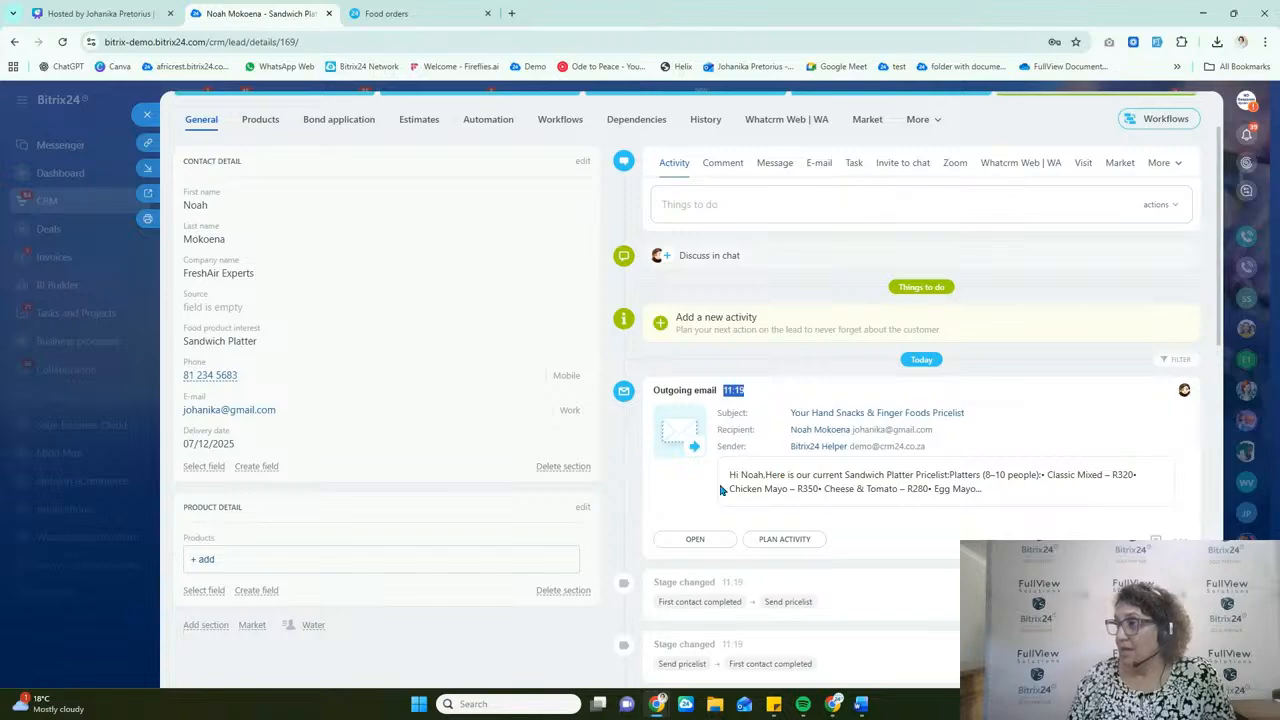
pyautogui.click(685, 543)
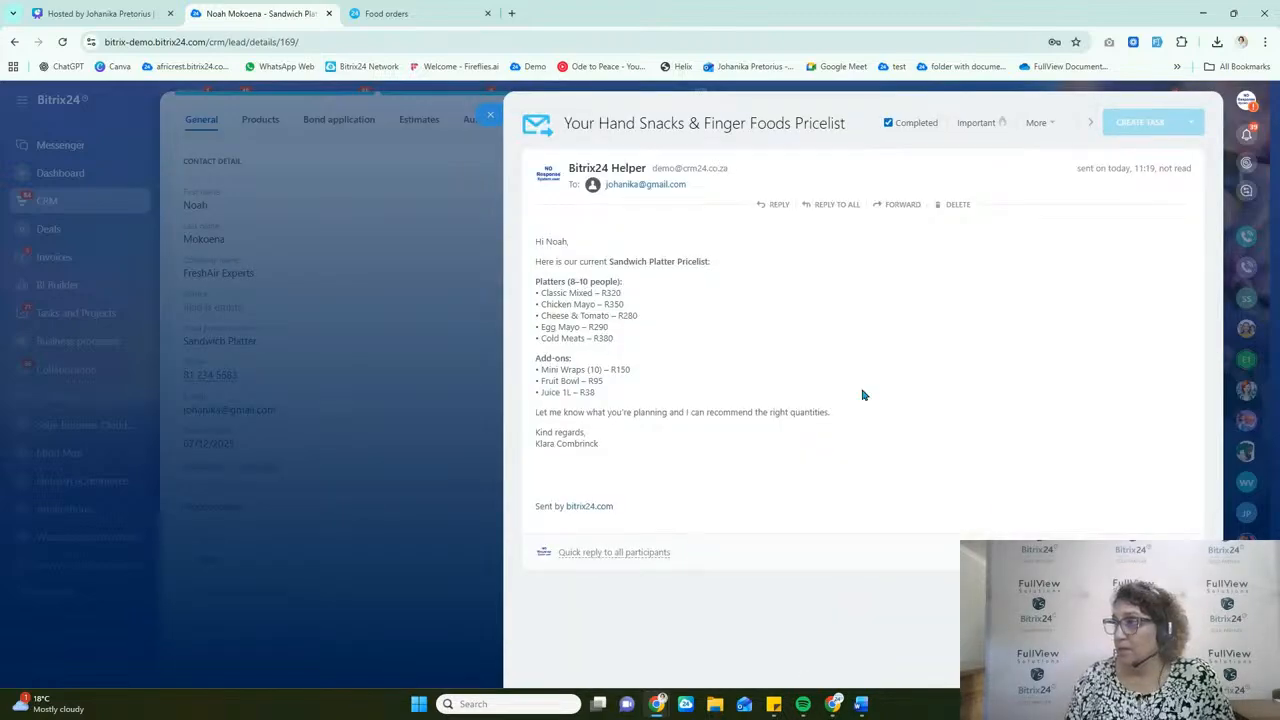
pyautogui.moveTo(535, 259); pyautogui.dragTo(648, 451)
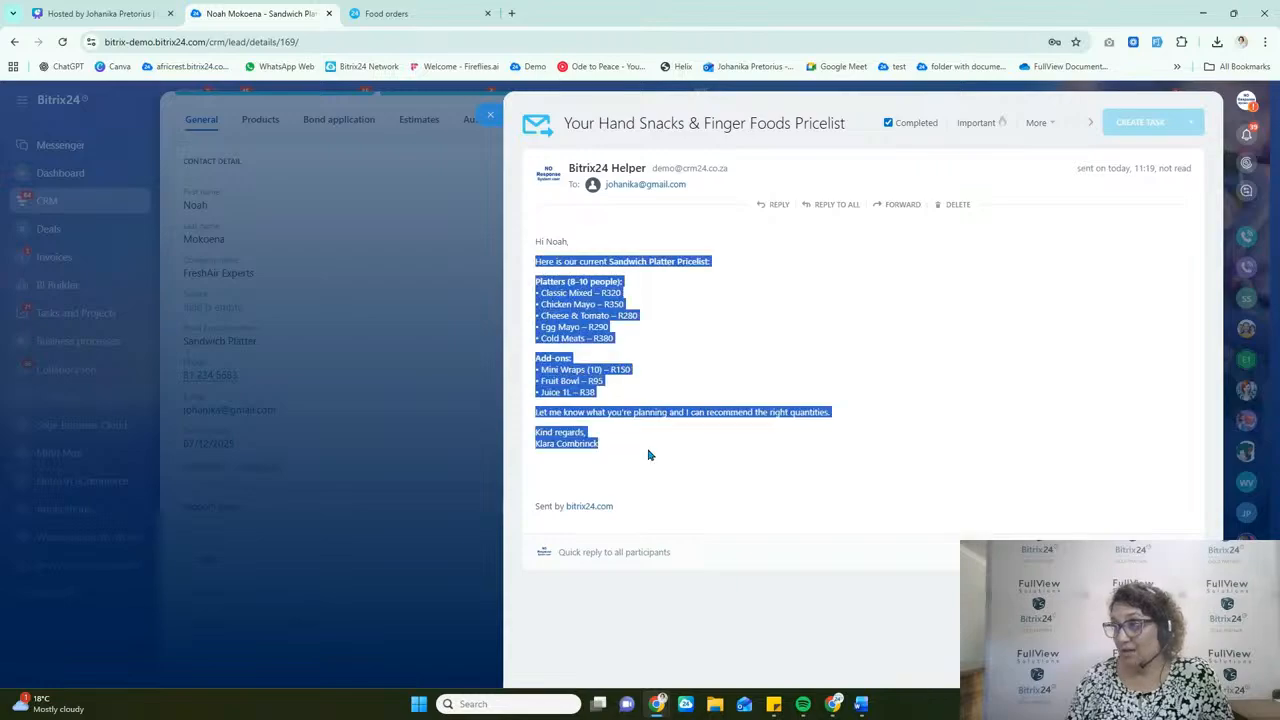
pyautogui.click(628, 280)
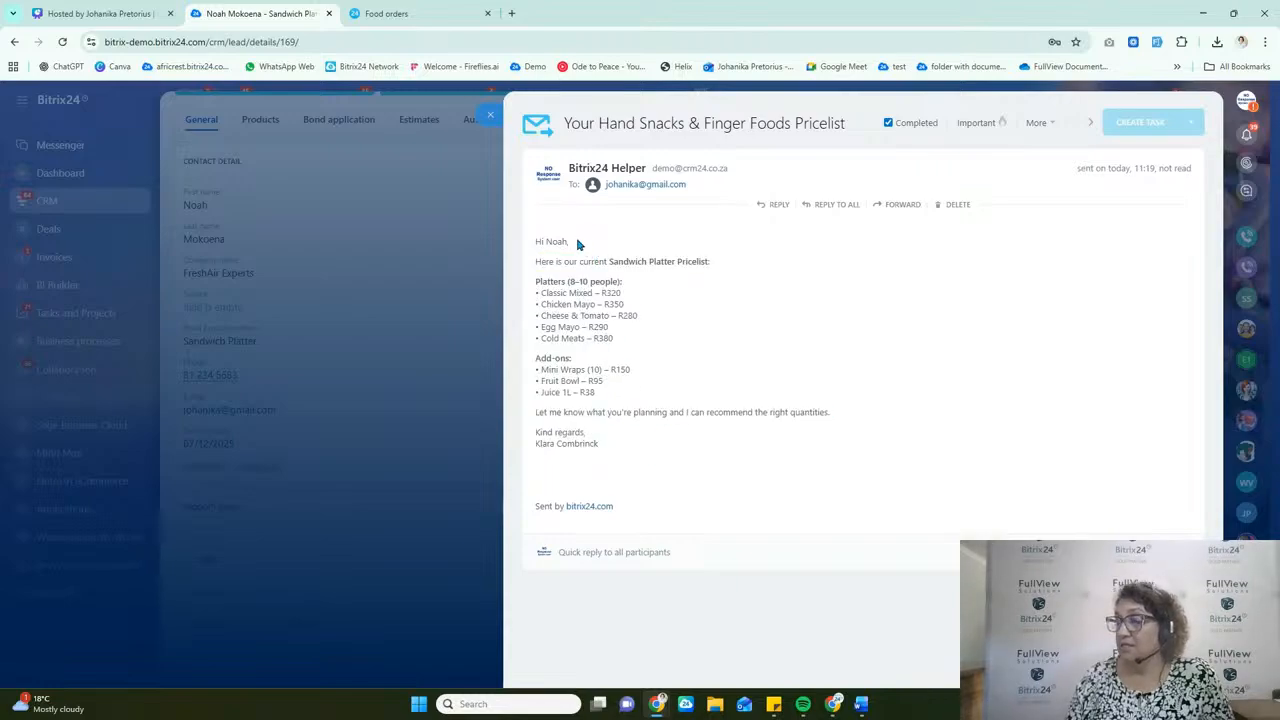
pyautogui.moveTo(568, 242); pyautogui.dragTo(545, 243)
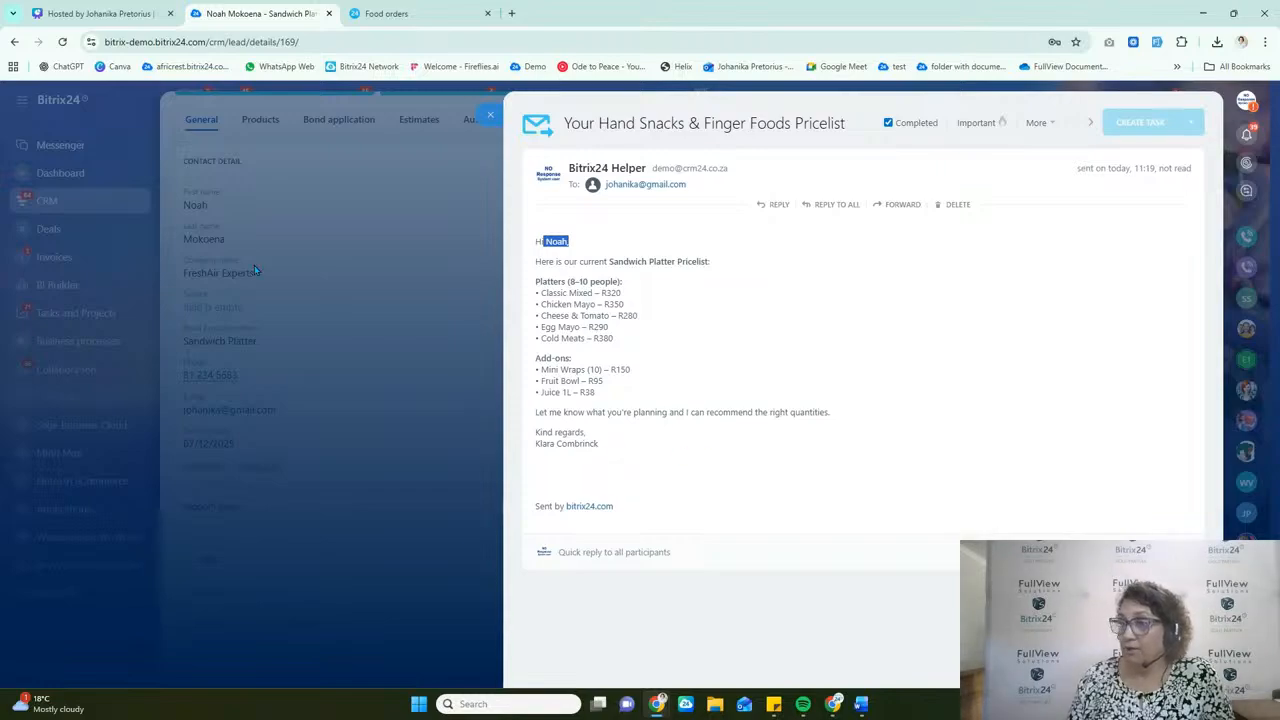
pyautogui.click(609, 451)
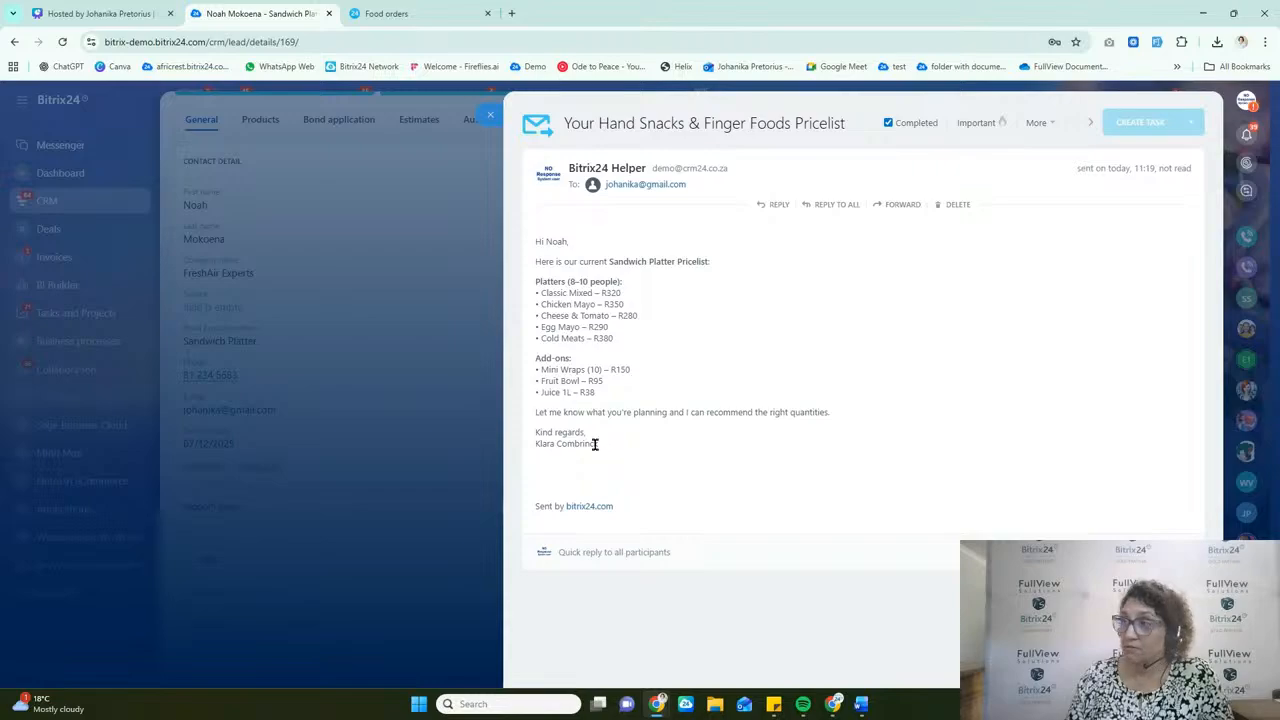
pyautogui.moveTo(594, 443); pyautogui.dragTo(531, 446)
pyautogui.click(720, 469)
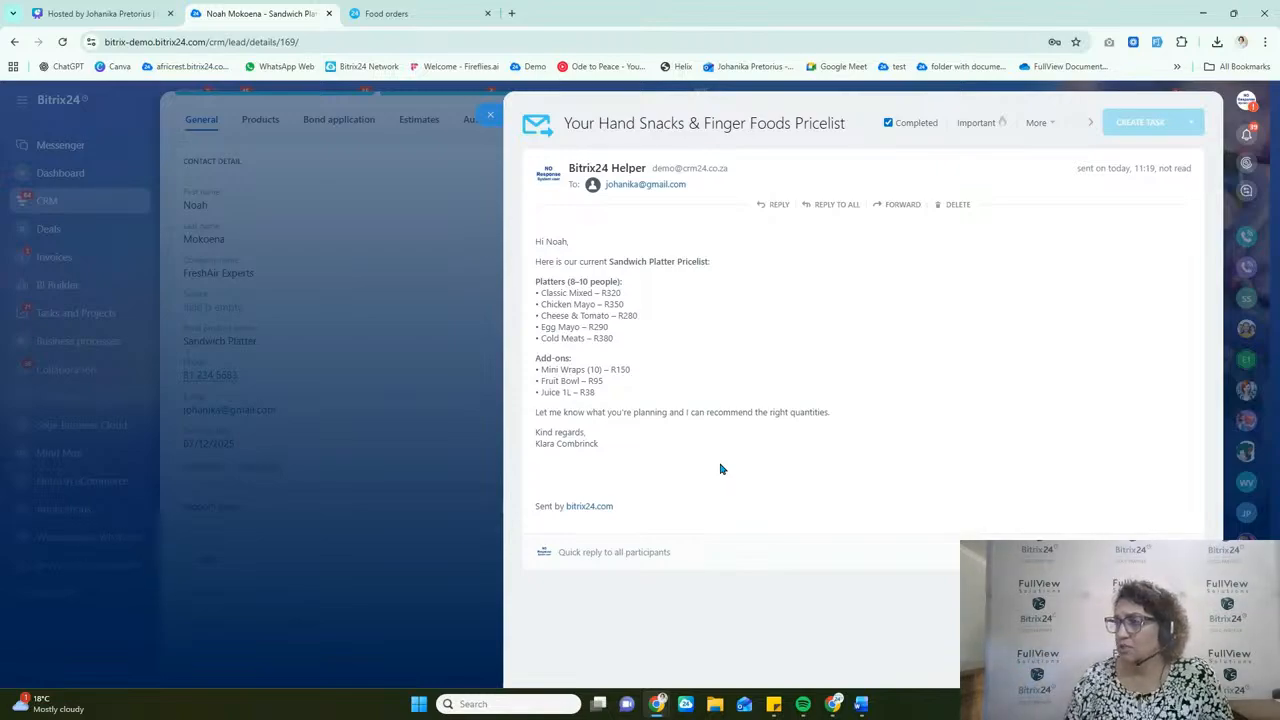
# Step: Close the email and the lead card, and open the lead automation rules
pyautogui.click(493, 118)
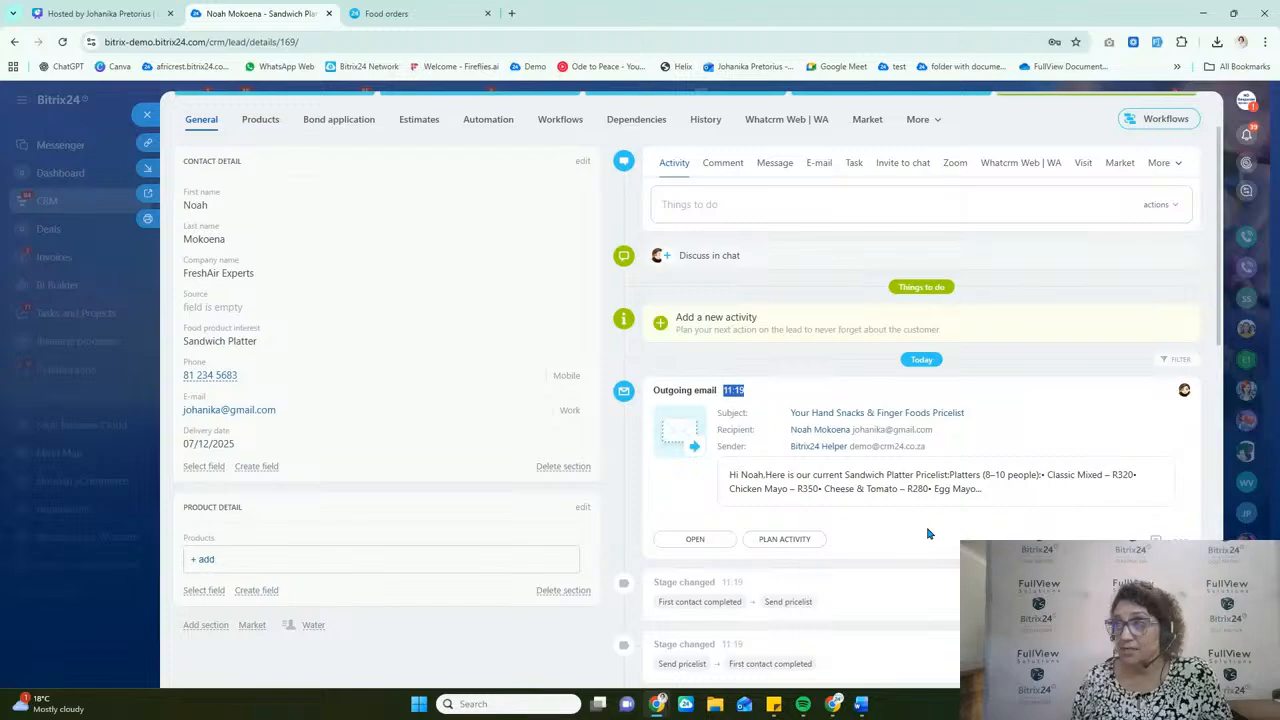
pyautogui.click(147, 115)
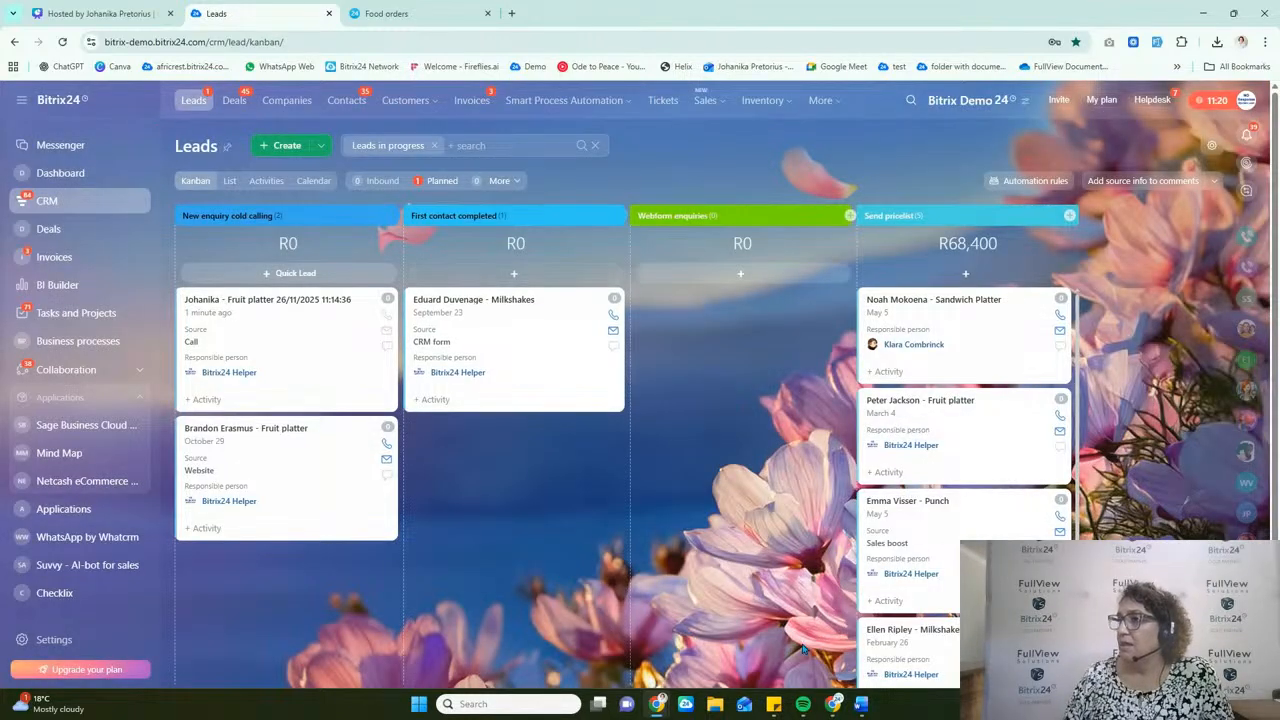
pyautogui.click(1035, 181)
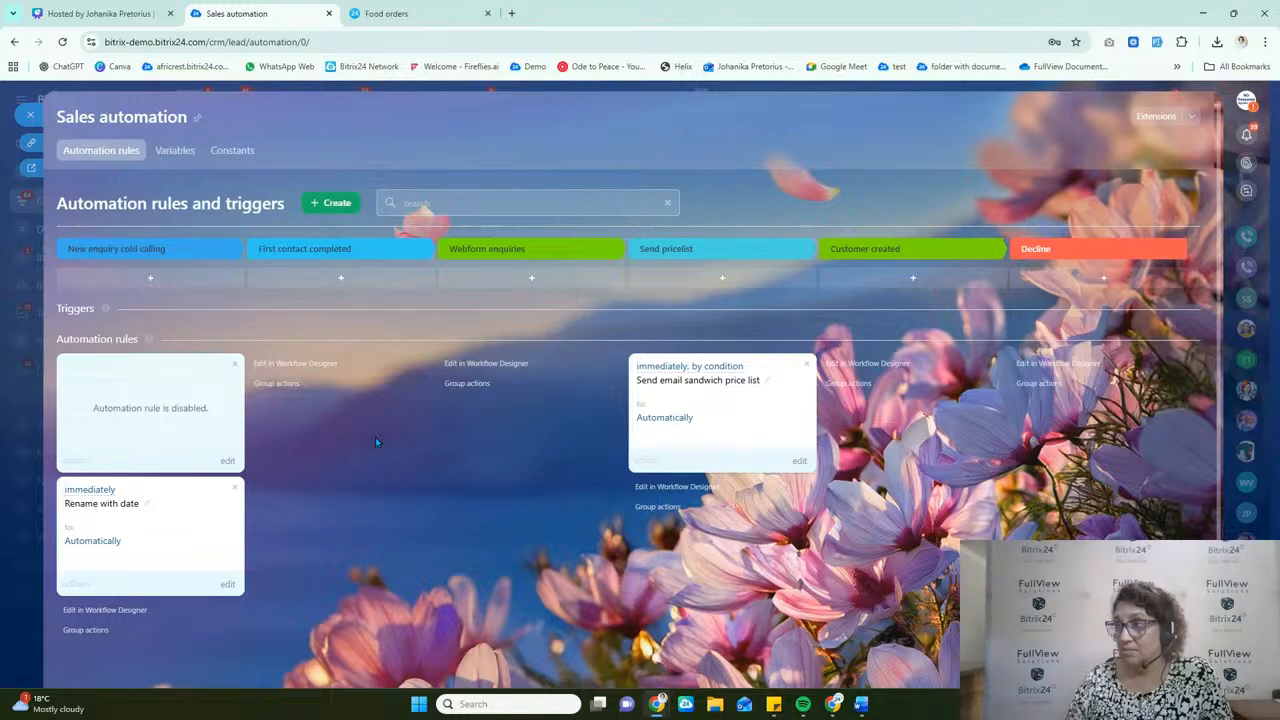
pyautogui.click(345, 279)
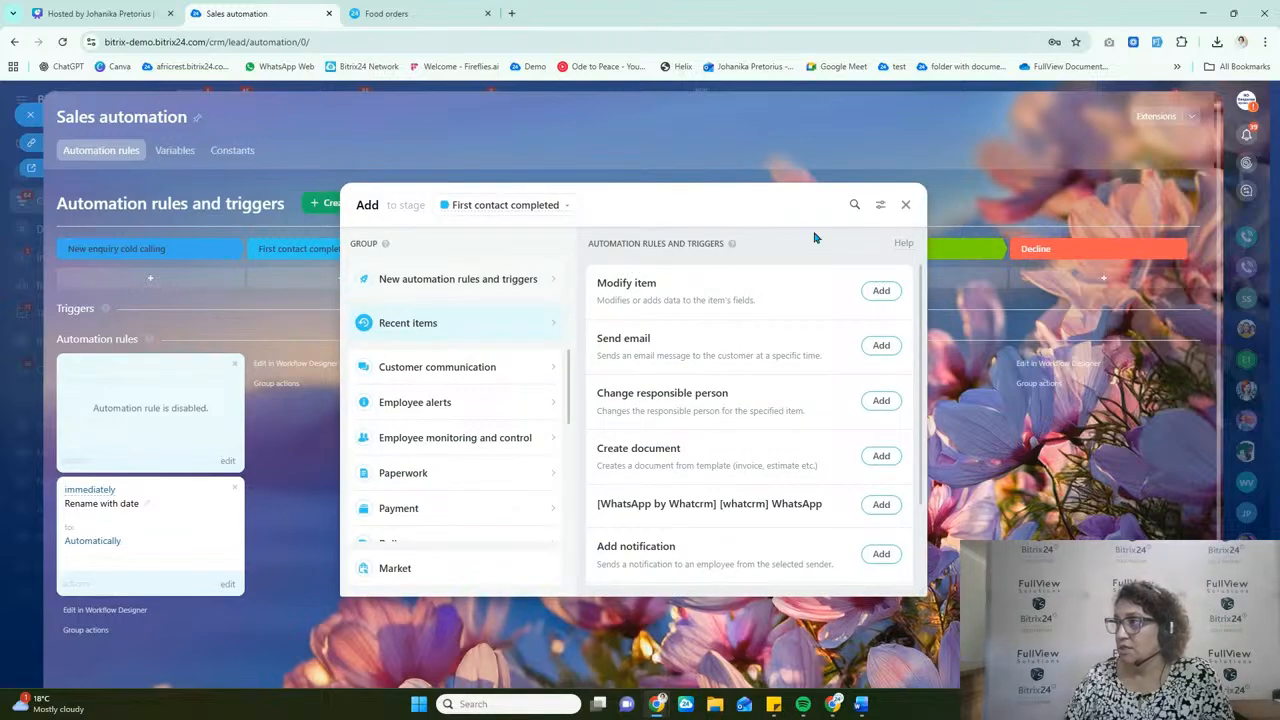
pyautogui.click(881, 205)
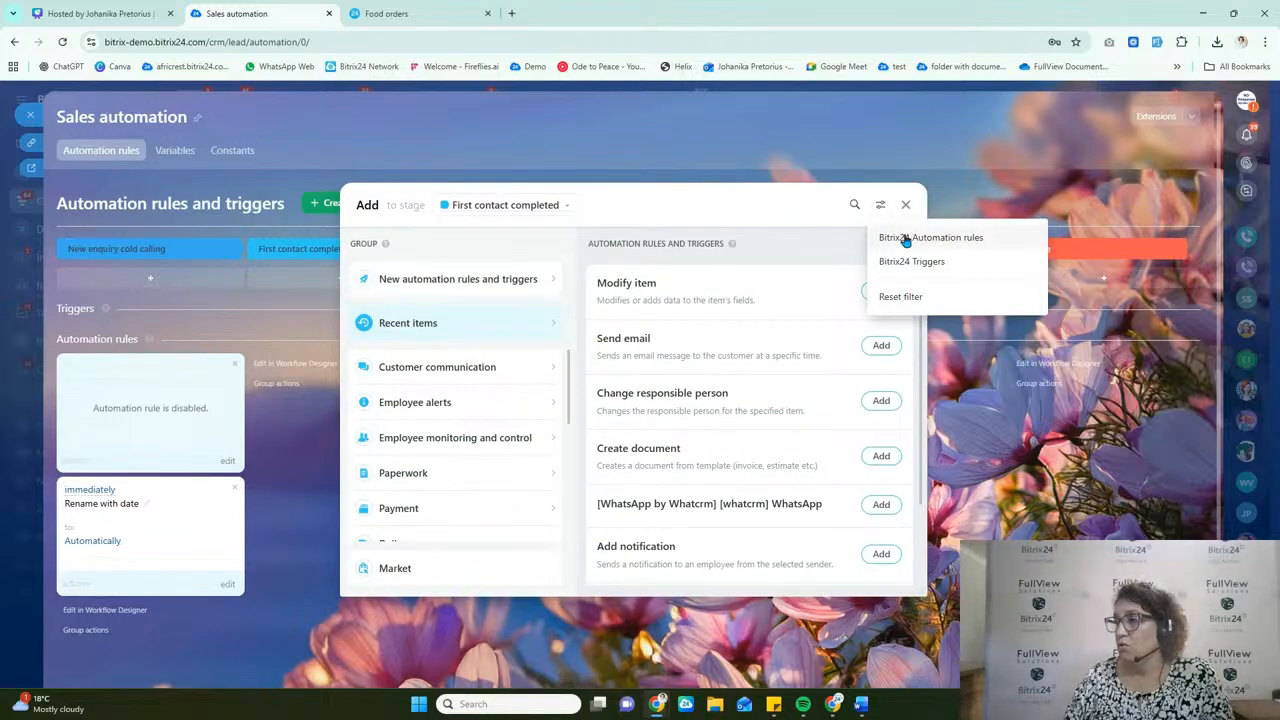
pyautogui.click(900, 238)
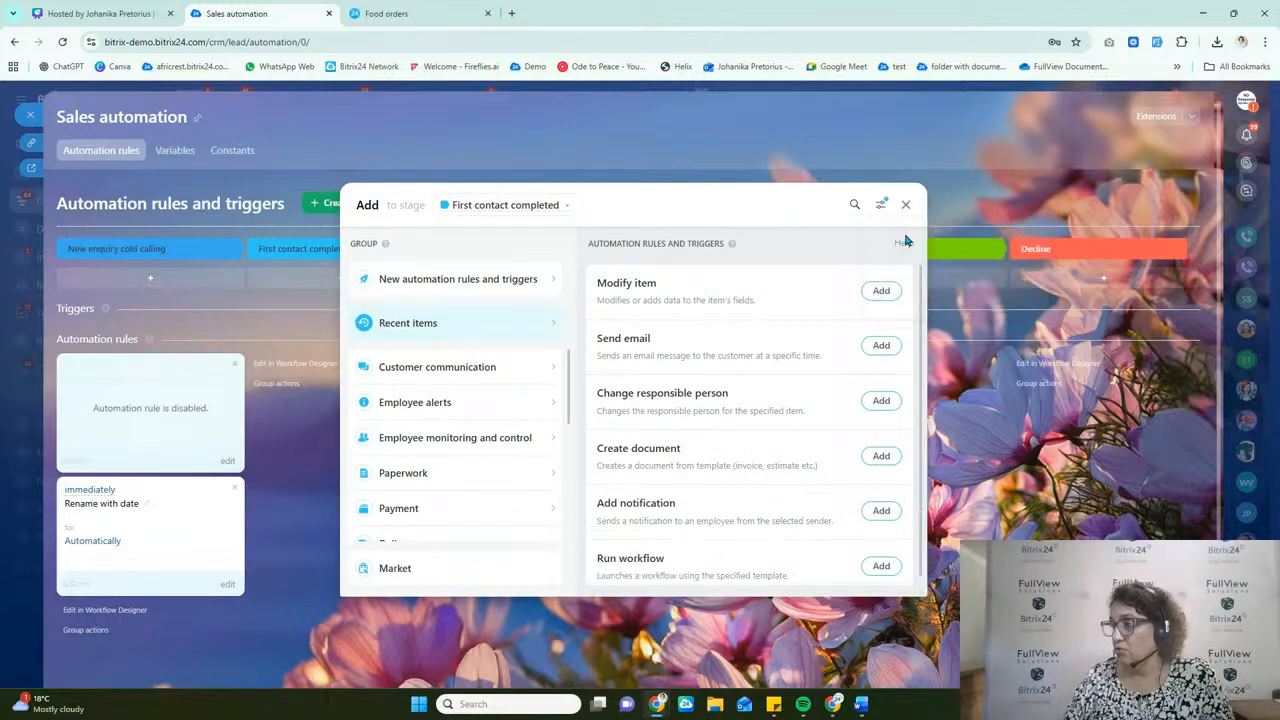
pyautogui.click(855, 206)
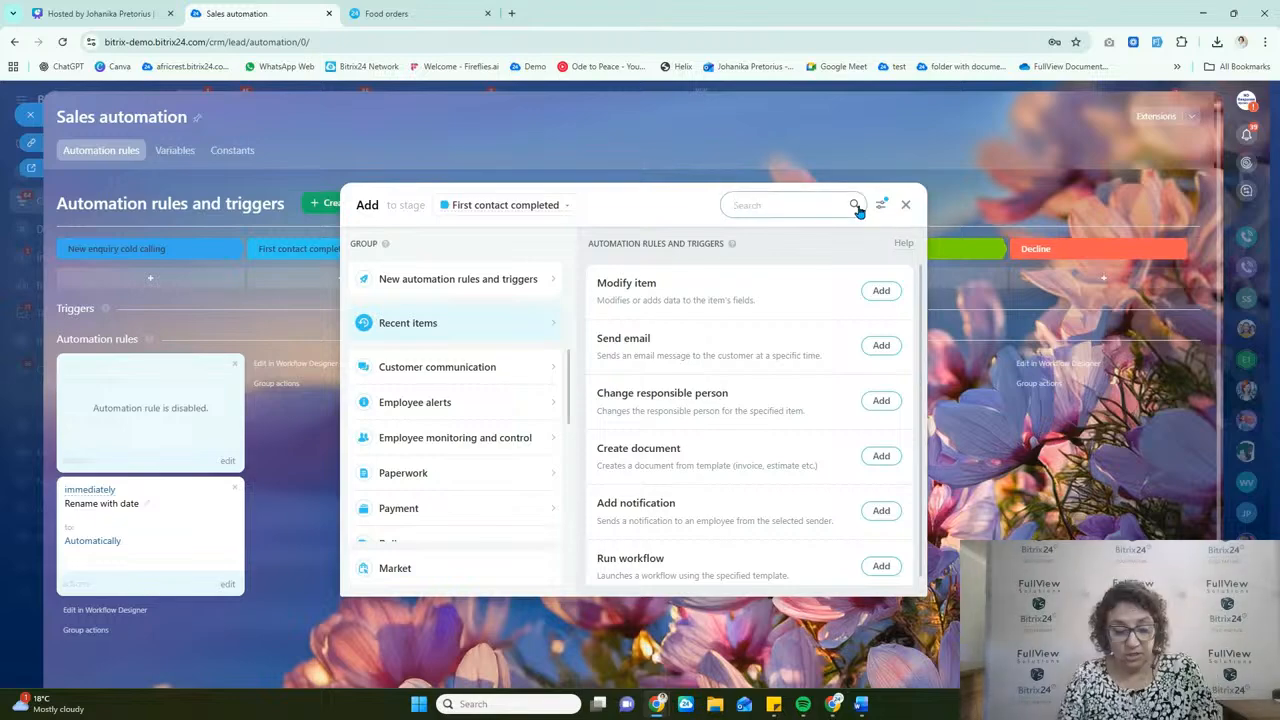
pyautogui.write('mess')
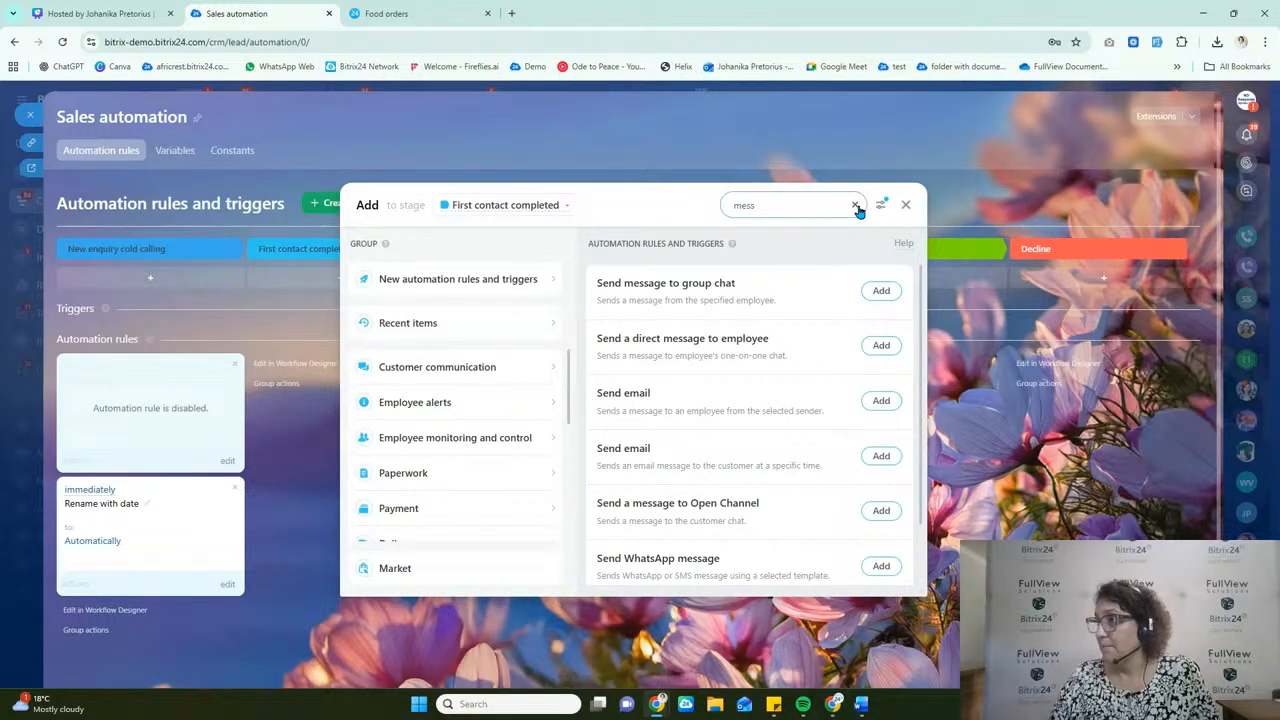
pyautogui.write('age')
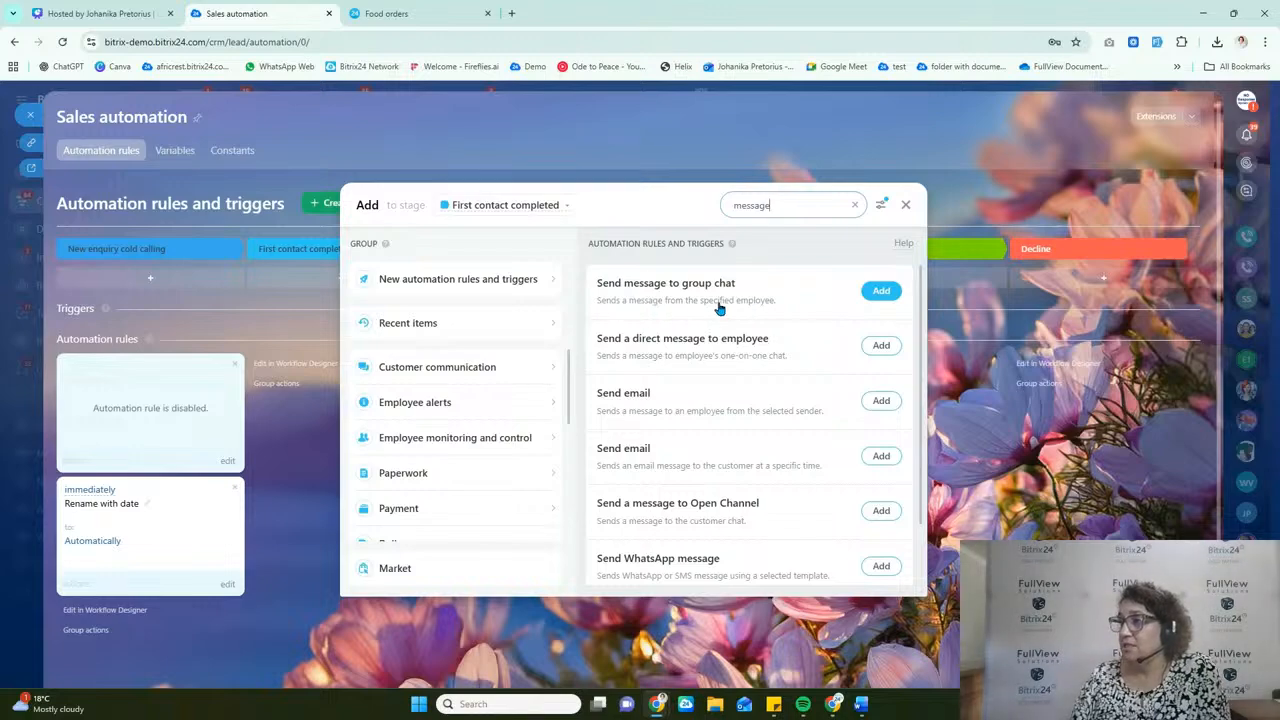
pyautogui.click(881, 290)
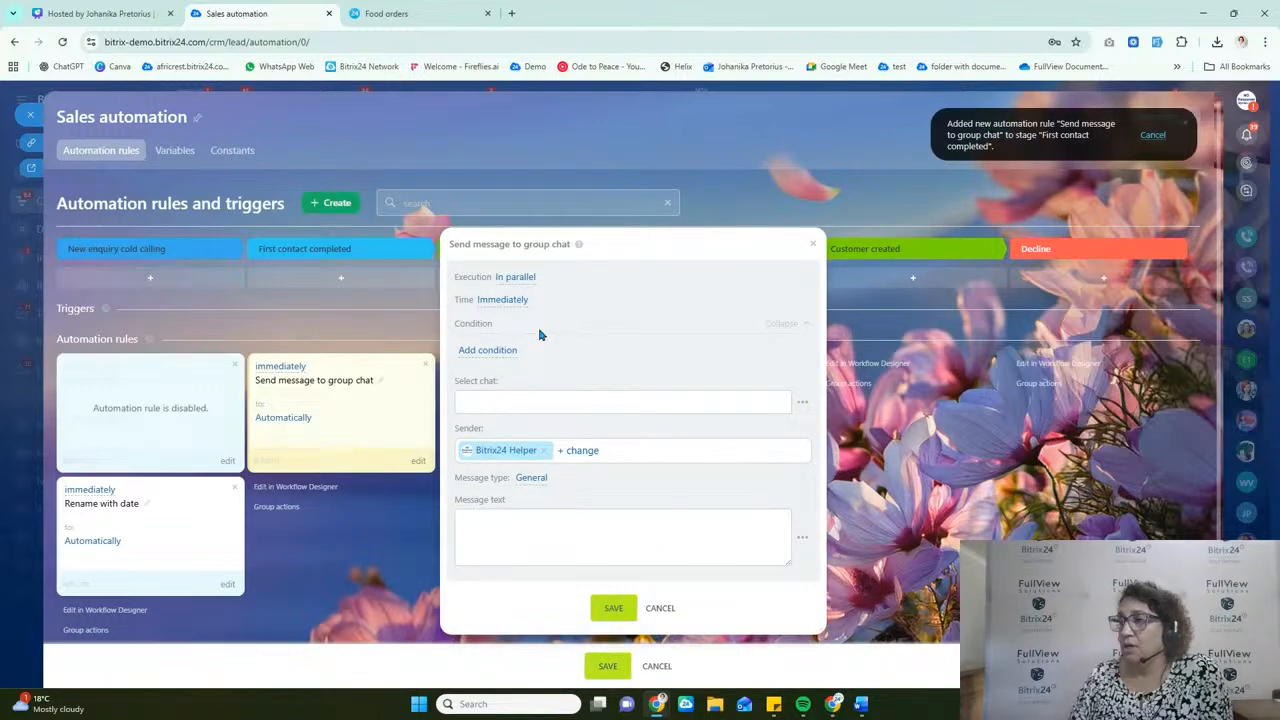
pyautogui.click(470, 400)
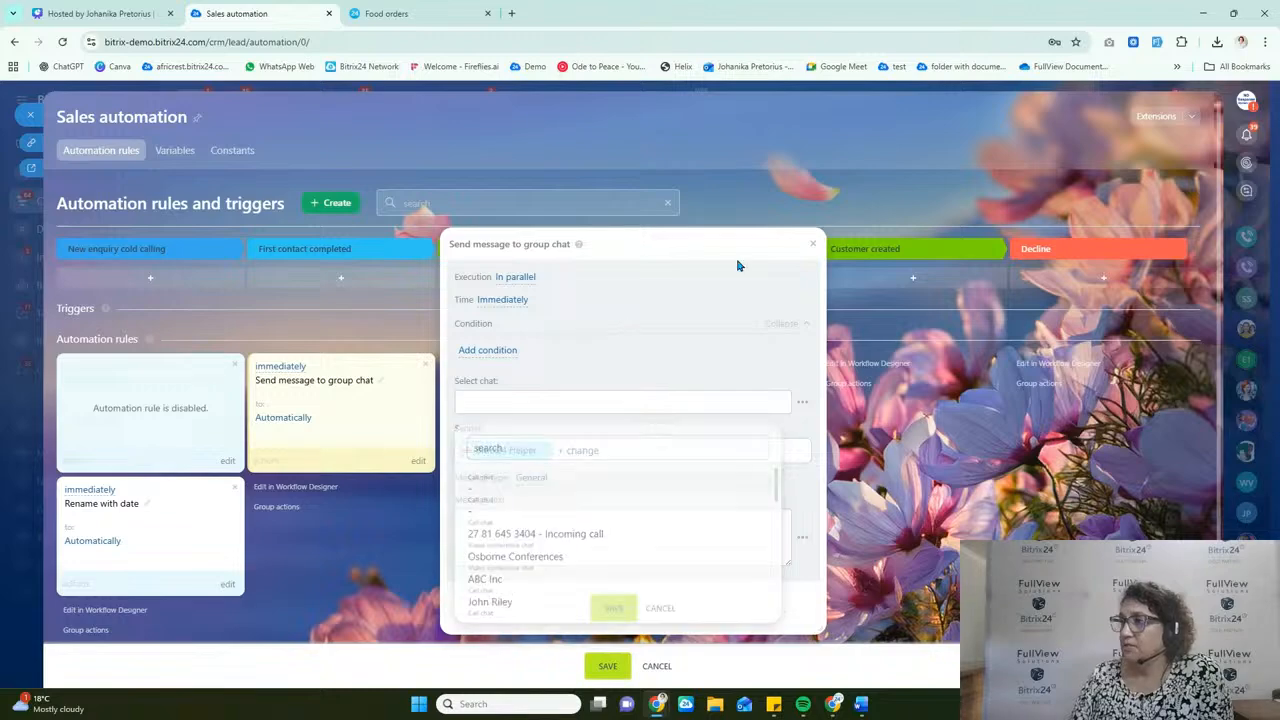
pyautogui.click(813, 243)
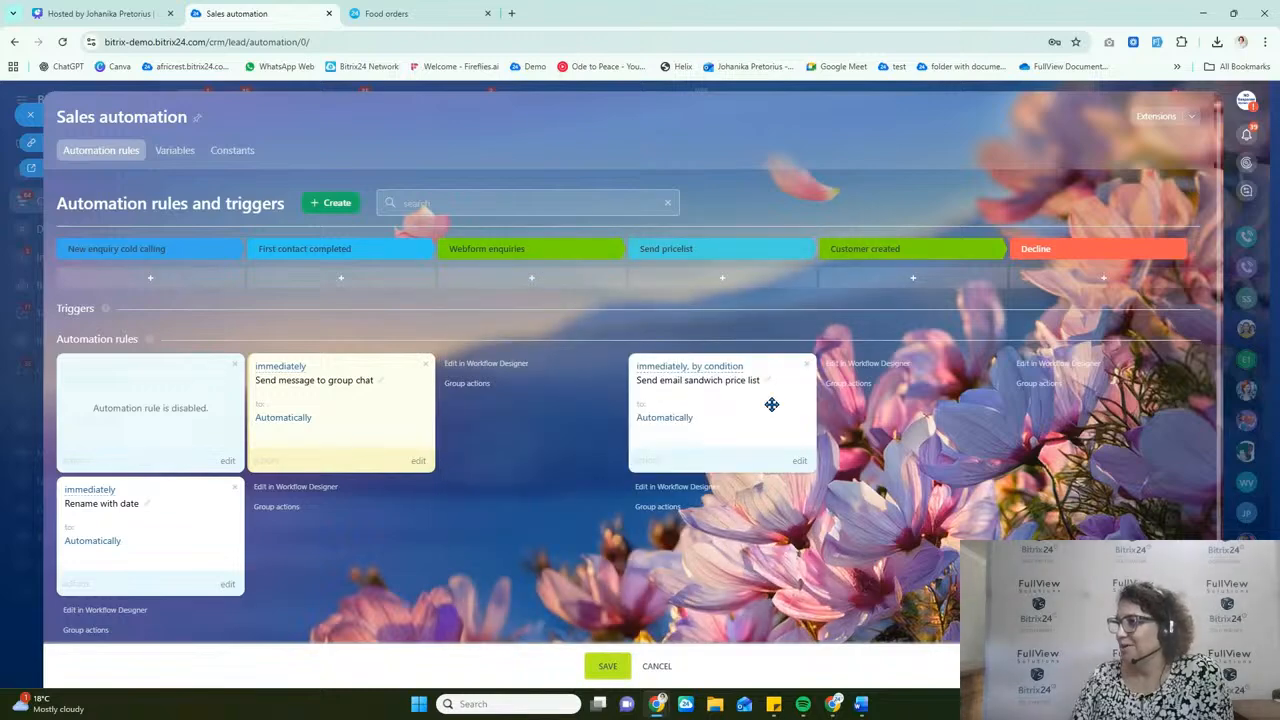
pyautogui.click(424, 364)
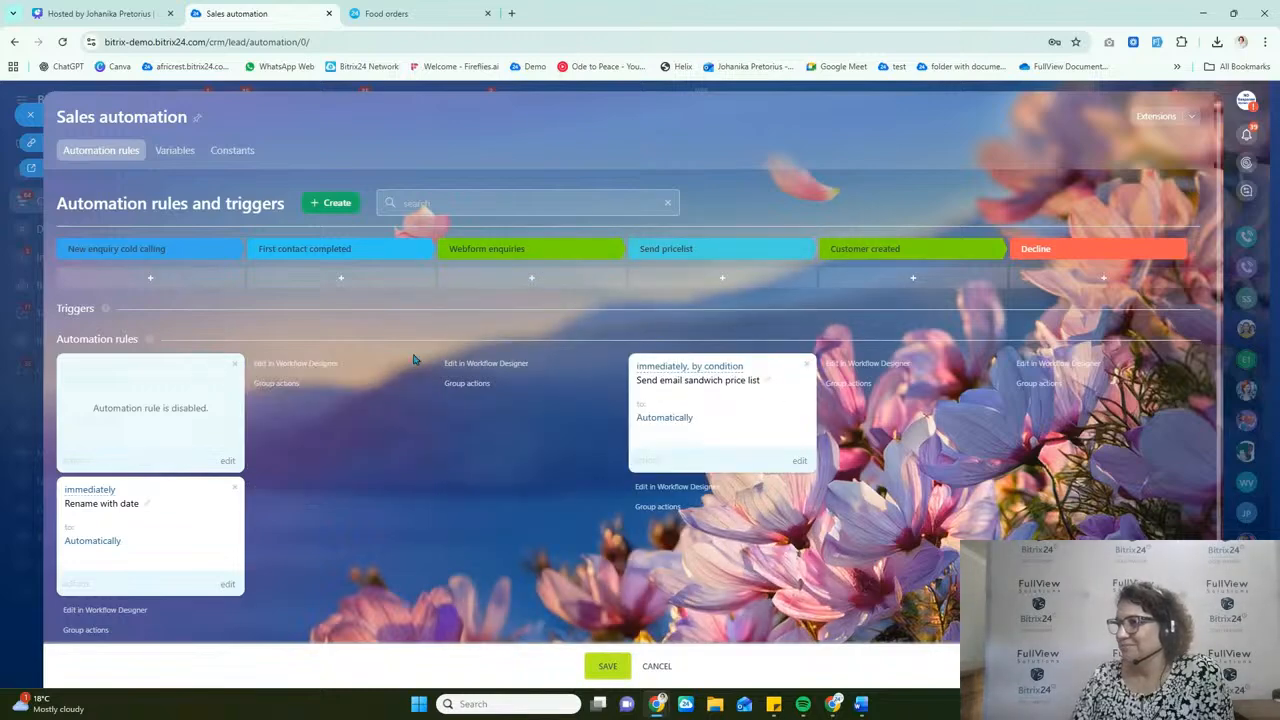
# Step: Add a Send a direct message to employee automation rule to the First contact completed stage
pyautogui.click(362, 286)
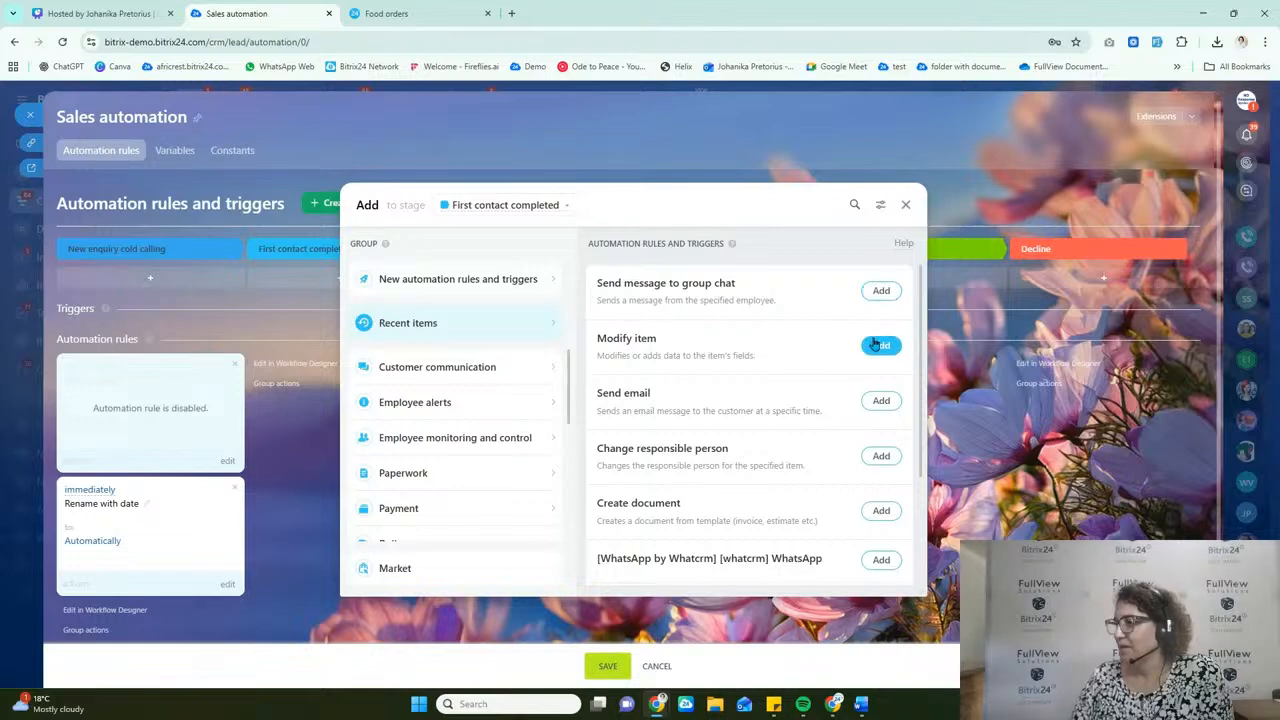
pyautogui.click(855, 205)
pyautogui.write('mess')
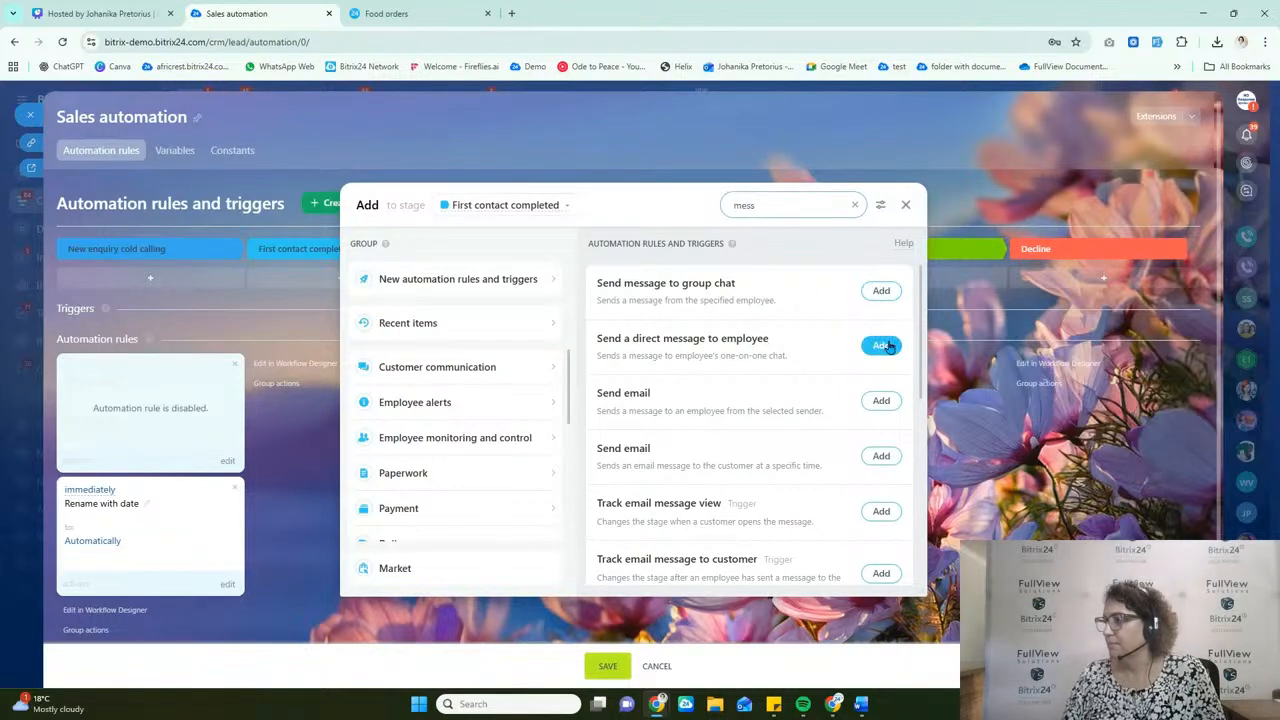
pyautogui.click(881, 345)
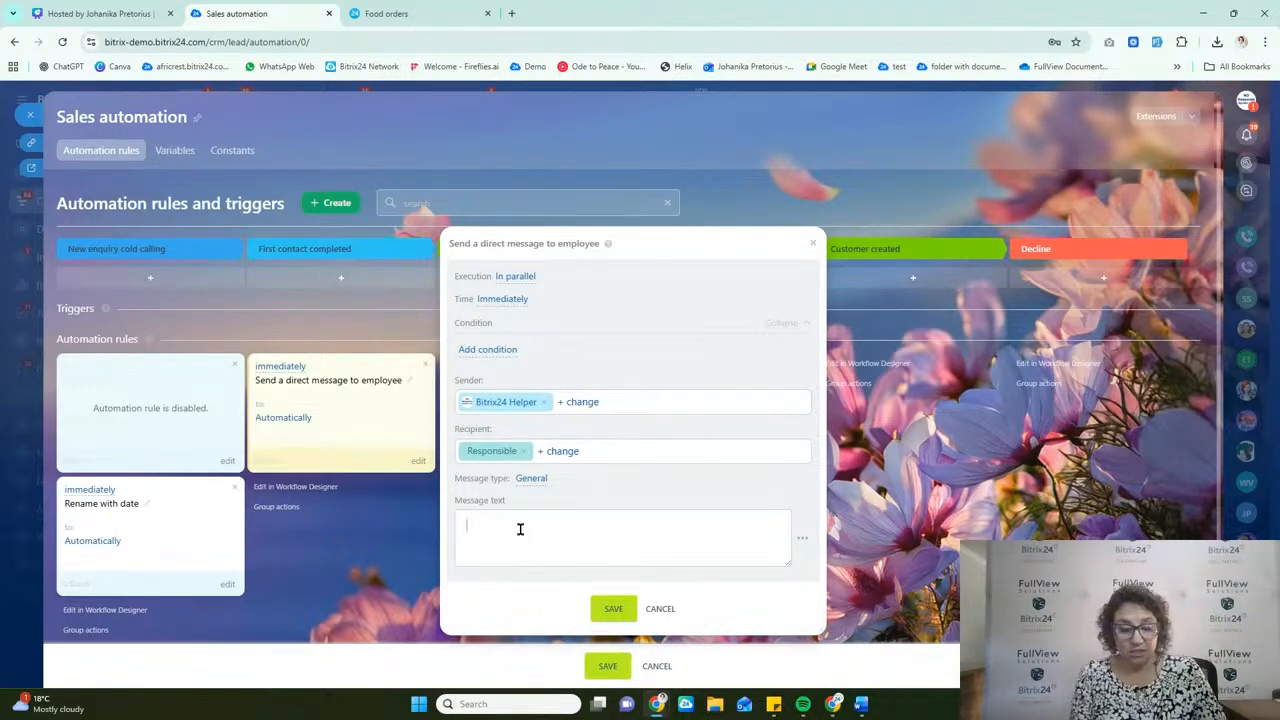
# Step: Write the message text "Remember to follow-up" followed by the inserted Lead name field
pyautogui.write('Remember ')
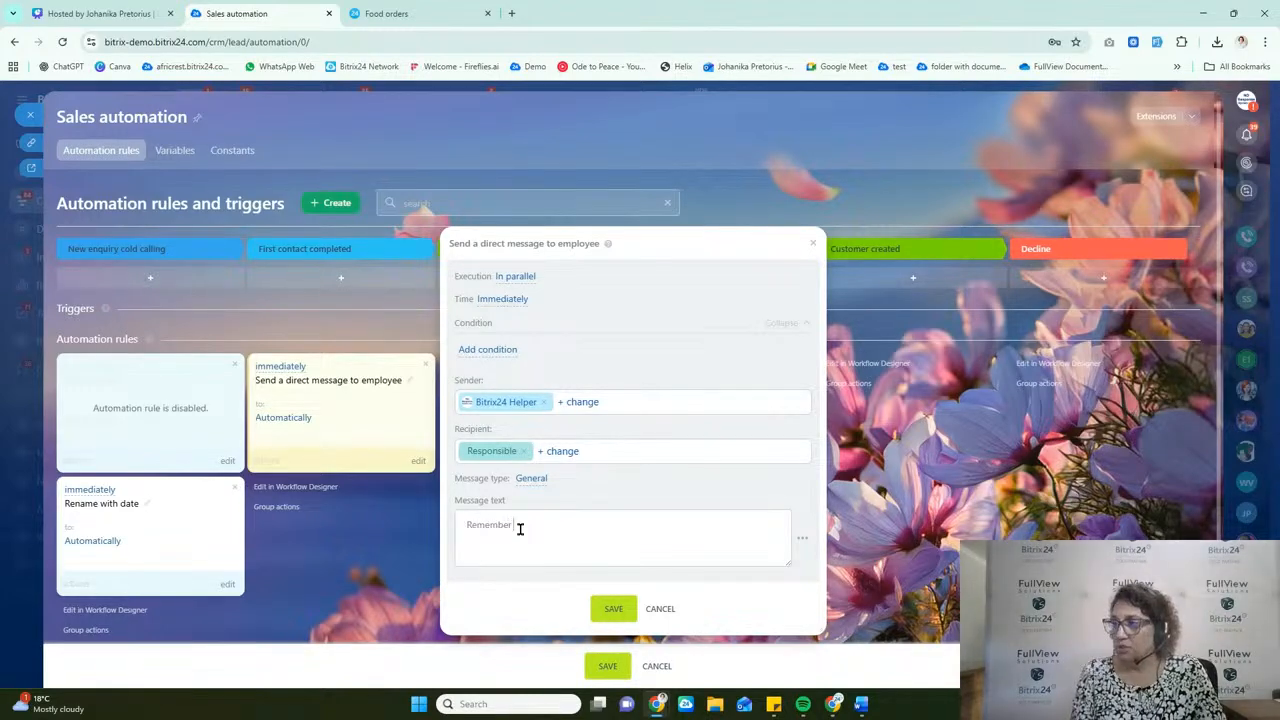
pyautogui.write('to follow-up')
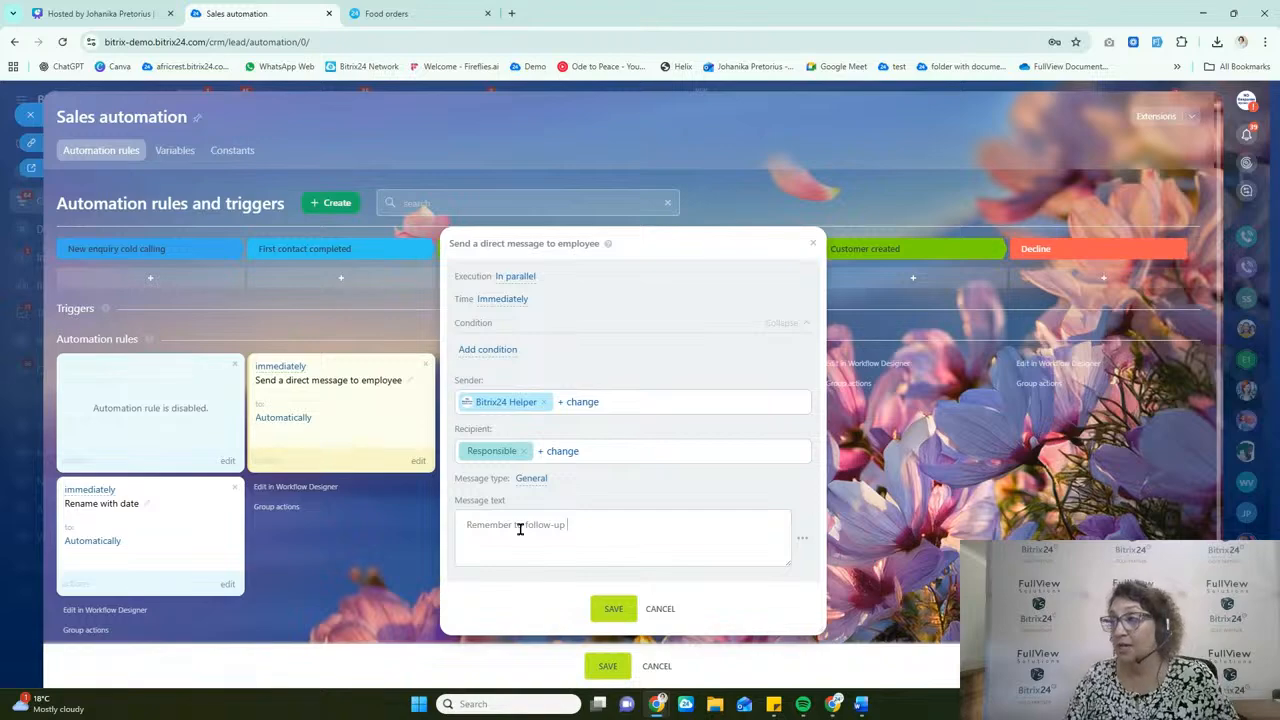
pyautogui.click(802, 543)
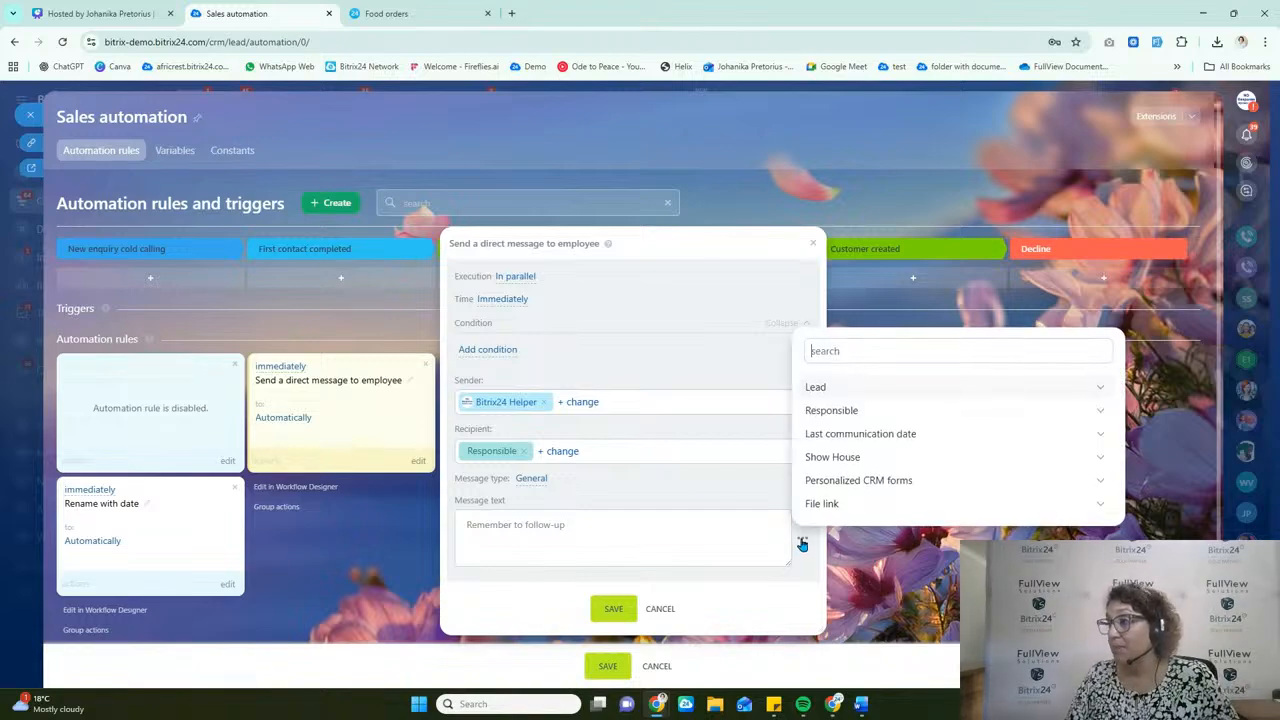
pyautogui.click(863, 389)
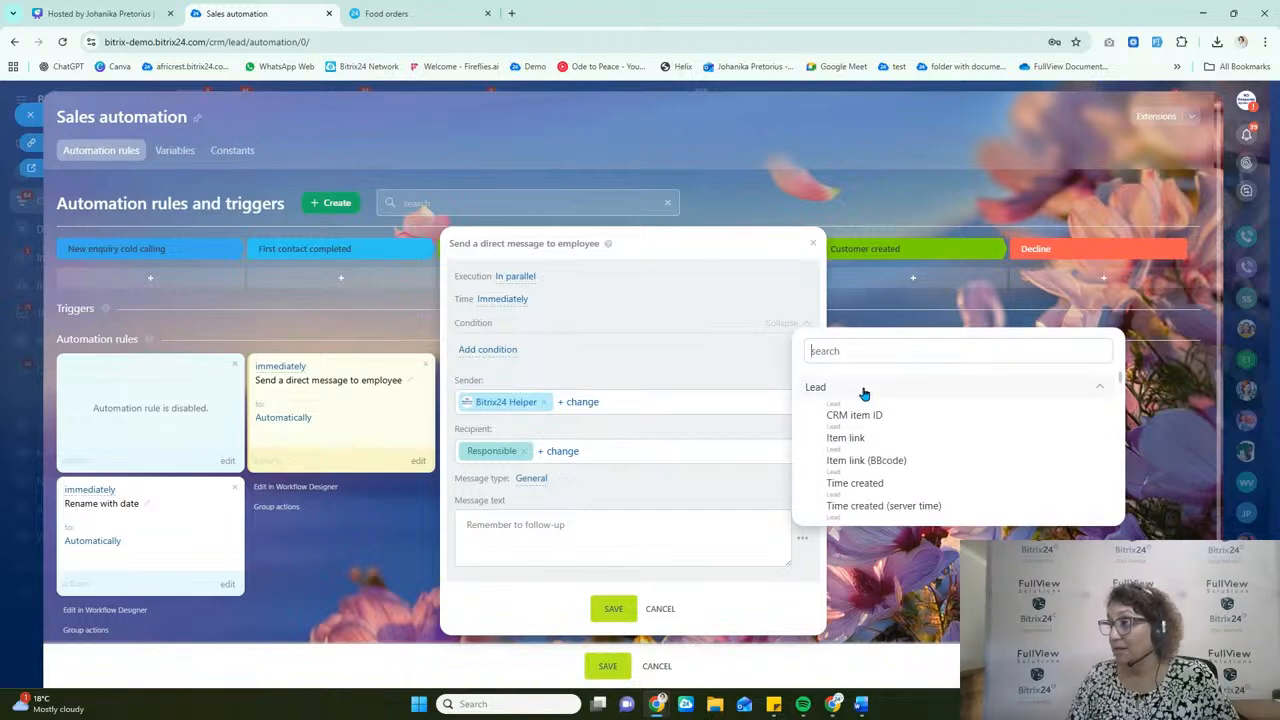
pyautogui.write('name')
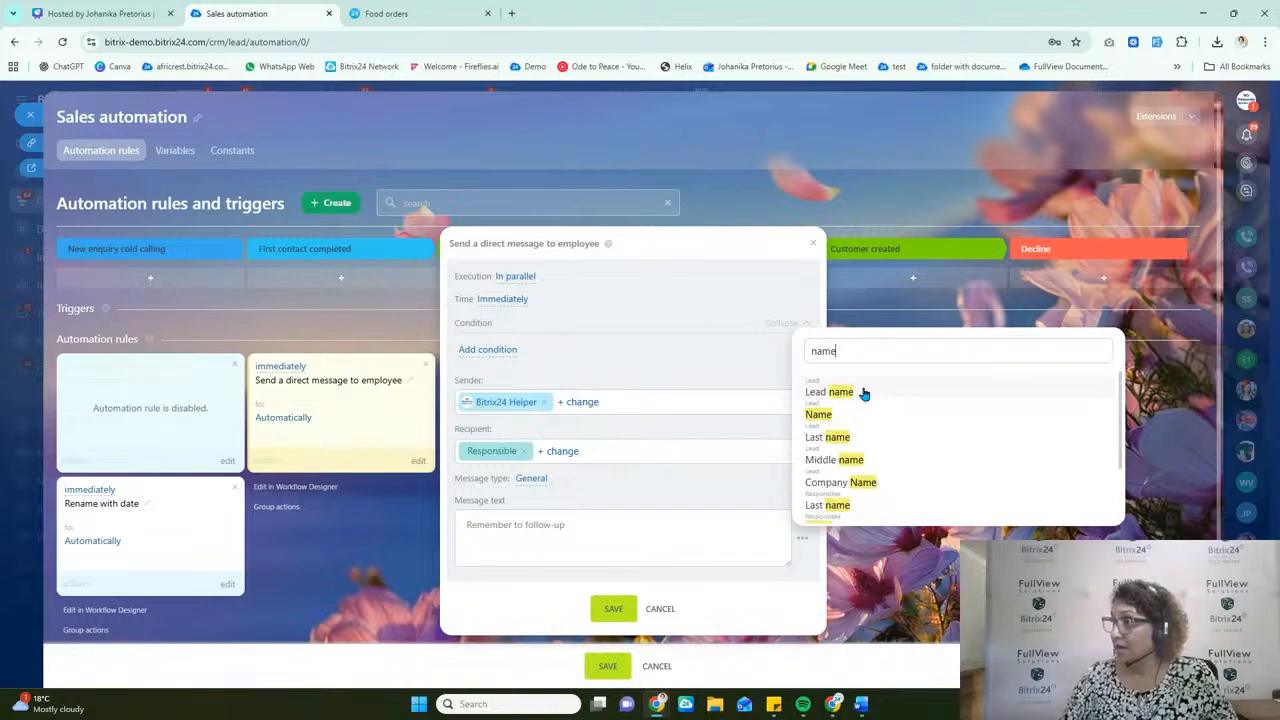
pyautogui.click(864, 392)
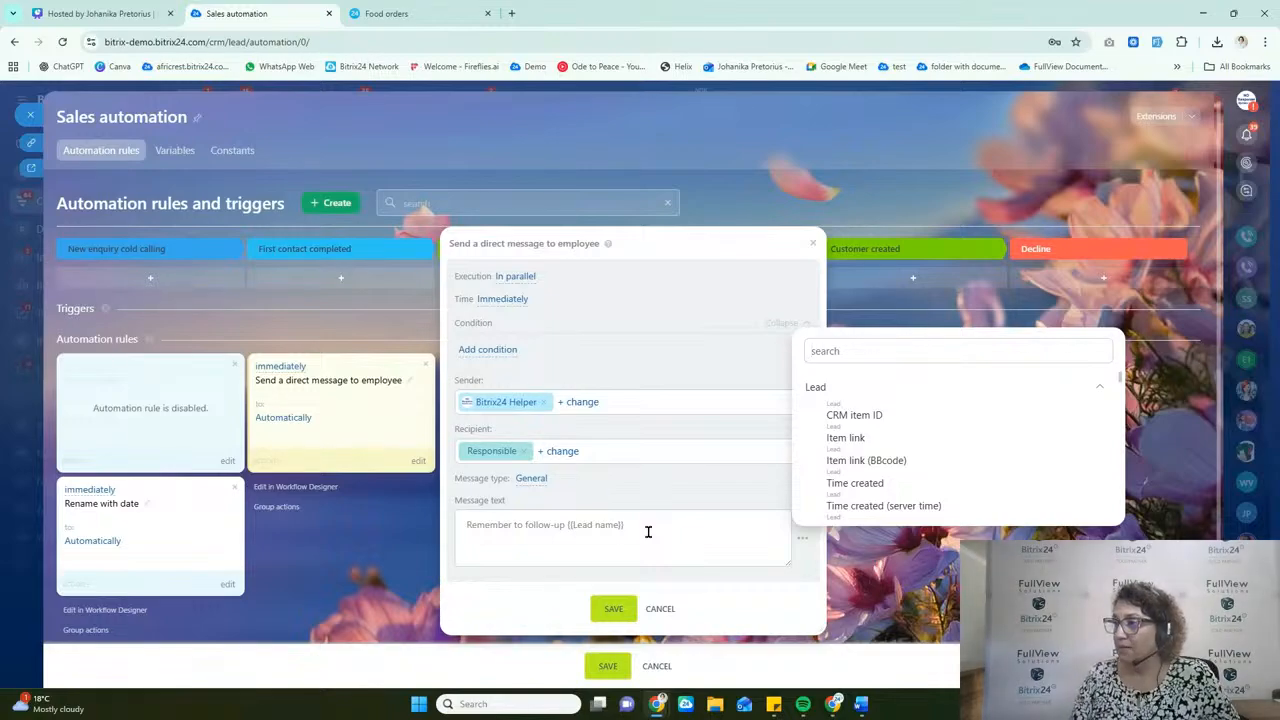
pyautogui.click(648, 532)
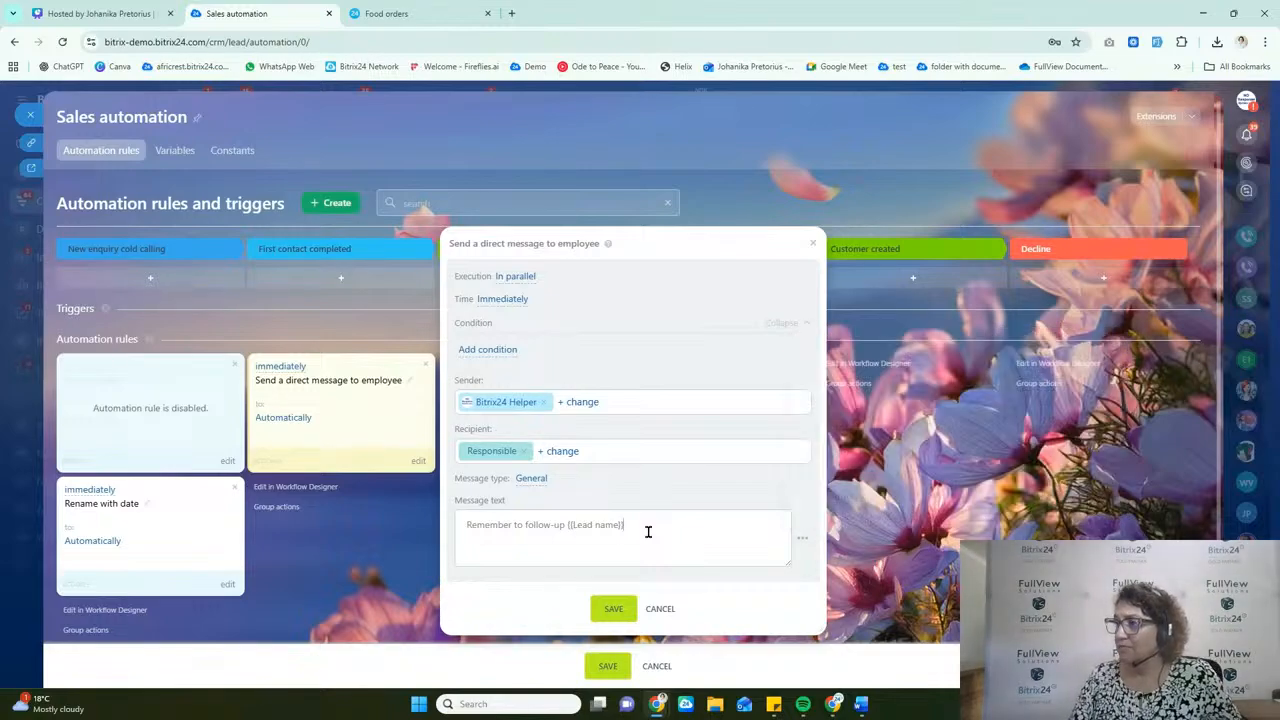
# Step: Schedule the direct message for 10 minutes after the current time, keep its execution in parallel, and save the rule
pyautogui.click(519, 301)
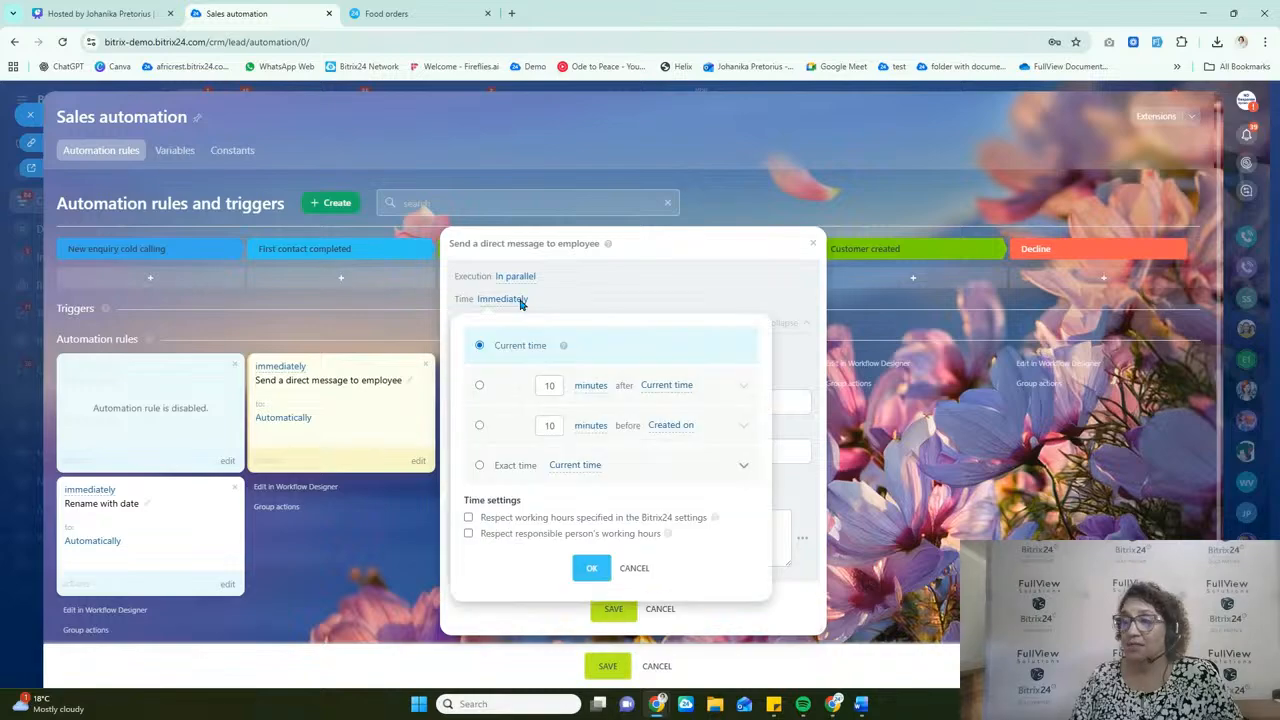
pyautogui.click(480, 387)
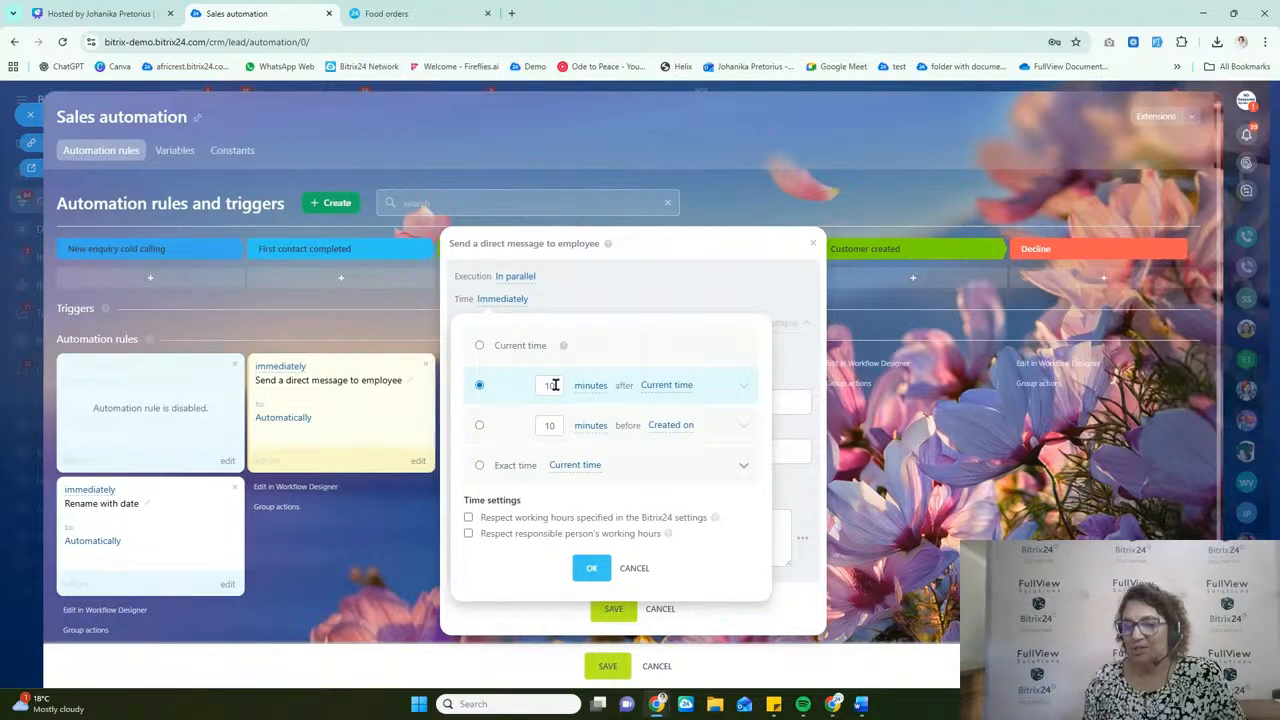
pyautogui.click(591, 567)
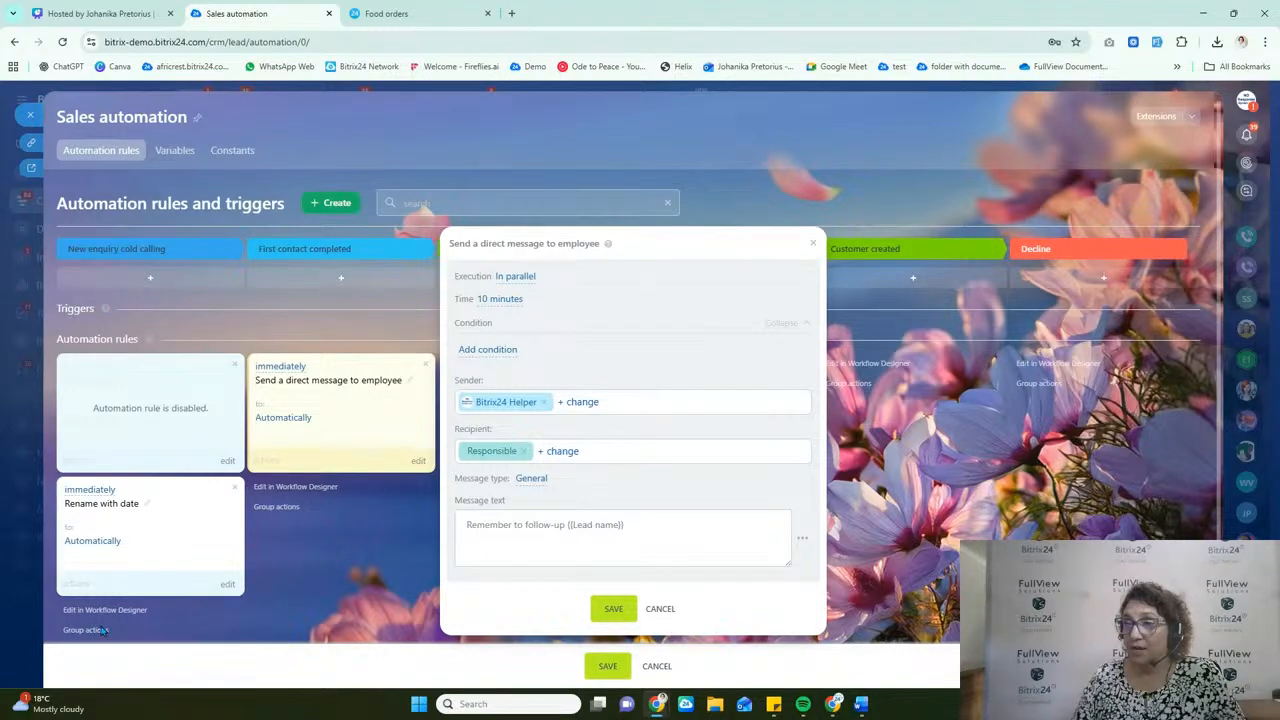
pyautogui.click(517, 278)
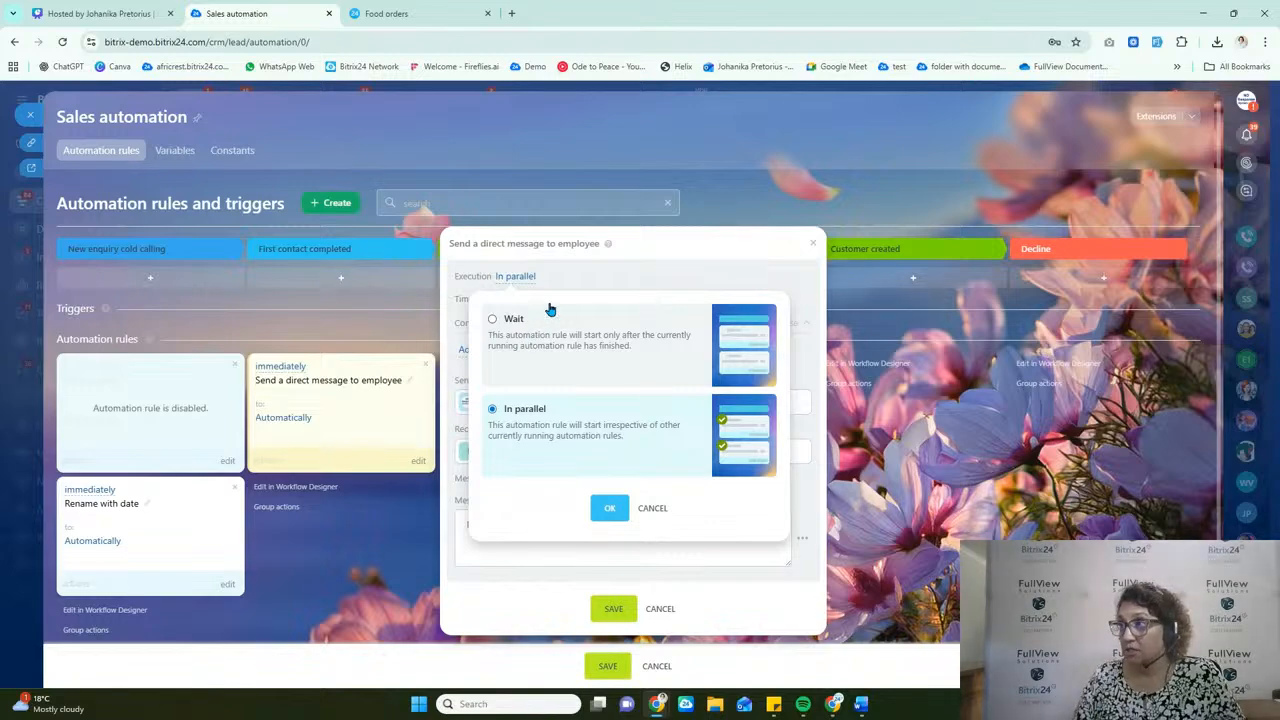
pyautogui.click(656, 267)
pyautogui.click(611, 607)
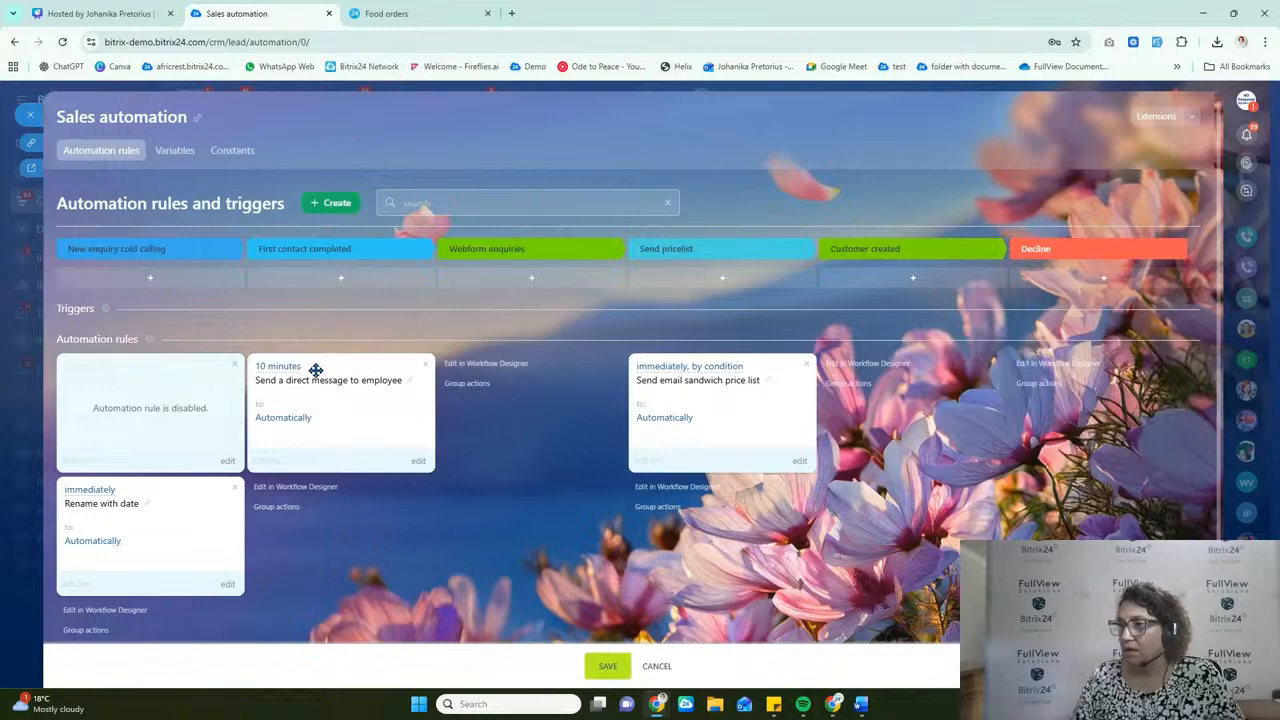
# Step: Rename the direct message rule as "Reminder to employee", save the automation settings and return to the leads board
pyautogui.click(408, 381)
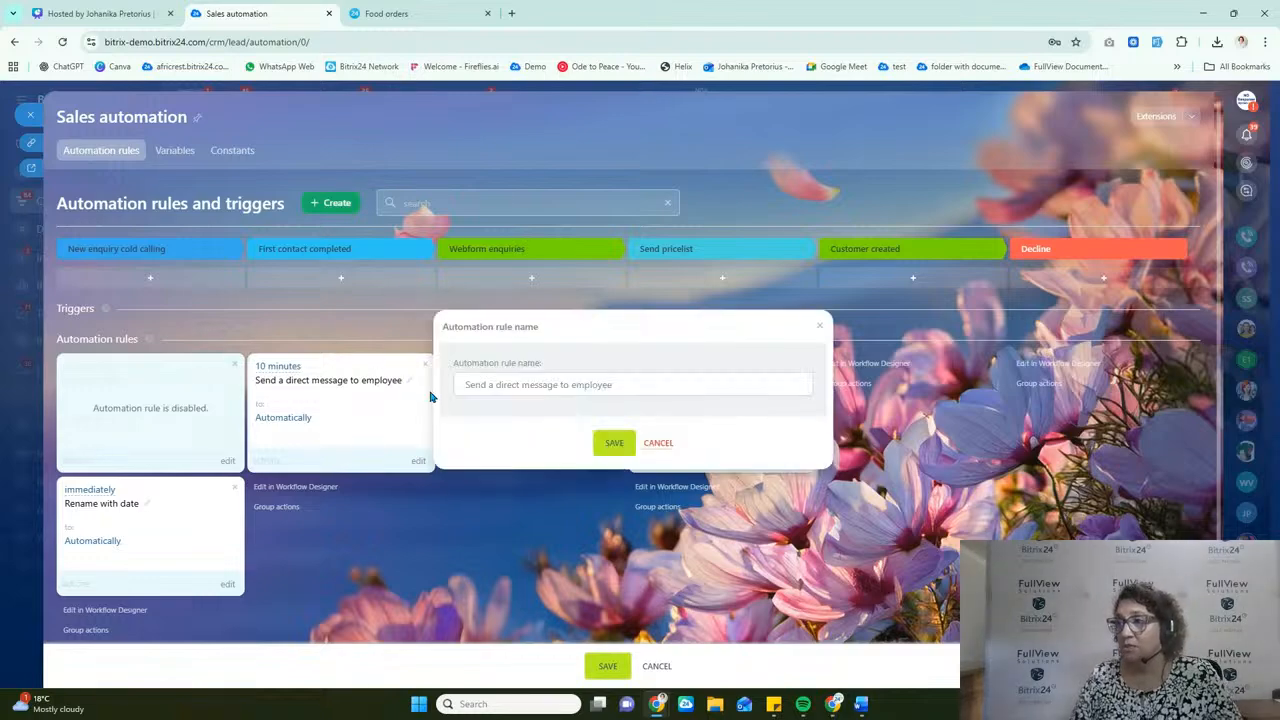
pyautogui.moveTo(630, 388); pyautogui.dragTo(268, 411)
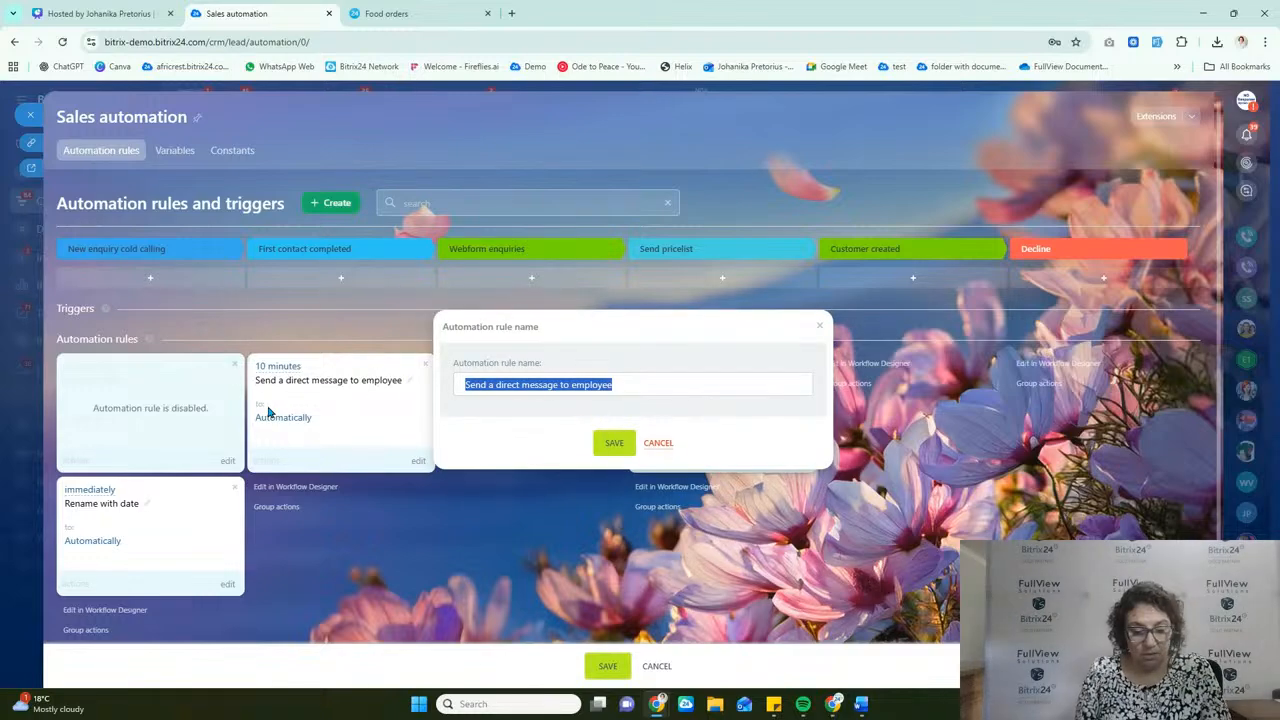
pyautogui.write('Reminder to emplo')
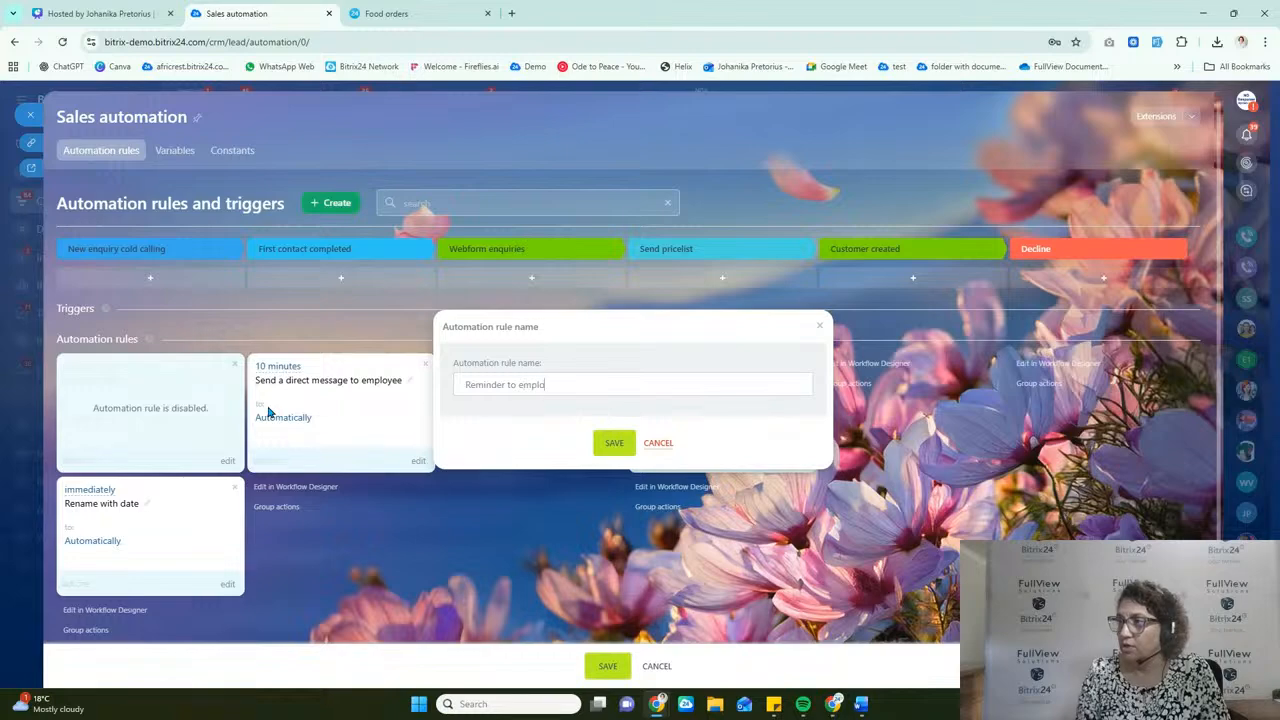
pyautogui.write('yee')
pyautogui.click(614, 443)
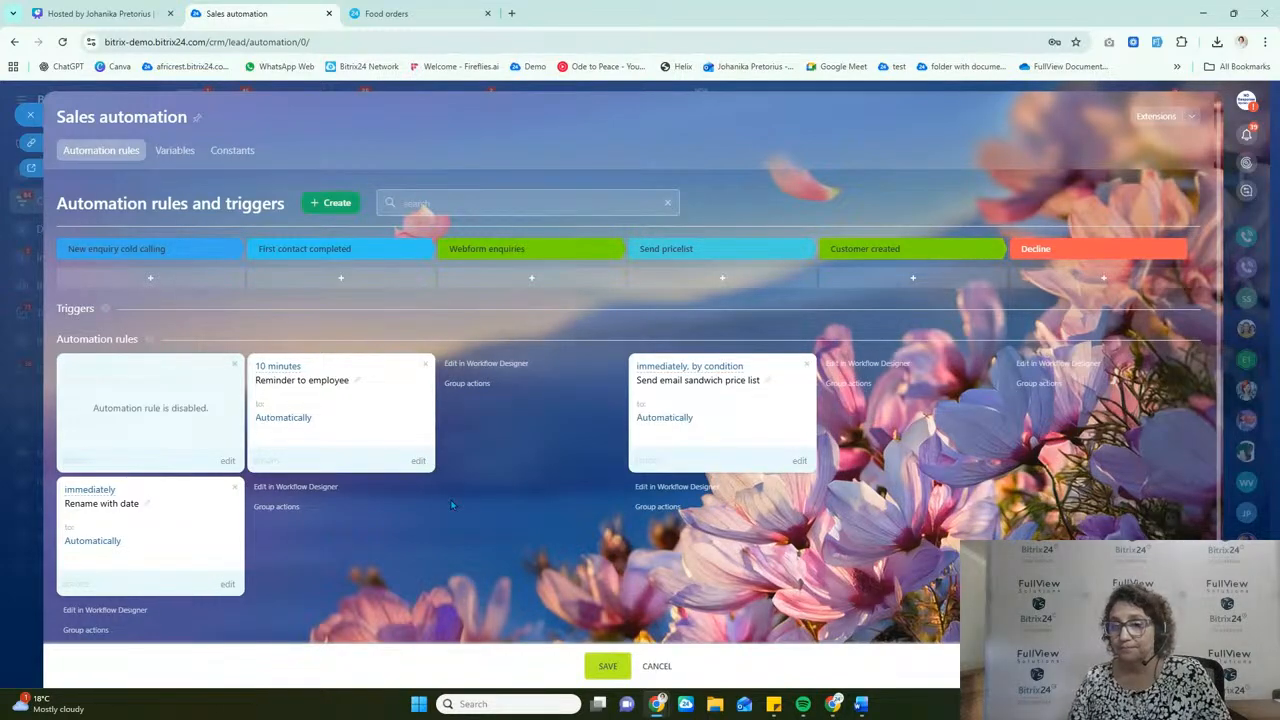
pyautogui.click(603, 666)
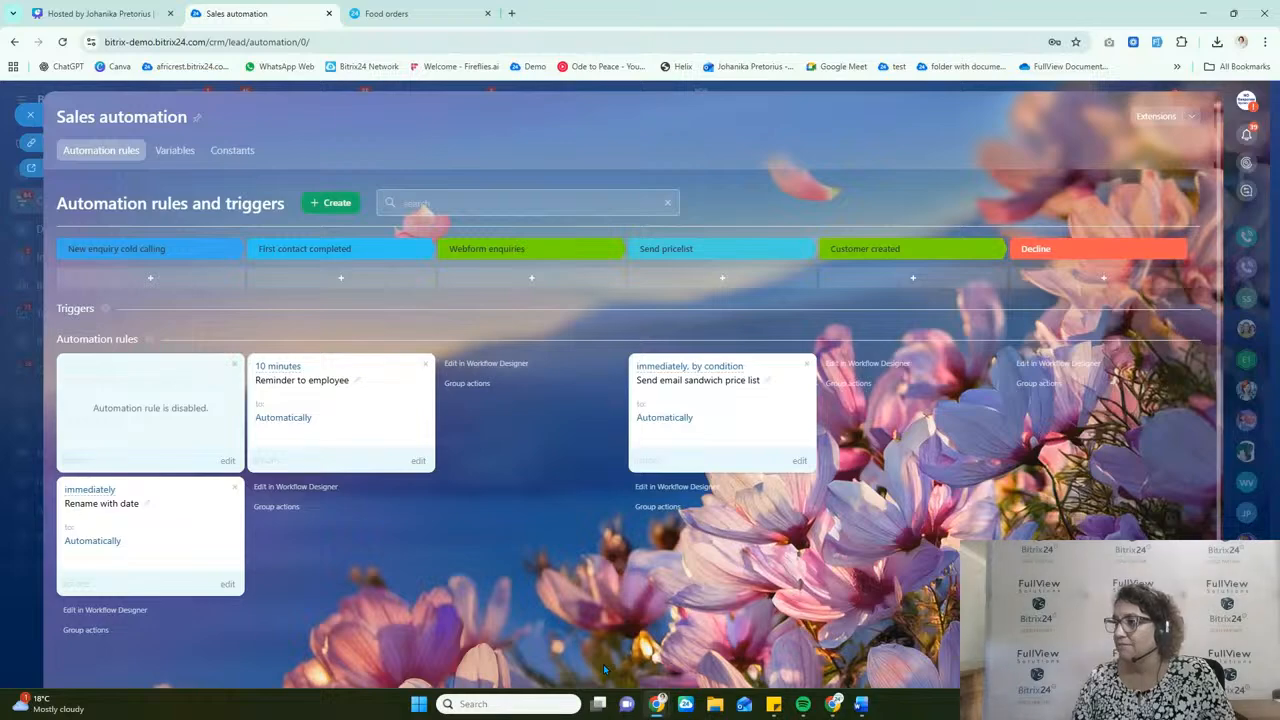
pyautogui.click(24, 121)
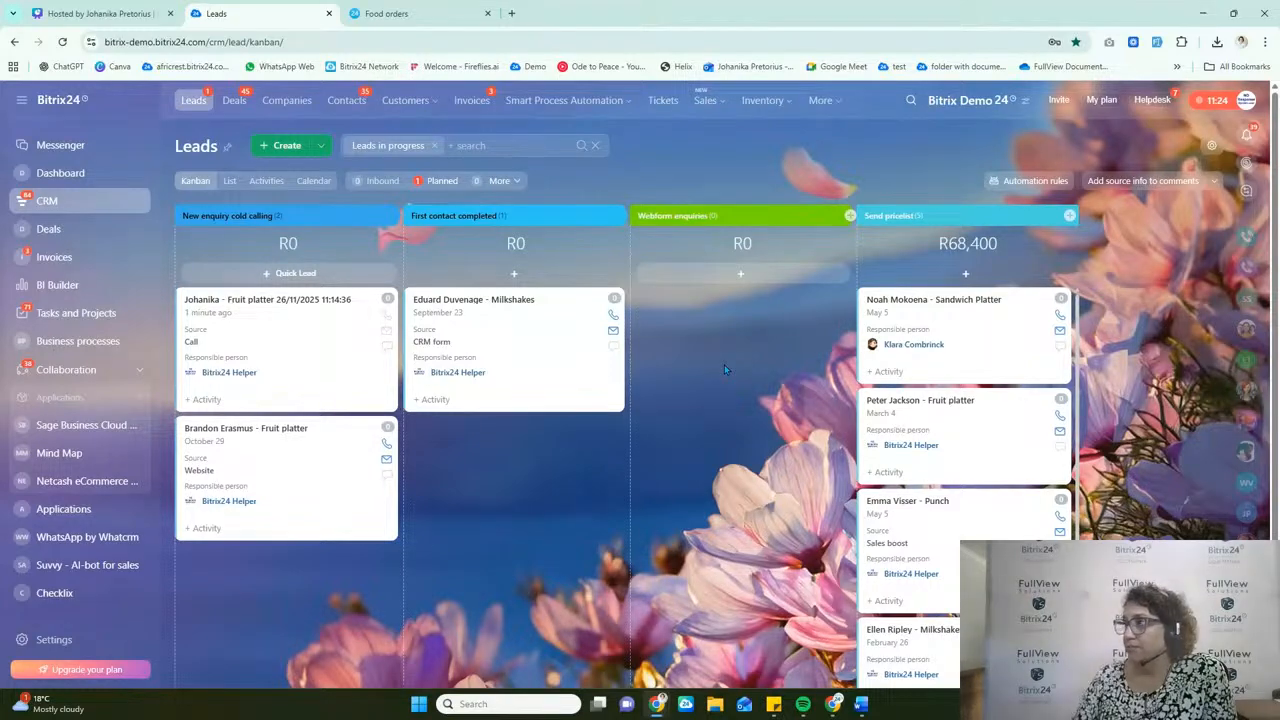
# Step: Reopen the lead automation rules and add a Track CRM form submission trigger to the Webform enquiries stage
pyautogui.click(1021, 183)
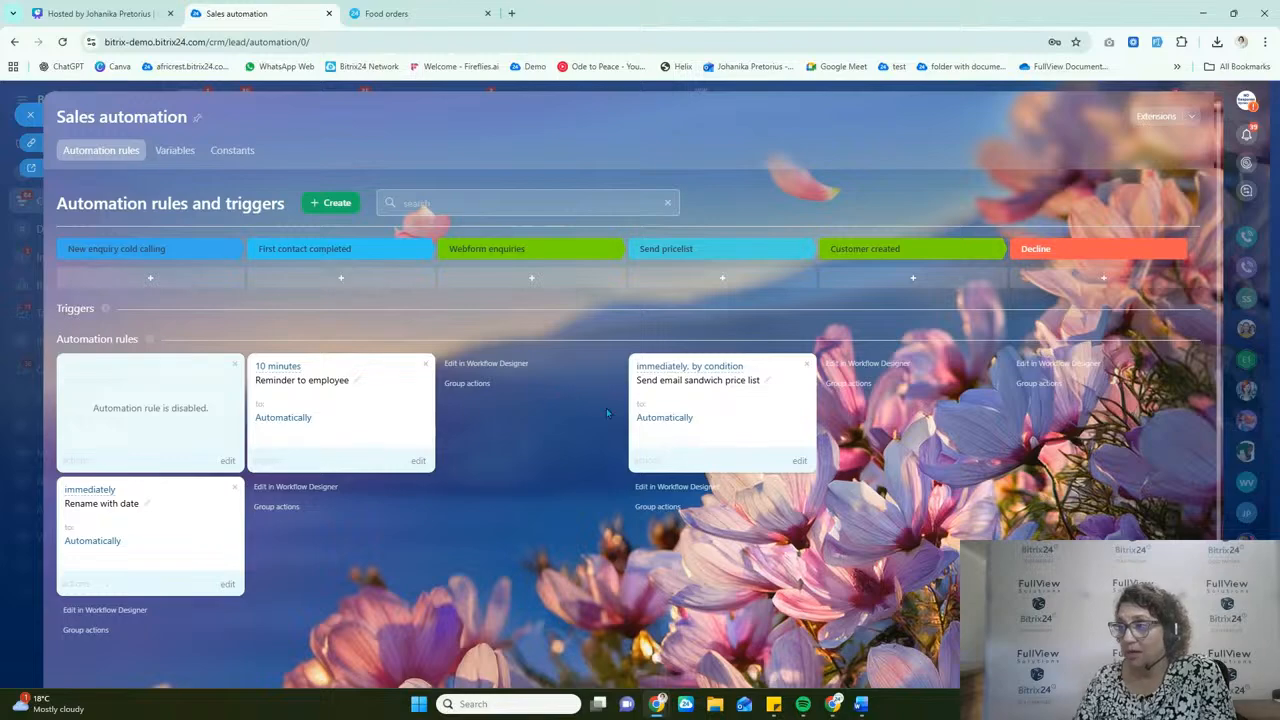
pyautogui.click(537, 278)
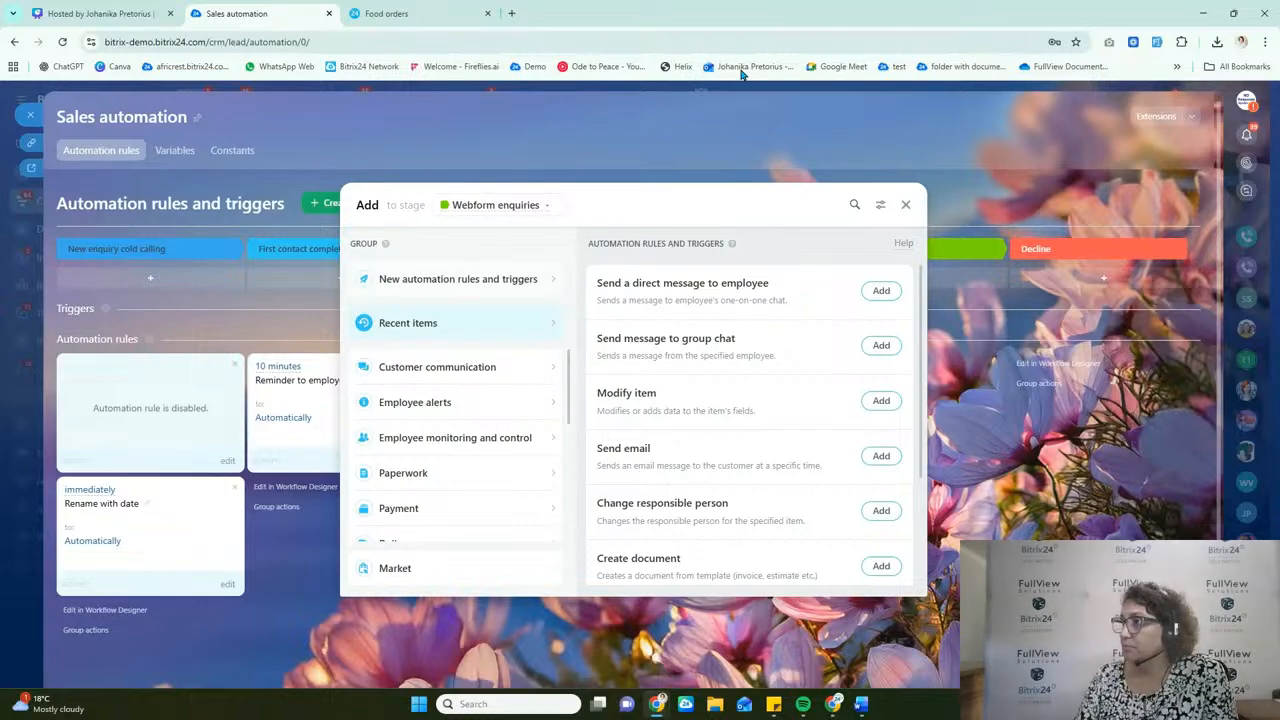
pyautogui.click(879, 205)
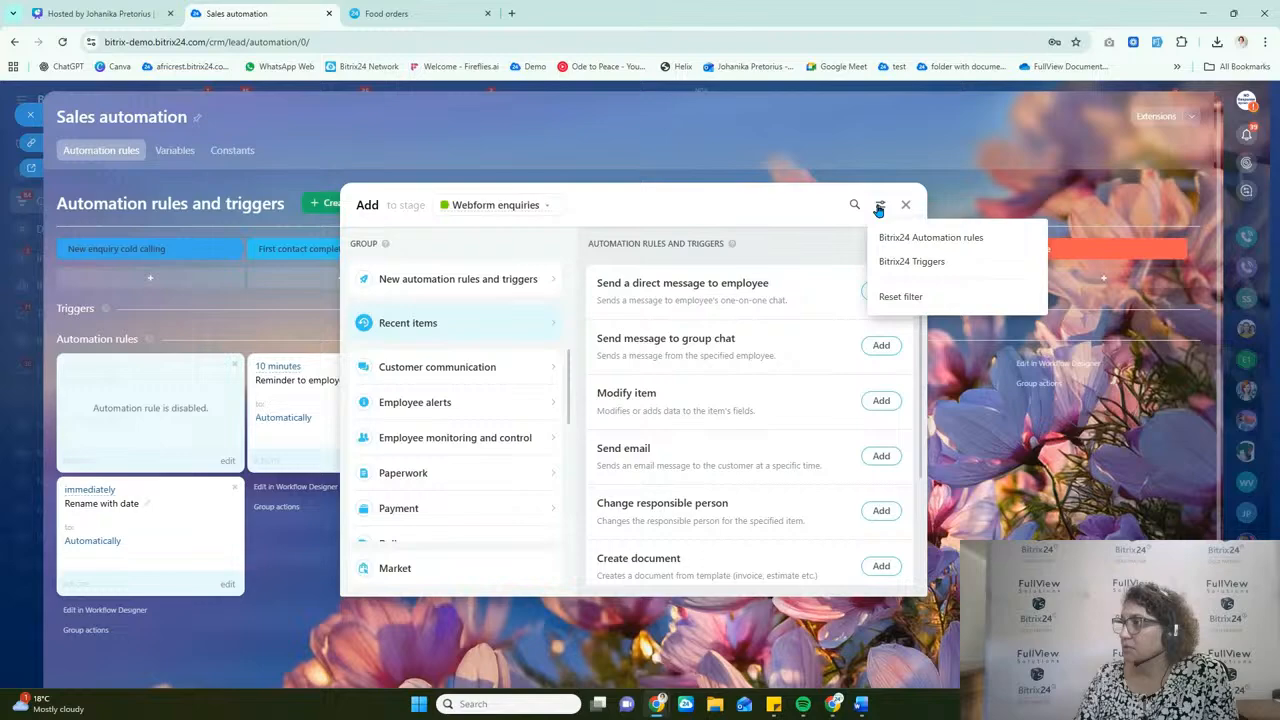
pyautogui.click(921, 262)
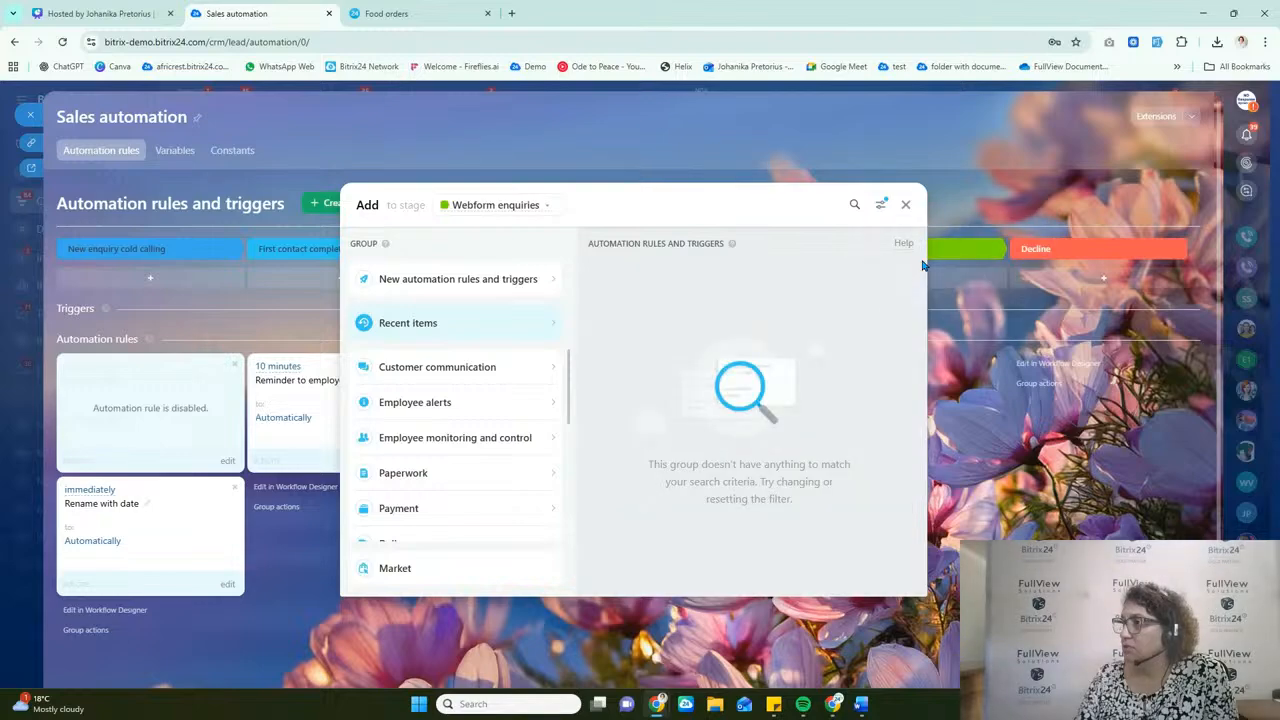
pyautogui.click(853, 206)
pyautogui.write('form')
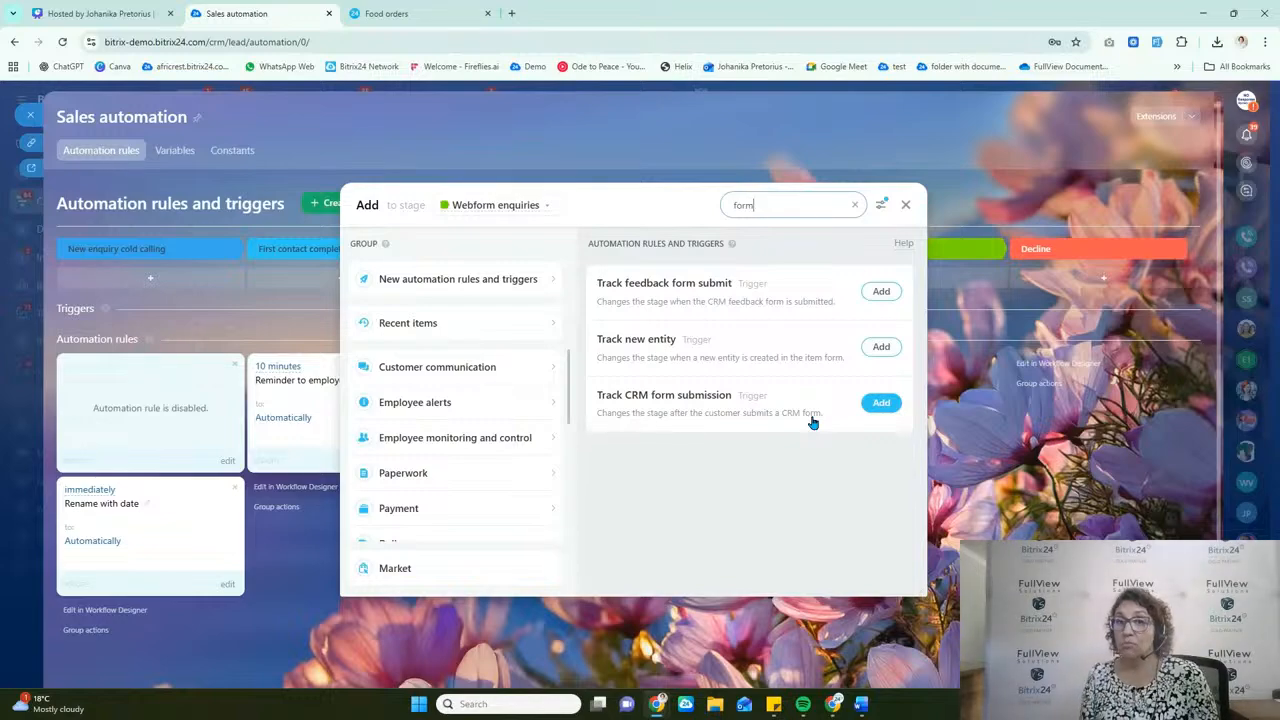
pyautogui.click(879, 402)
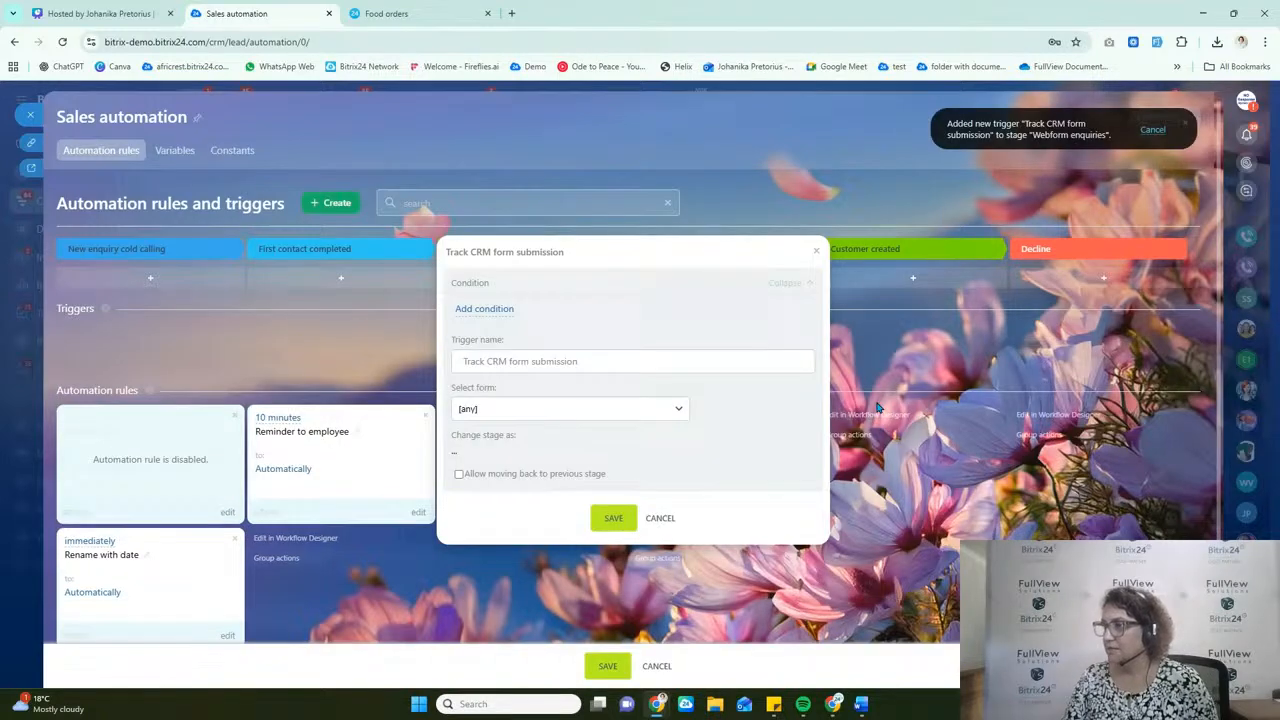
# Step: Select the Food orders form for the submission trigger, and save the trigger and the automation settings
pyautogui.click(501, 416)
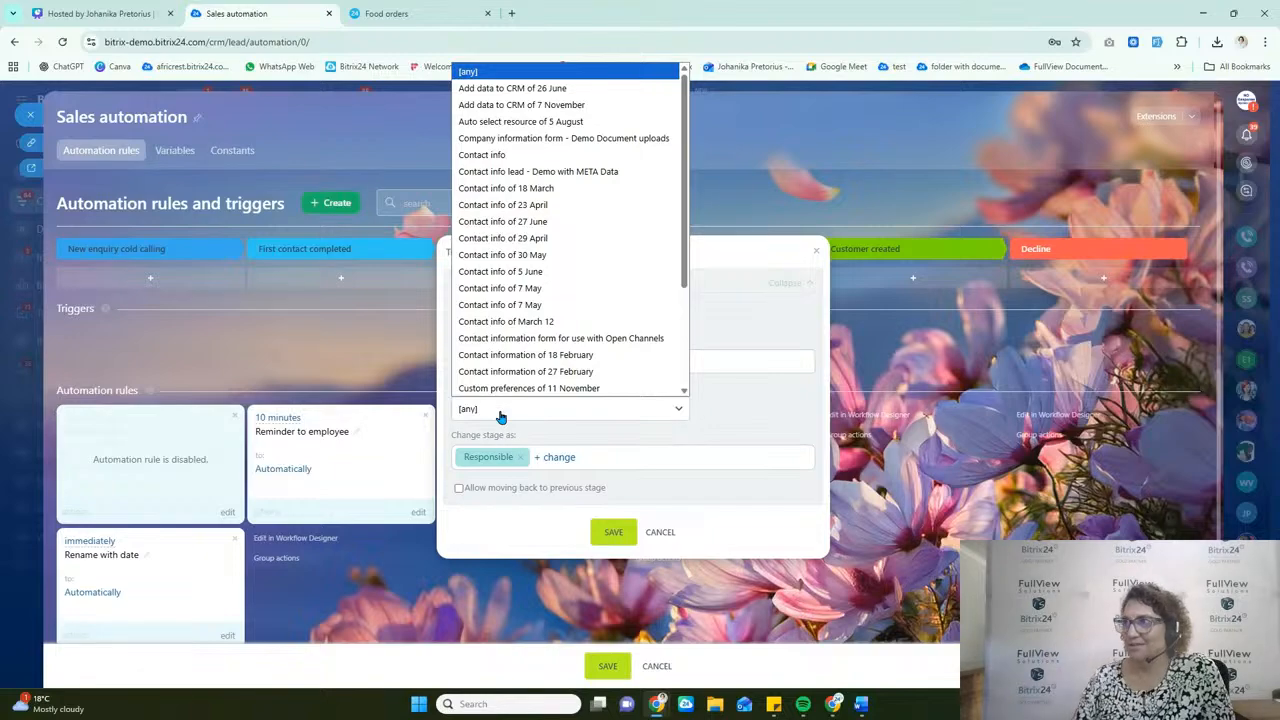
pyautogui.moveTo(680, 170); pyautogui.dragTo(677, 308)
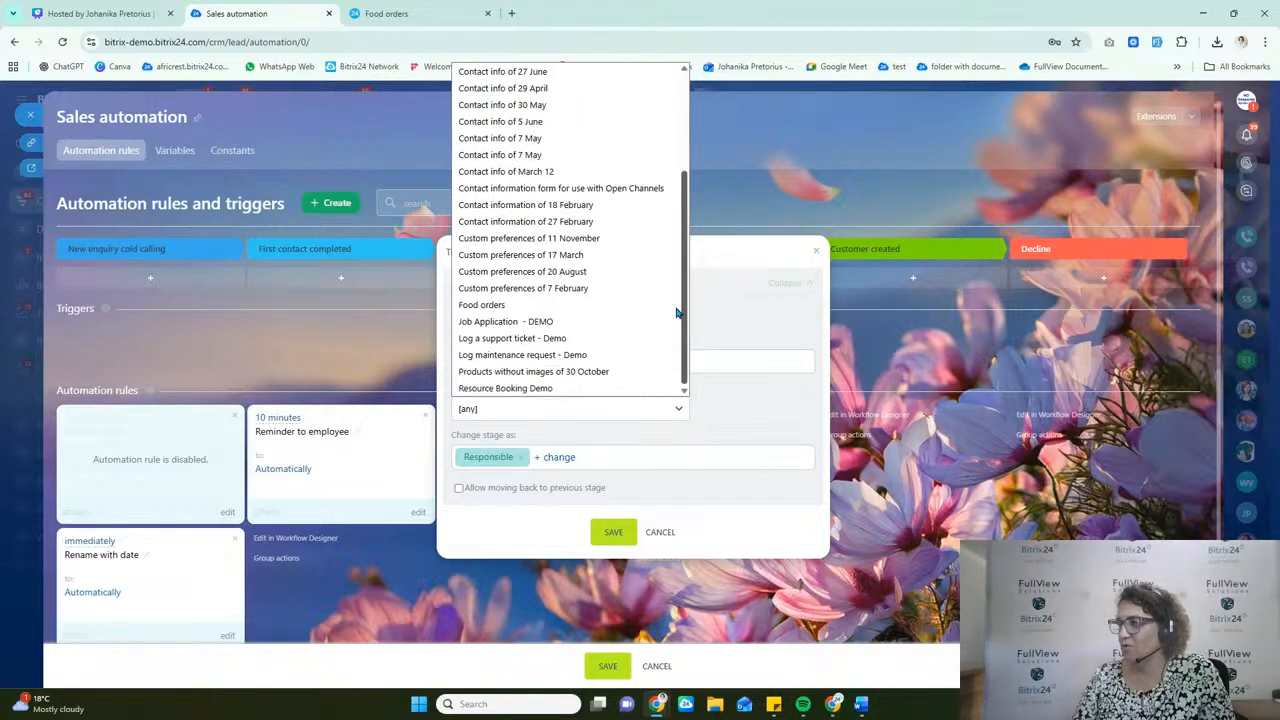
pyautogui.click(484, 305)
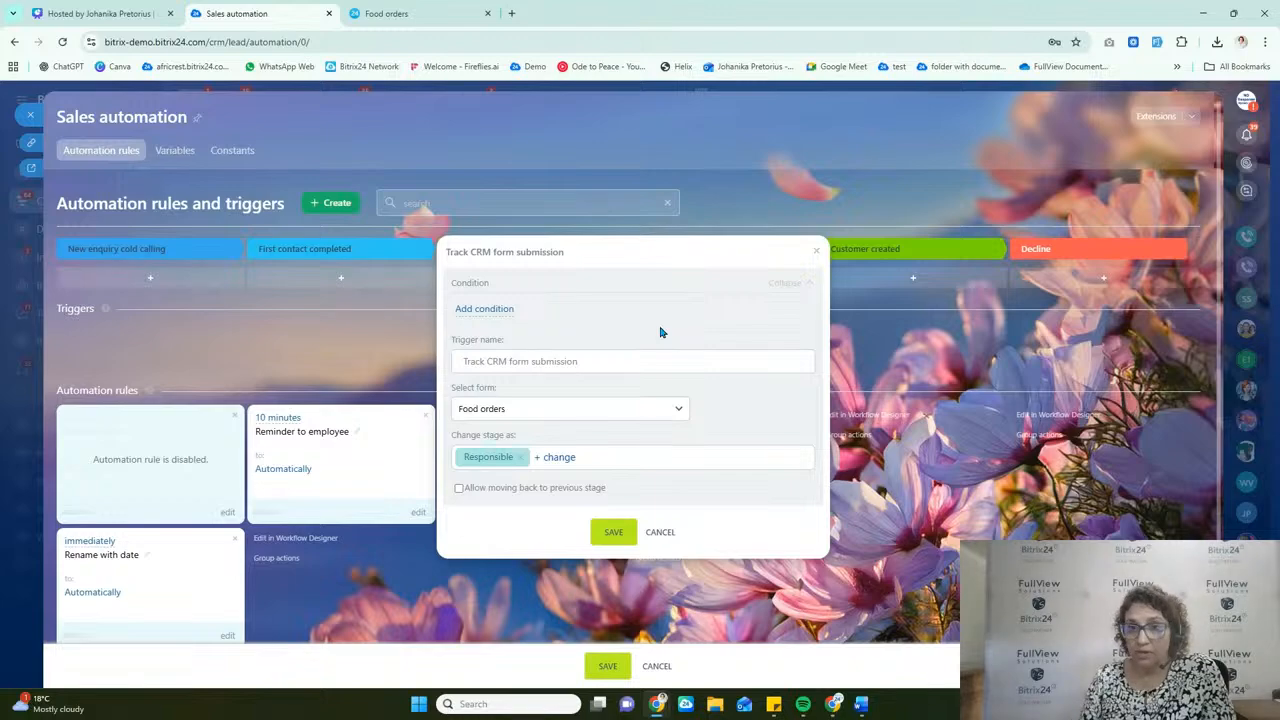
pyautogui.click(613, 533)
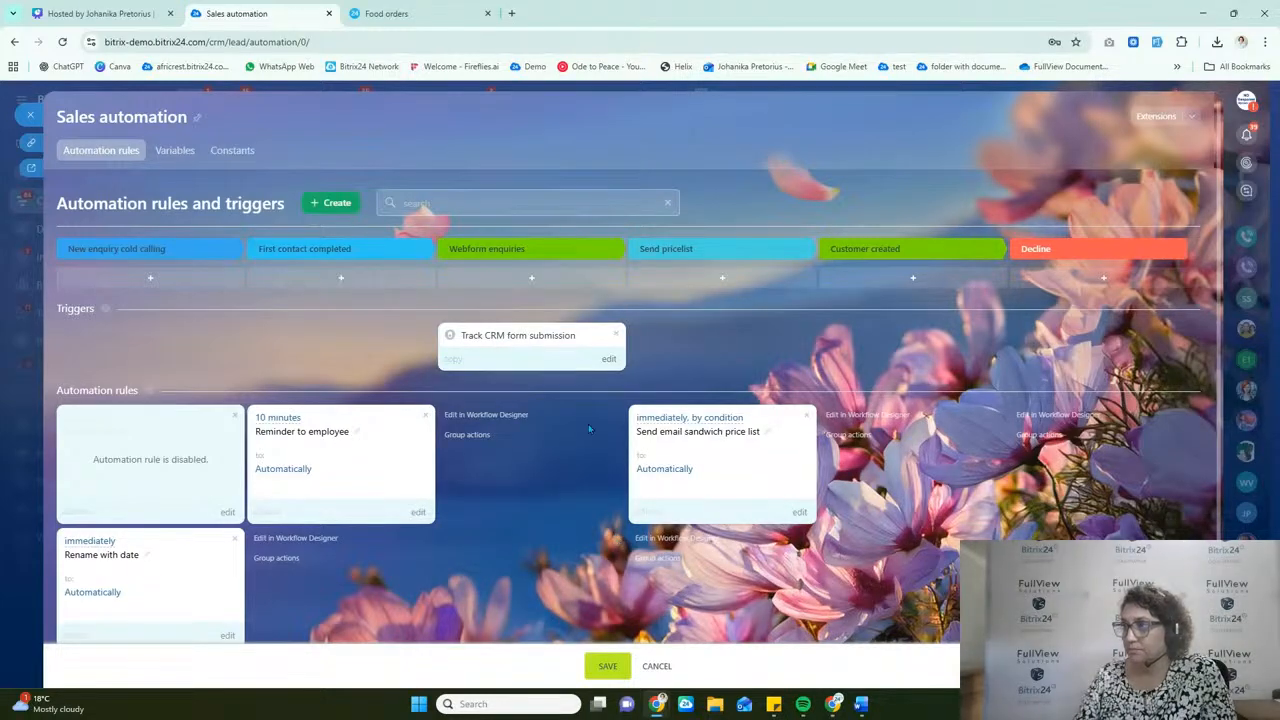
pyautogui.click(606, 667)
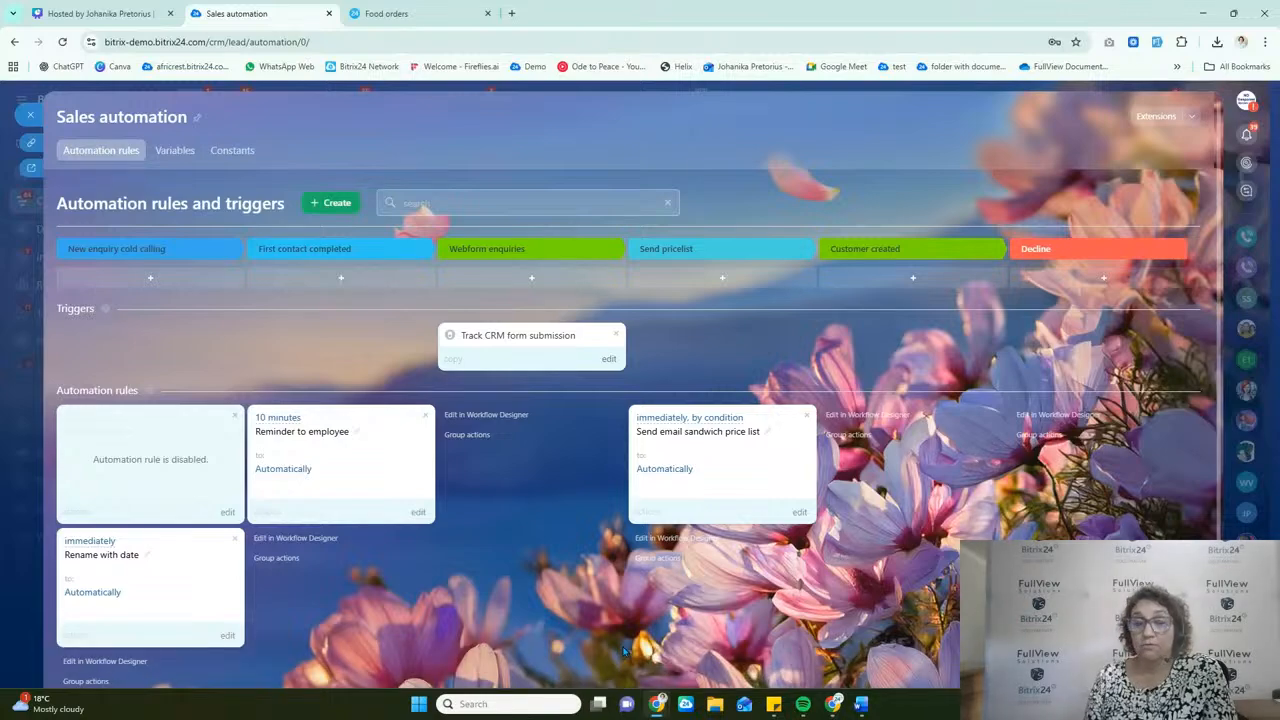
# Step: Switch to the Food orders form and fill in the first name, last name, phone and e-mail with a saved contact profile
pyautogui.click(423, 13)
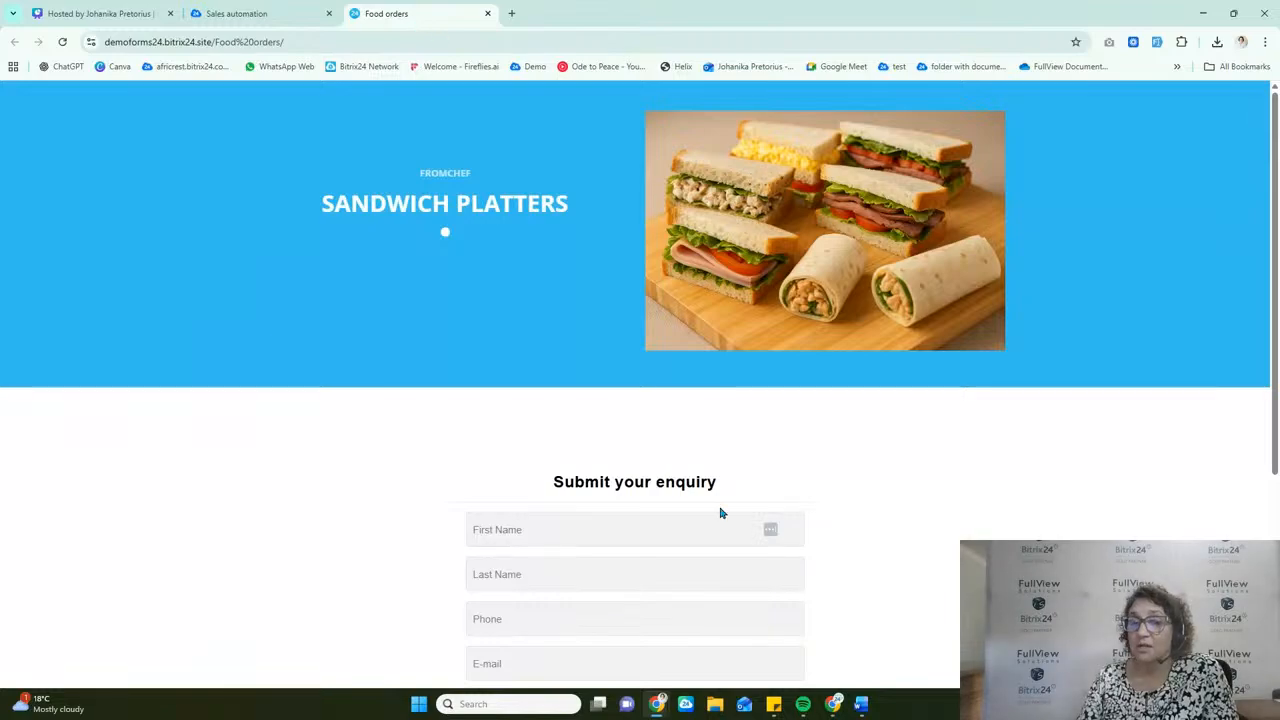
pyautogui.scroll(-1, 940, 488)
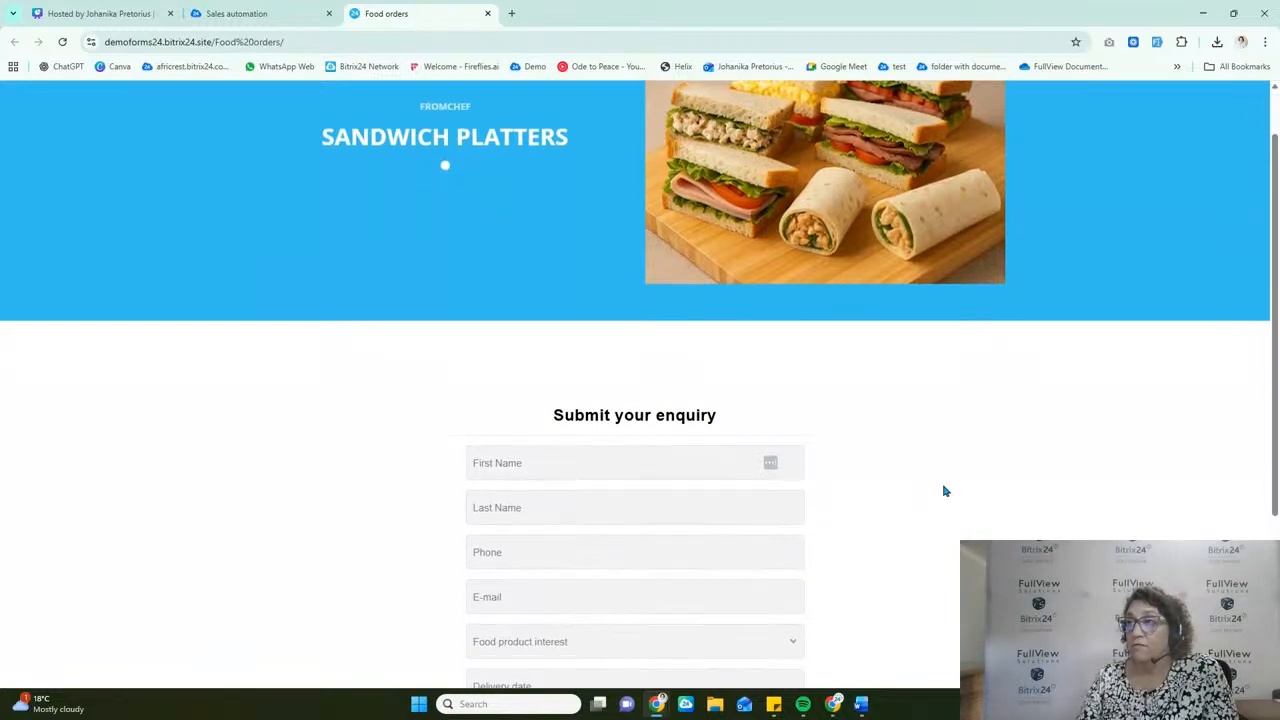
pyautogui.click(600, 472)
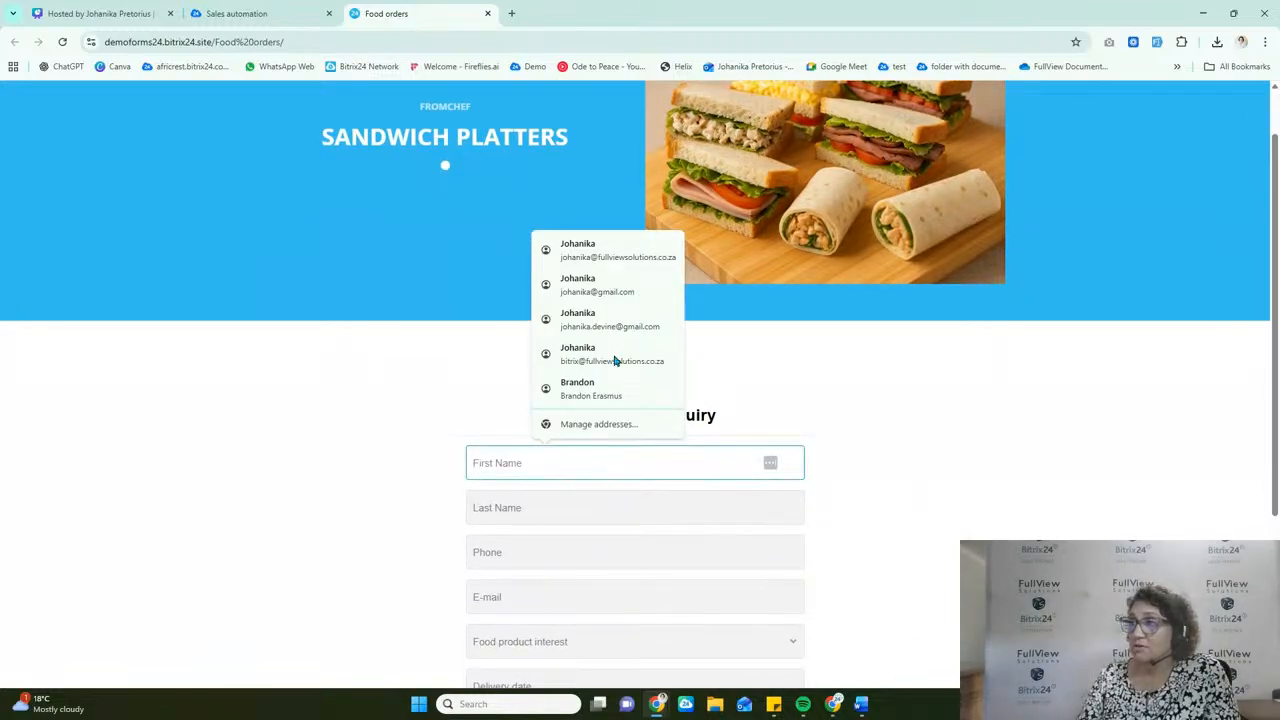
pyautogui.click(631, 258)
pyautogui.scroll(-3, 720, 495)
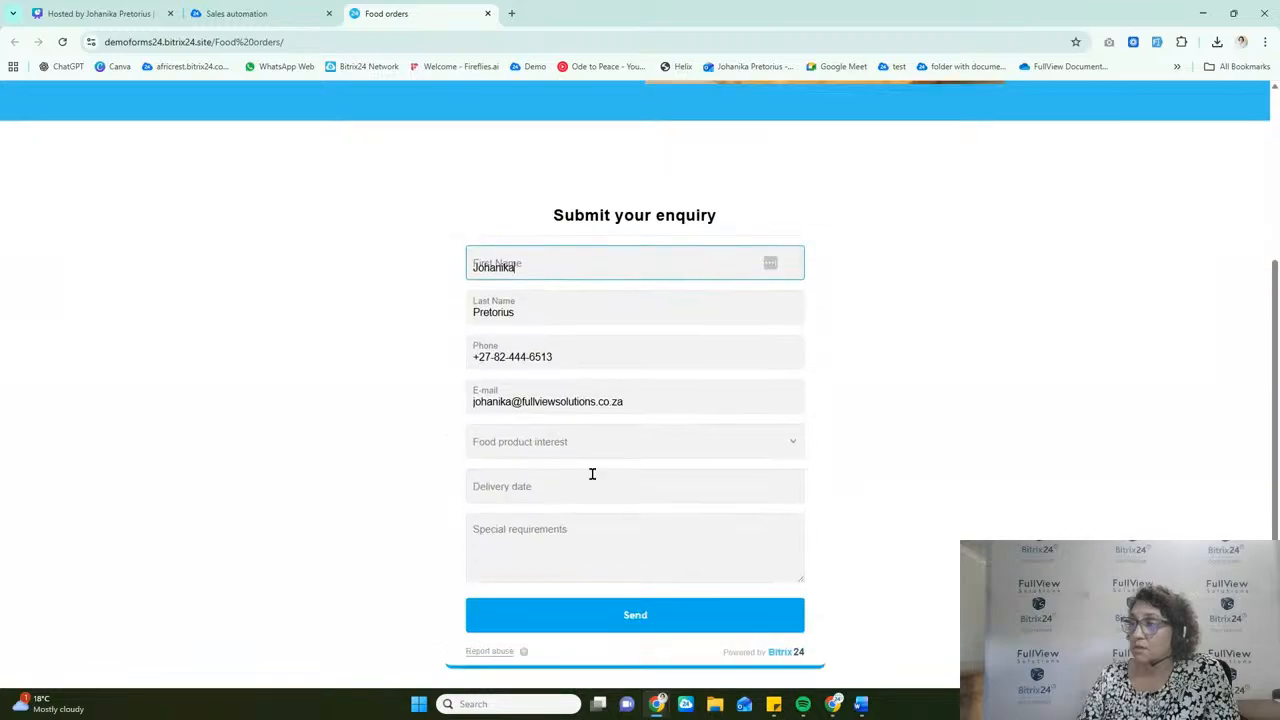
# Step: Set the product interest to Punch, delivery date to 28/11/2025 and special requirements to "No mint", and submit the enquiry
pyautogui.click(540, 451)
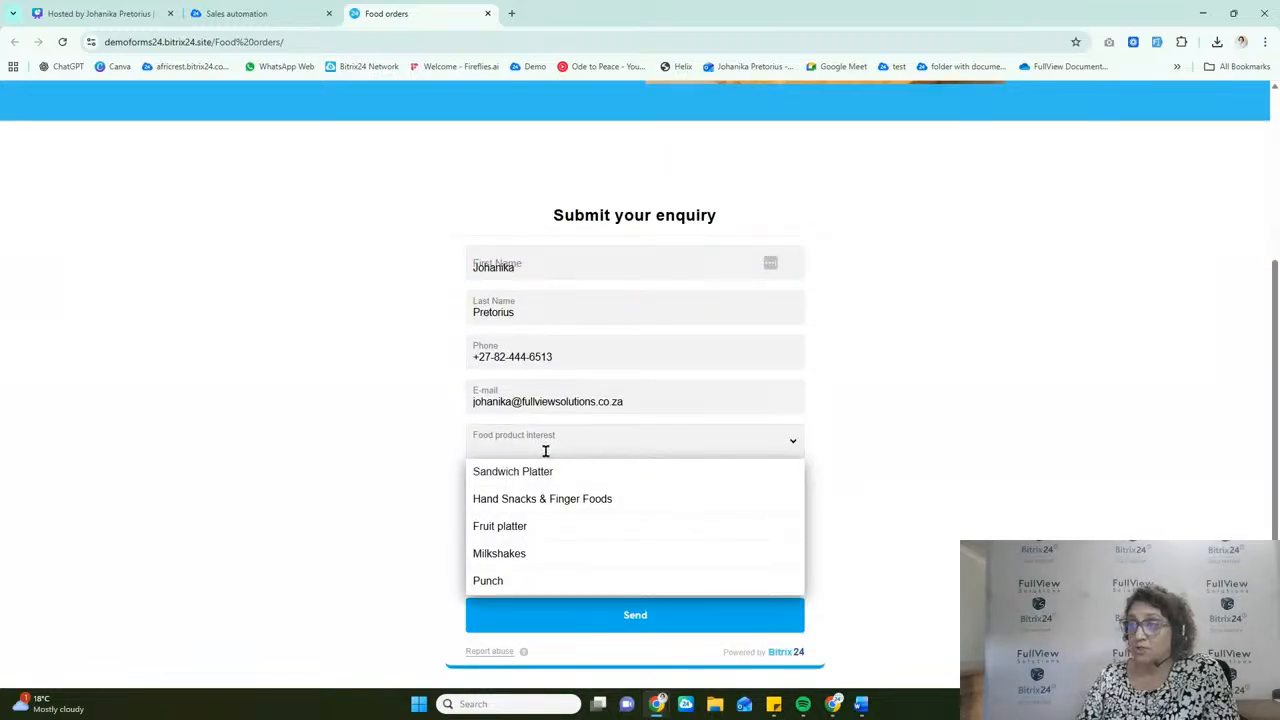
pyautogui.click(510, 581)
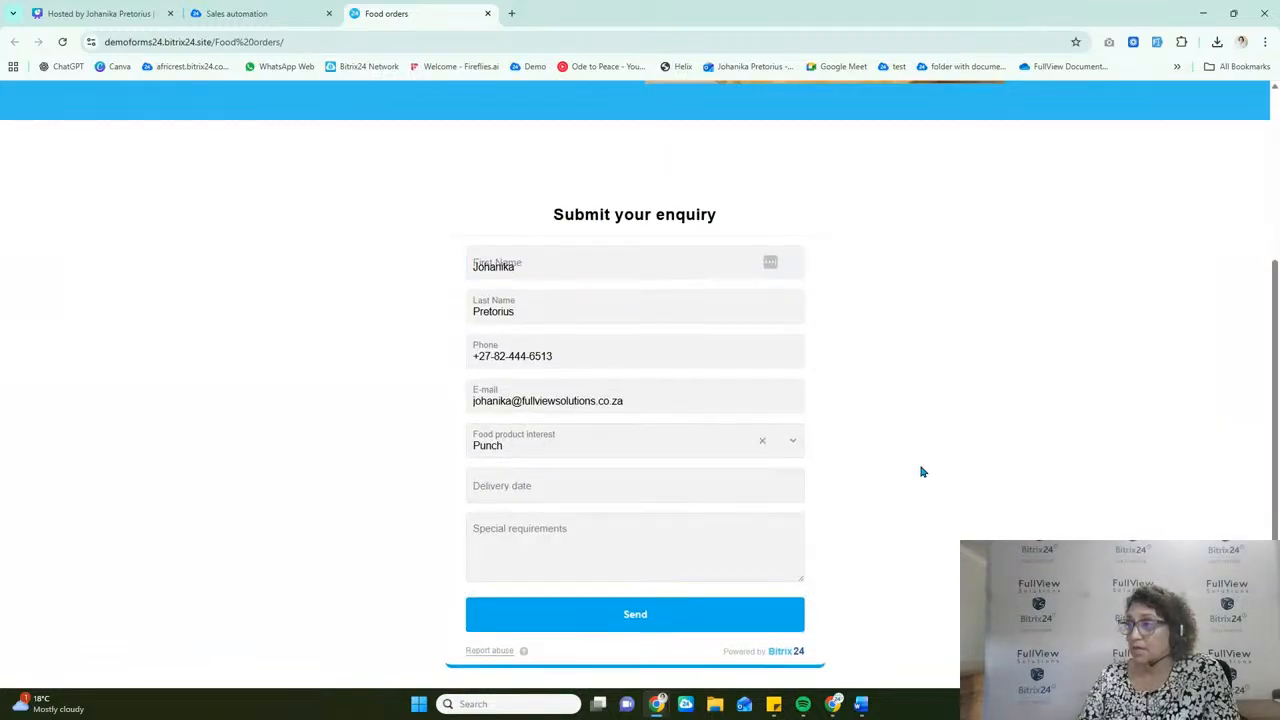
pyautogui.scroll(-1, 900, 470)
pyautogui.click(617, 432)
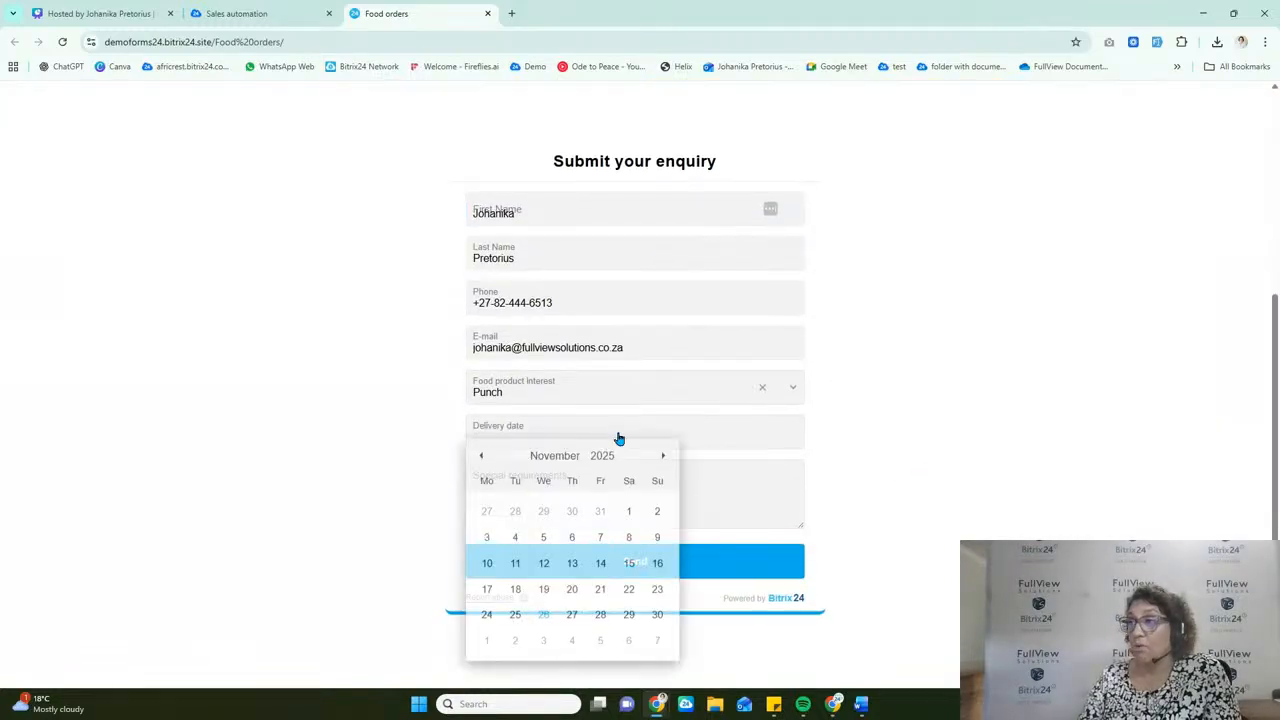
pyautogui.click(600, 618)
pyautogui.click(662, 474)
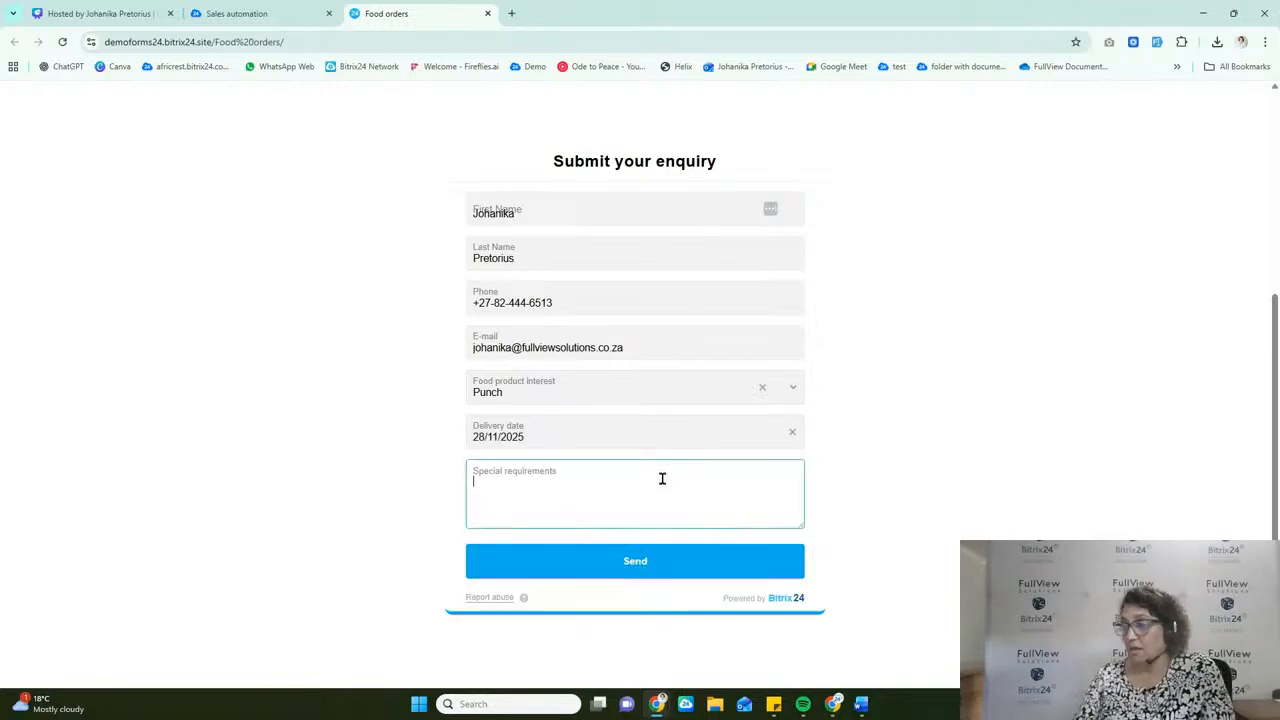
pyautogui.write('No ')
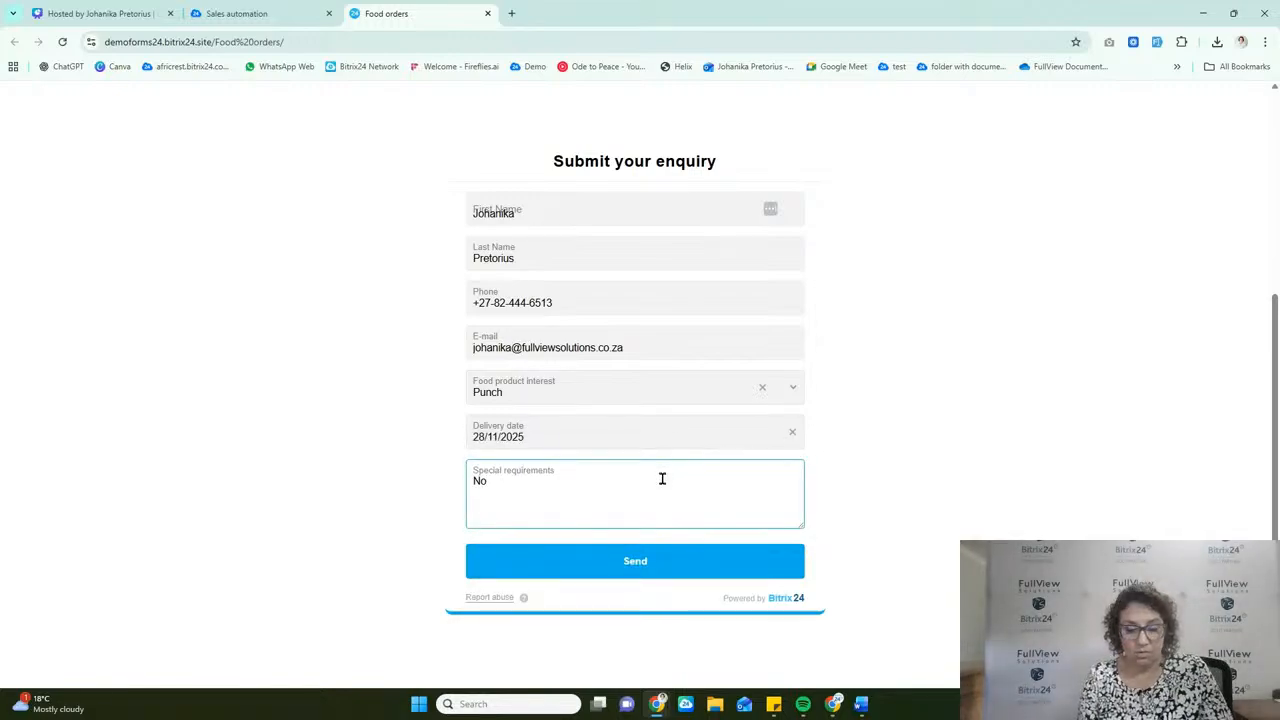
pyautogui.write('mint')
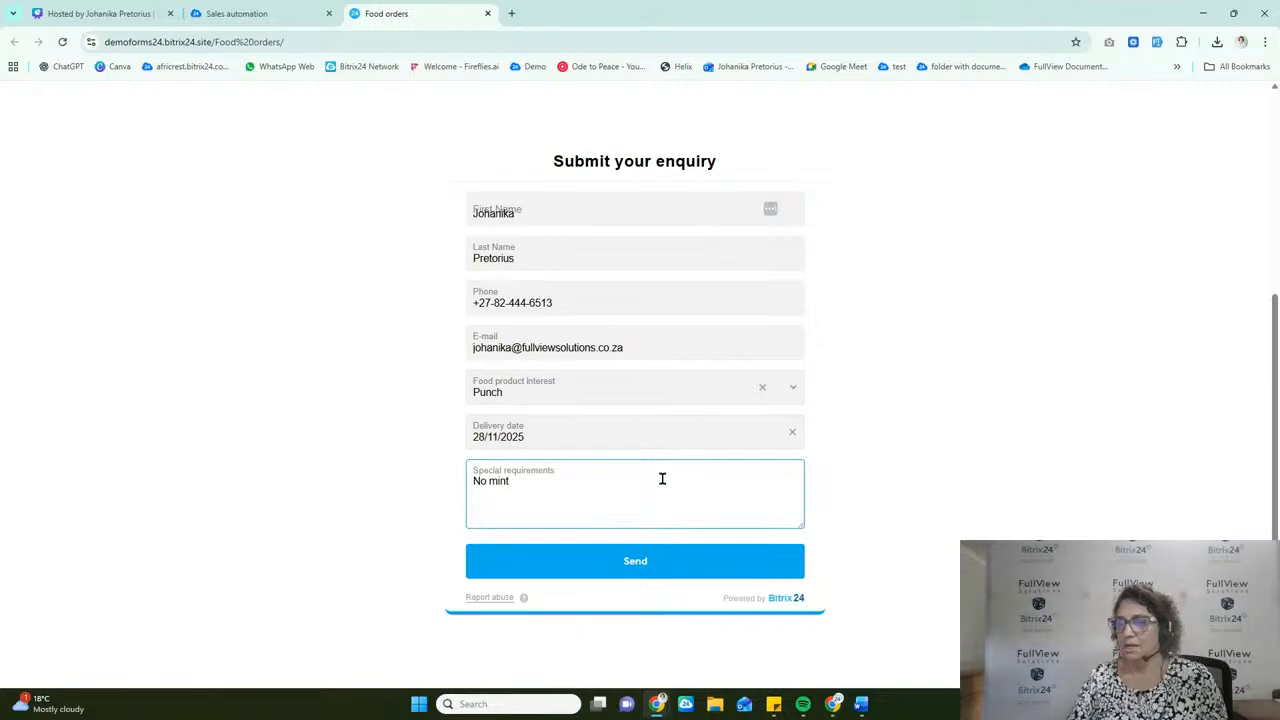
pyautogui.click(645, 566)
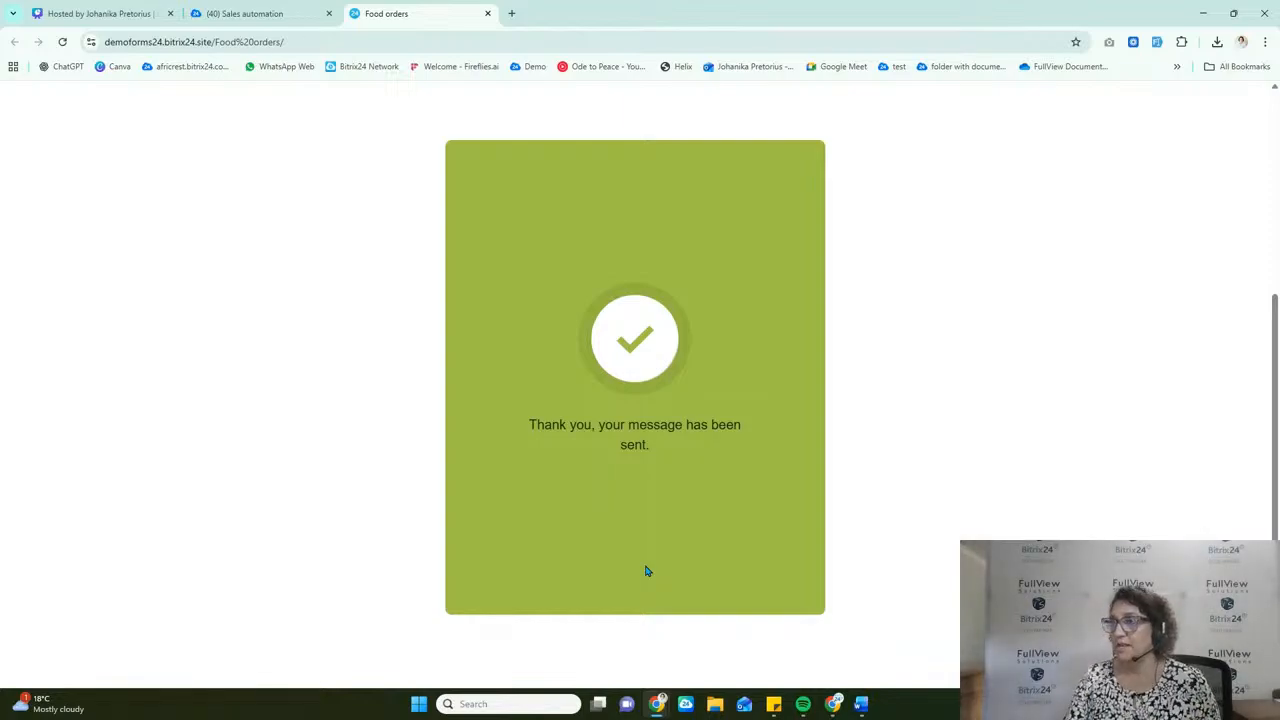
# Step: Return to the leads board, reload it and remove the Leads in progress filter to show leads in all stages
pyautogui.click(266, 14)
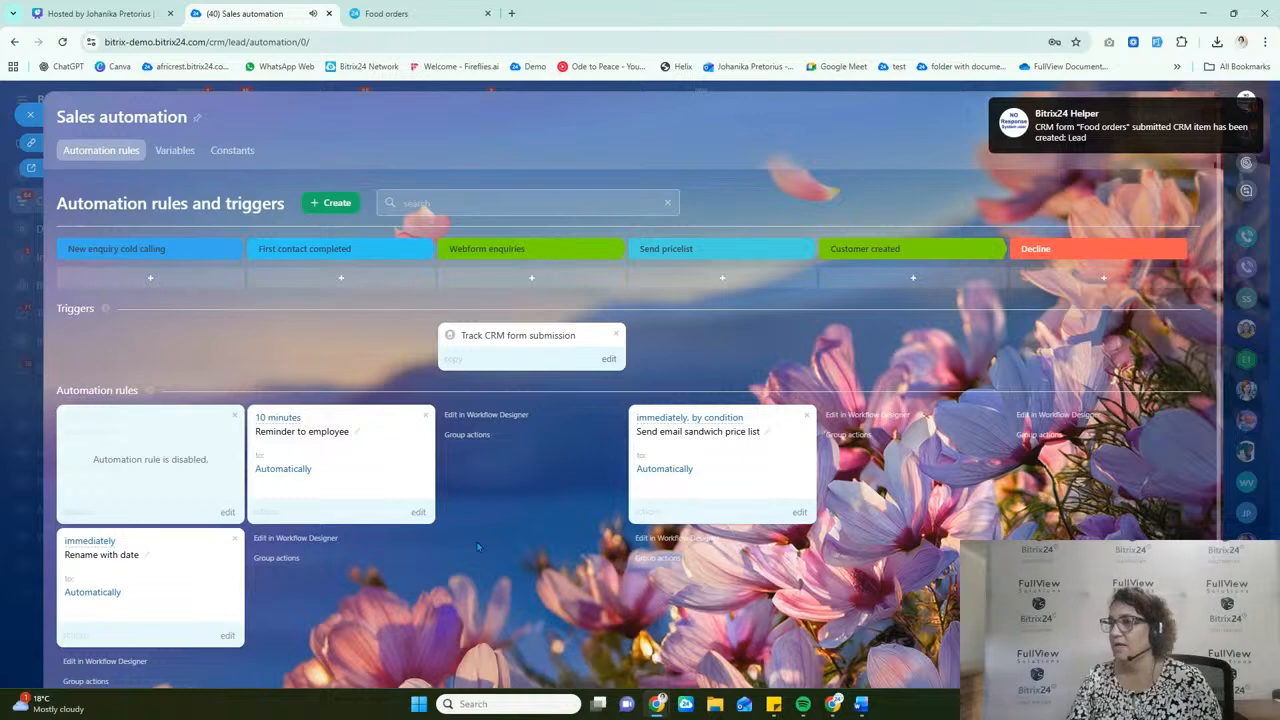
pyautogui.click(30, 117)
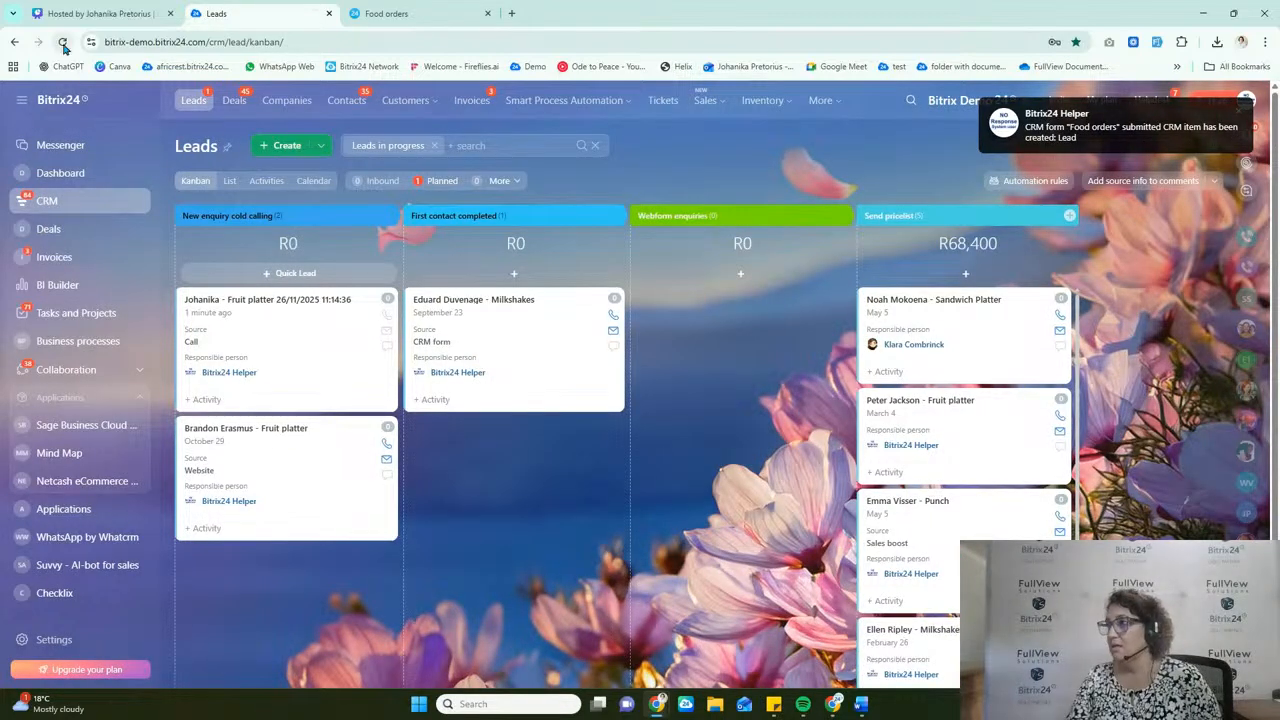
pyautogui.click(62, 42)
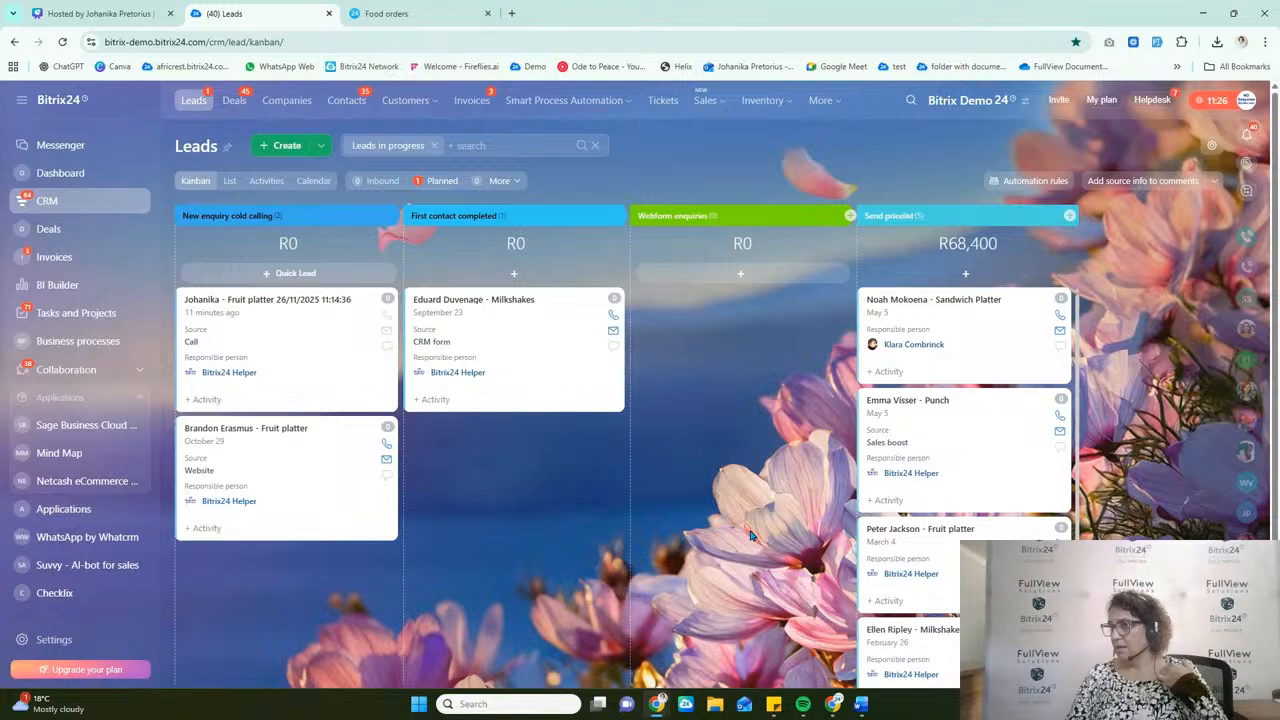
pyautogui.click(435, 145)
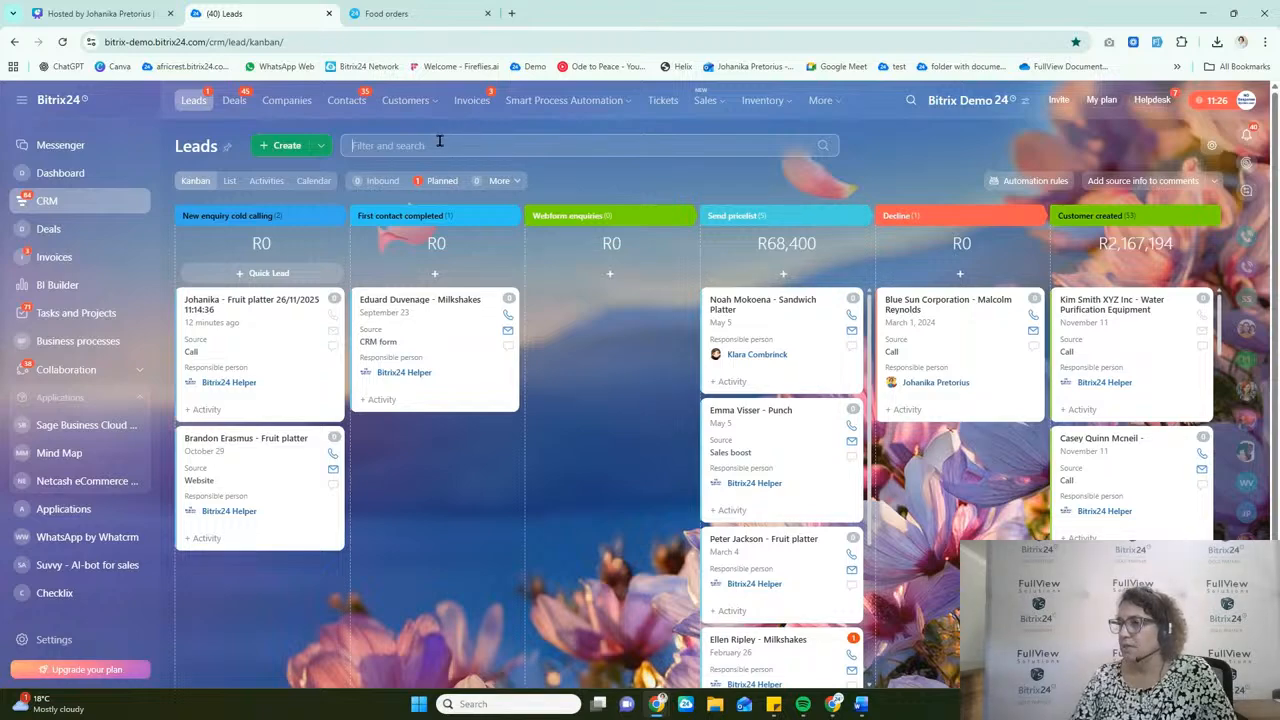
pyautogui.click(439, 142)
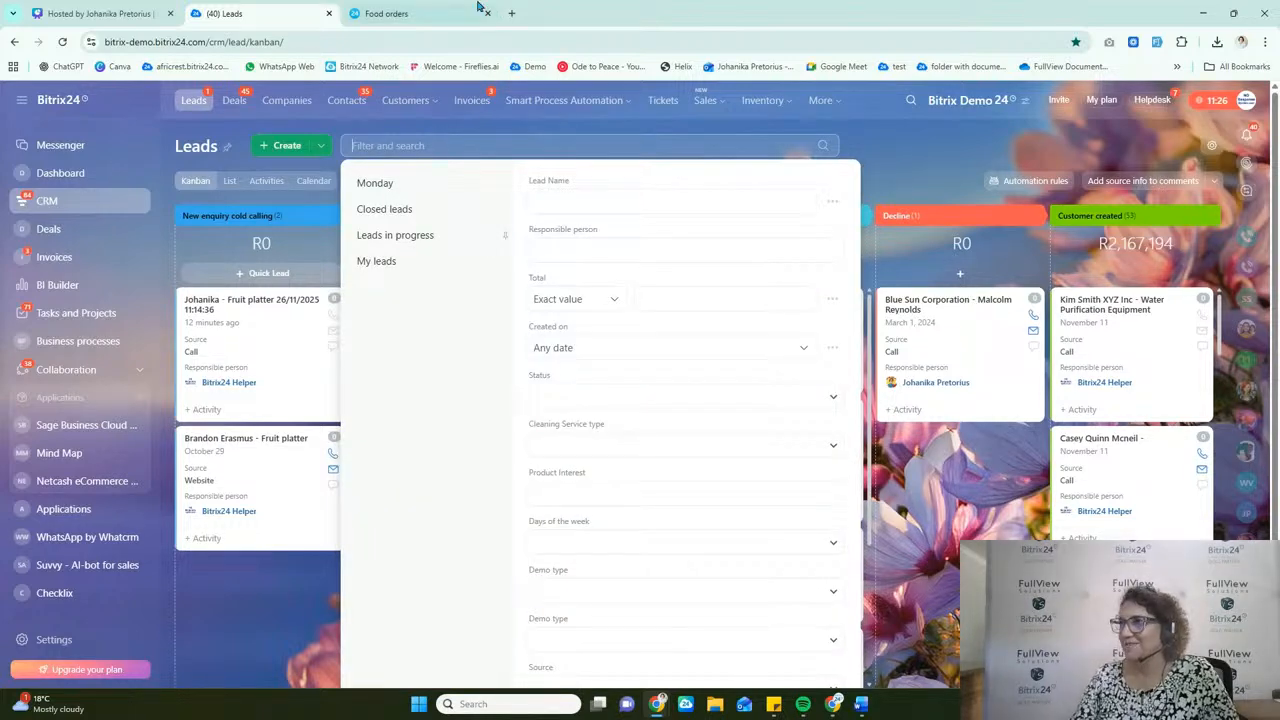
# Step: Reload the Food orders form and enter a new customer's first and last name, leaving phone and e-mail blank
pyautogui.click(388, 13)
pyautogui.click(62, 41)
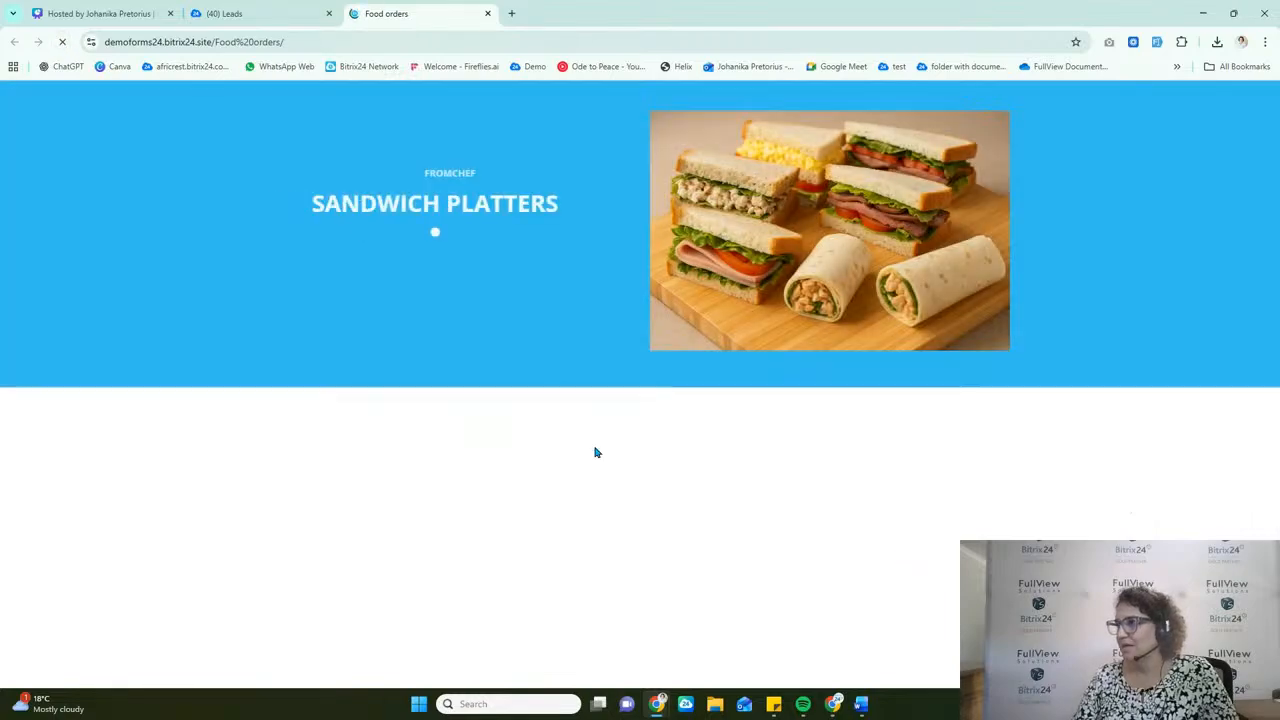
pyautogui.scroll(-5, 594, 451)
pyautogui.click(533, 210)
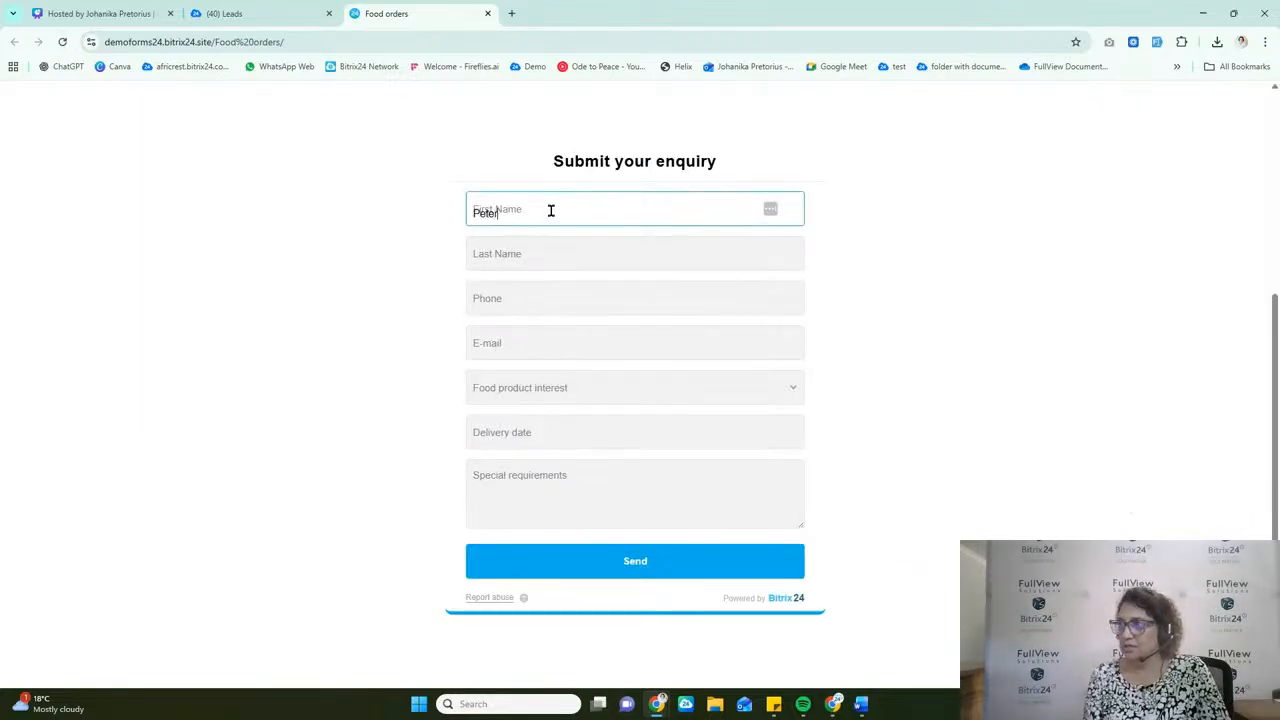
pyautogui.press('Tab')
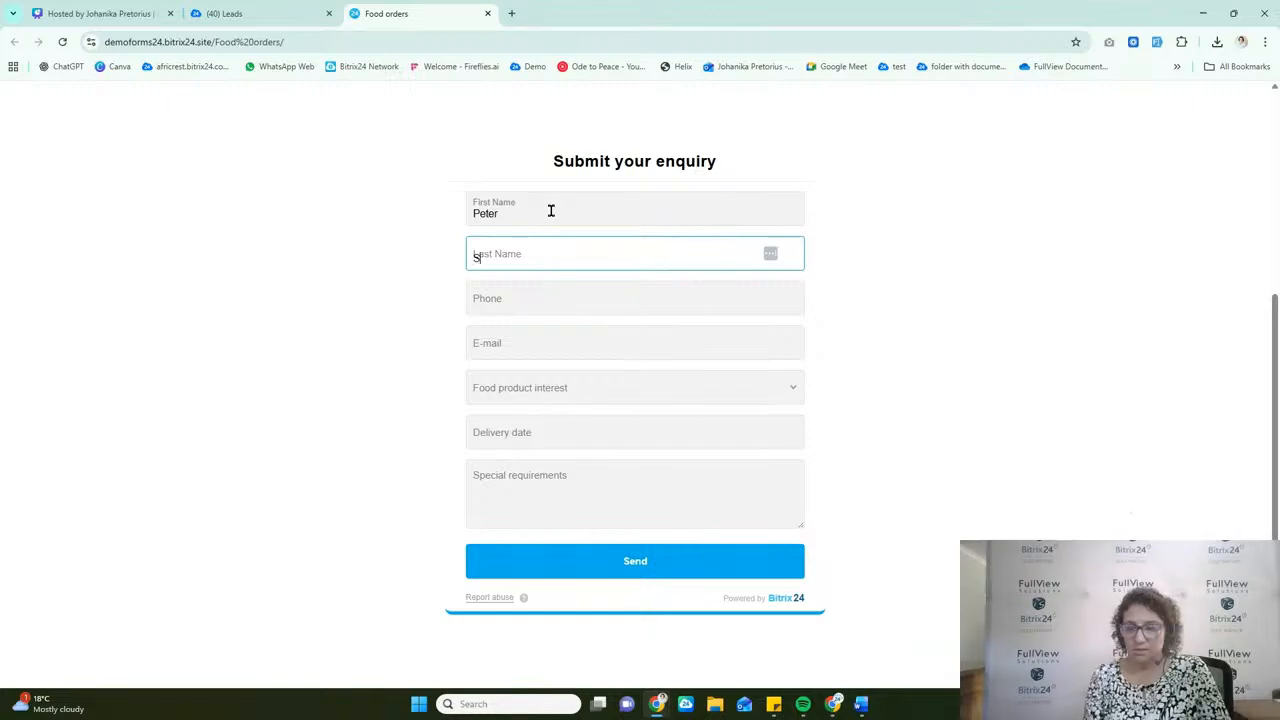
pyautogui.press('Tab')
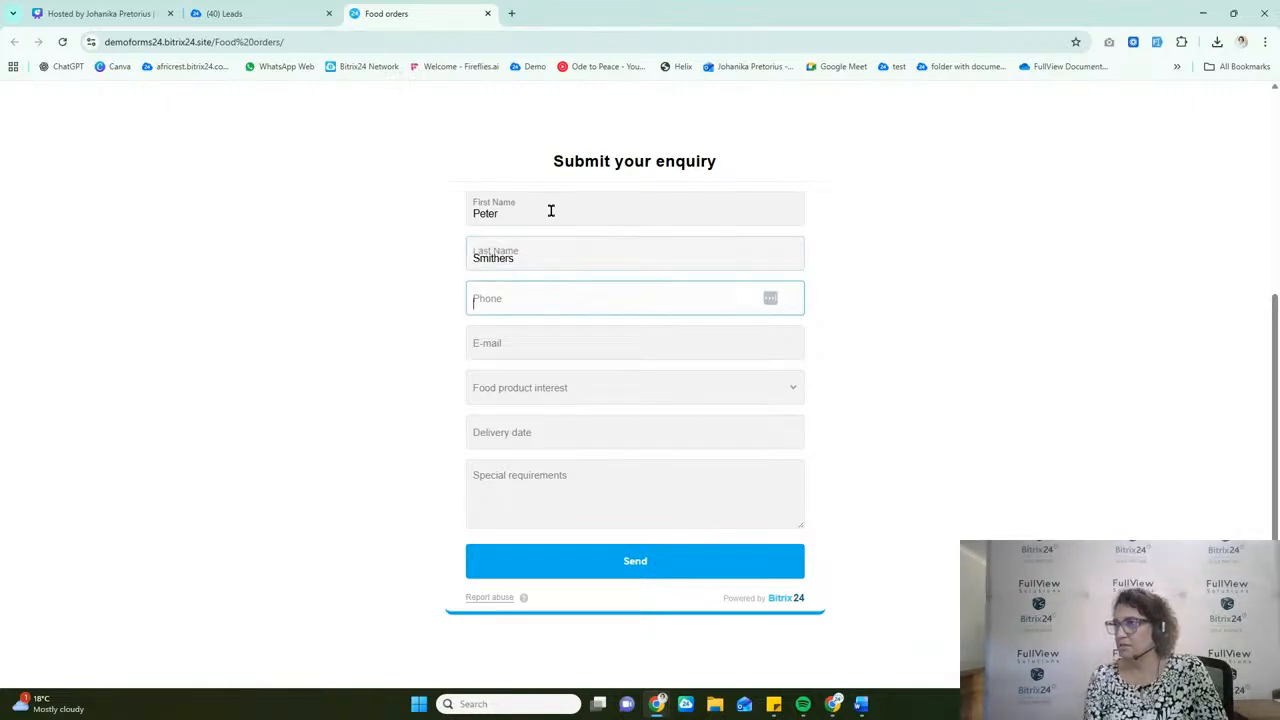
pyautogui.press('Tab')
pyautogui.press('Tab')
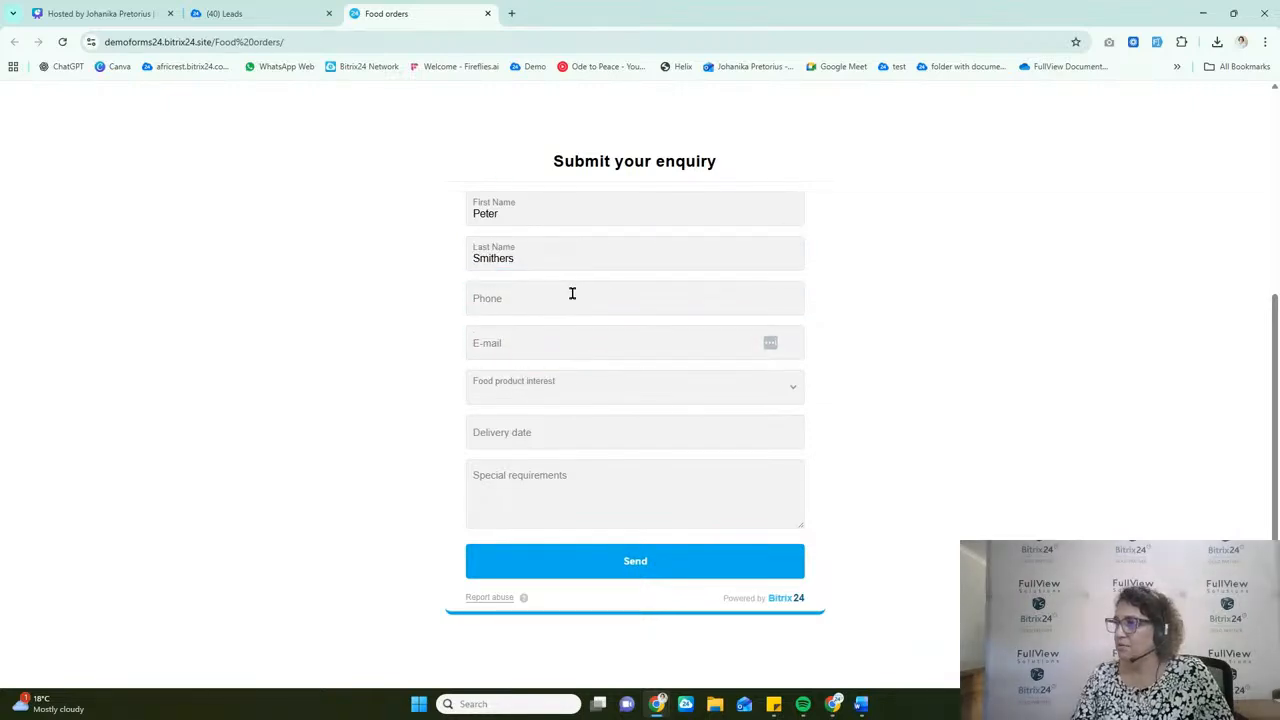
# Step: Choose Milkshakes as the food product interest, set the delivery date to 29/11/2025 and submit the enquiry
pyautogui.click(583, 389)
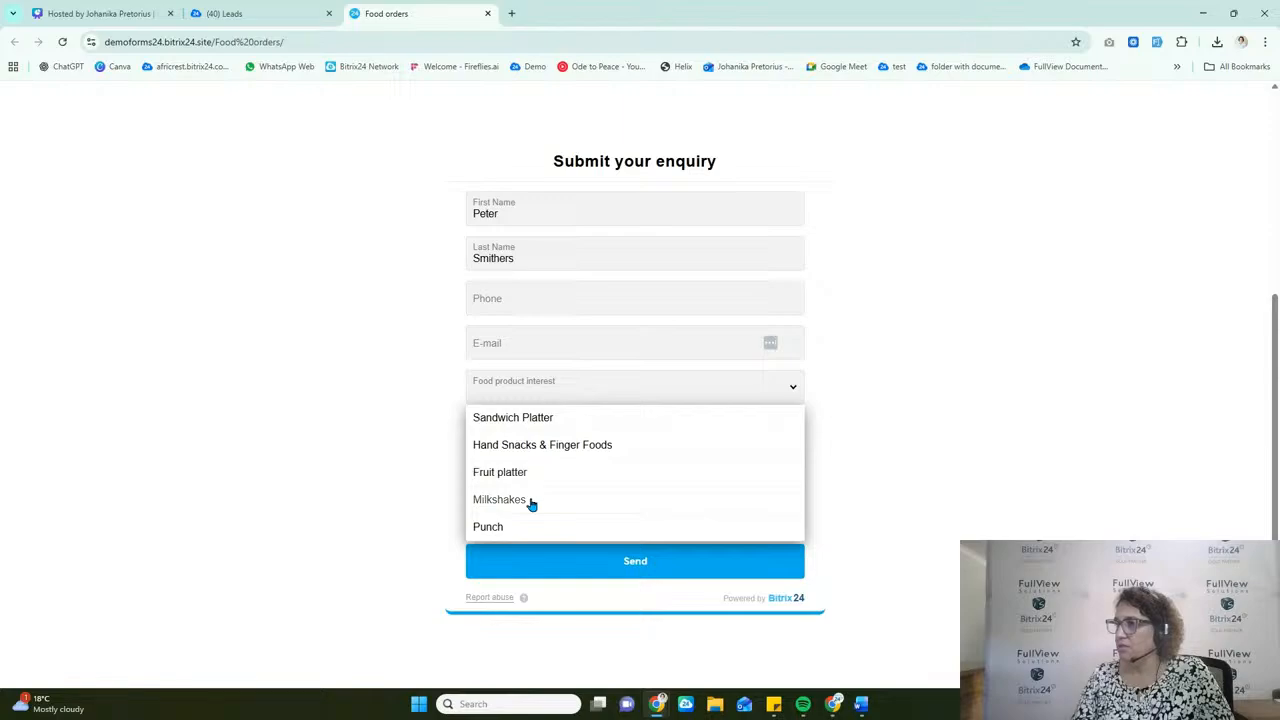
pyautogui.click(532, 500)
pyautogui.click(560, 434)
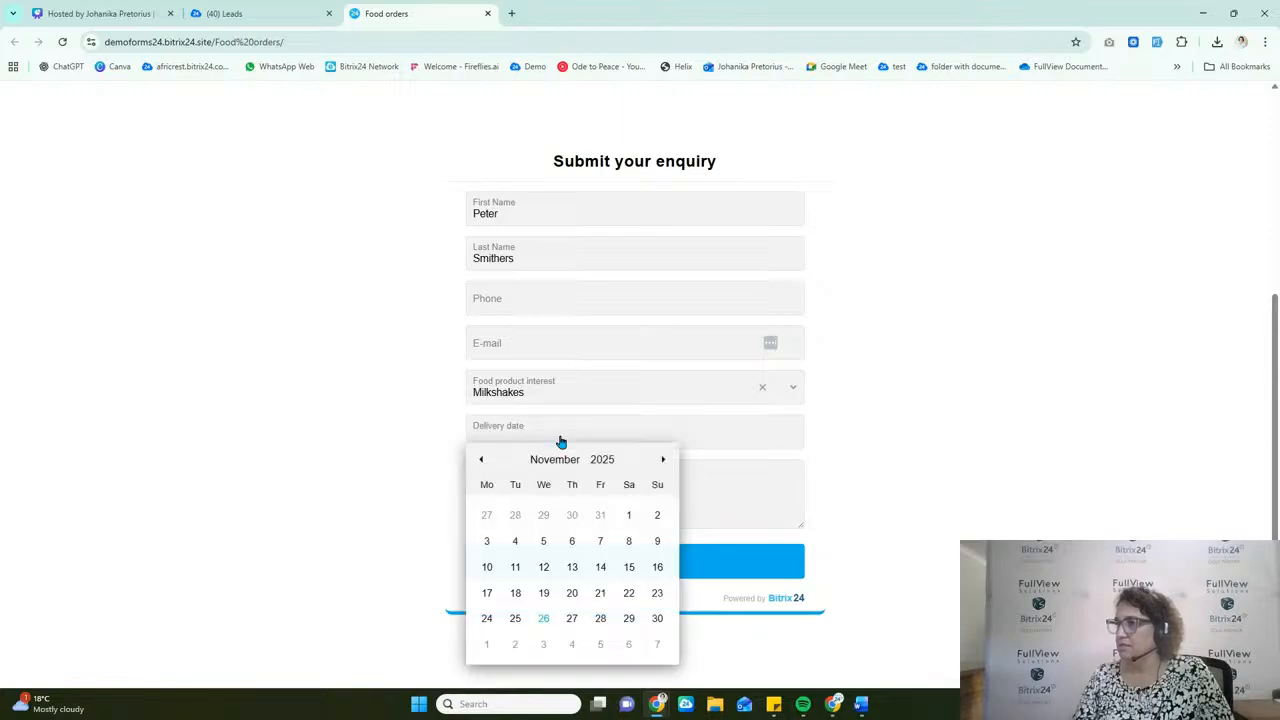
pyautogui.click(629, 622)
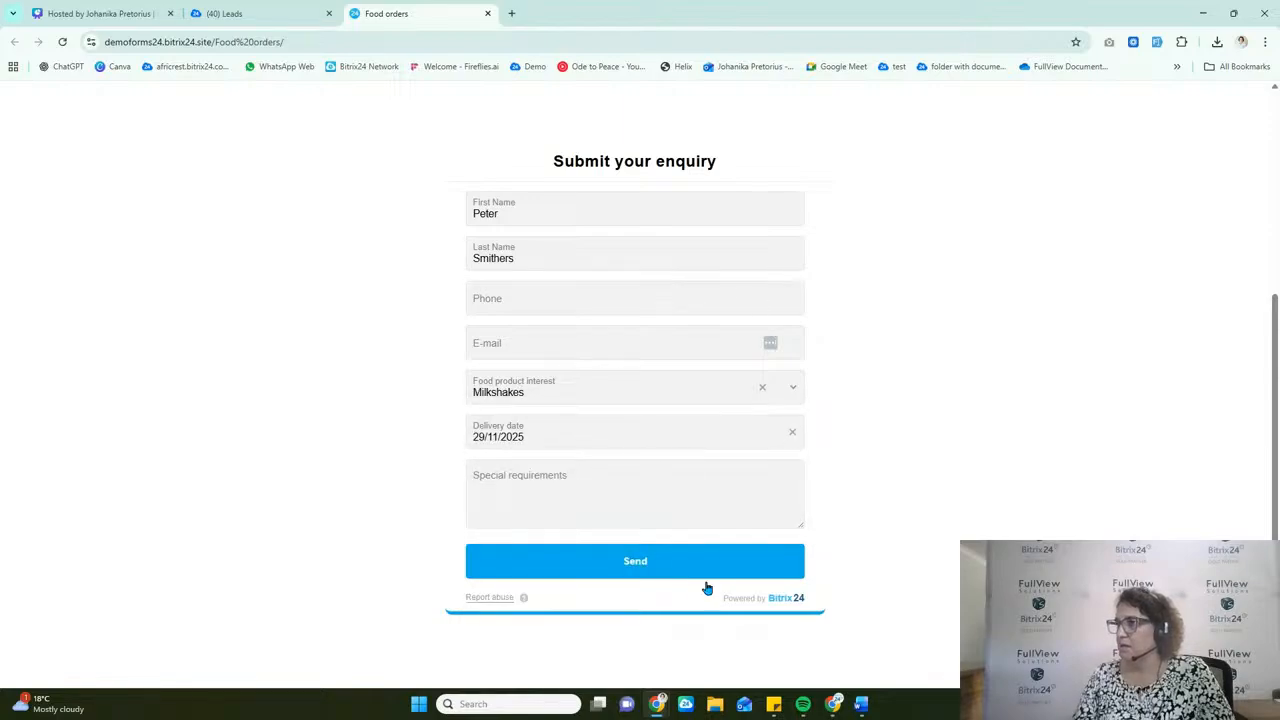
pyautogui.click(645, 565)
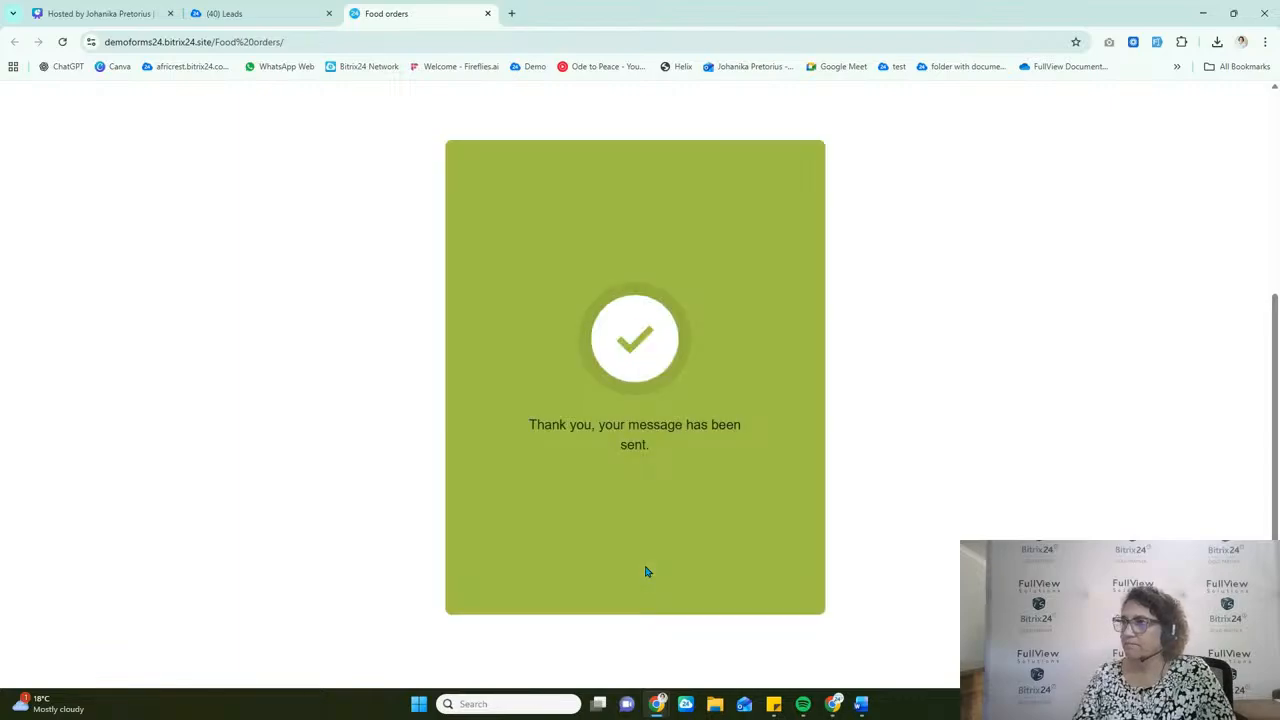
# Step: Return to the leads board, close the filter options and check the Webform enquiries stage for the submitted enquiry
pyautogui.click(250, 16)
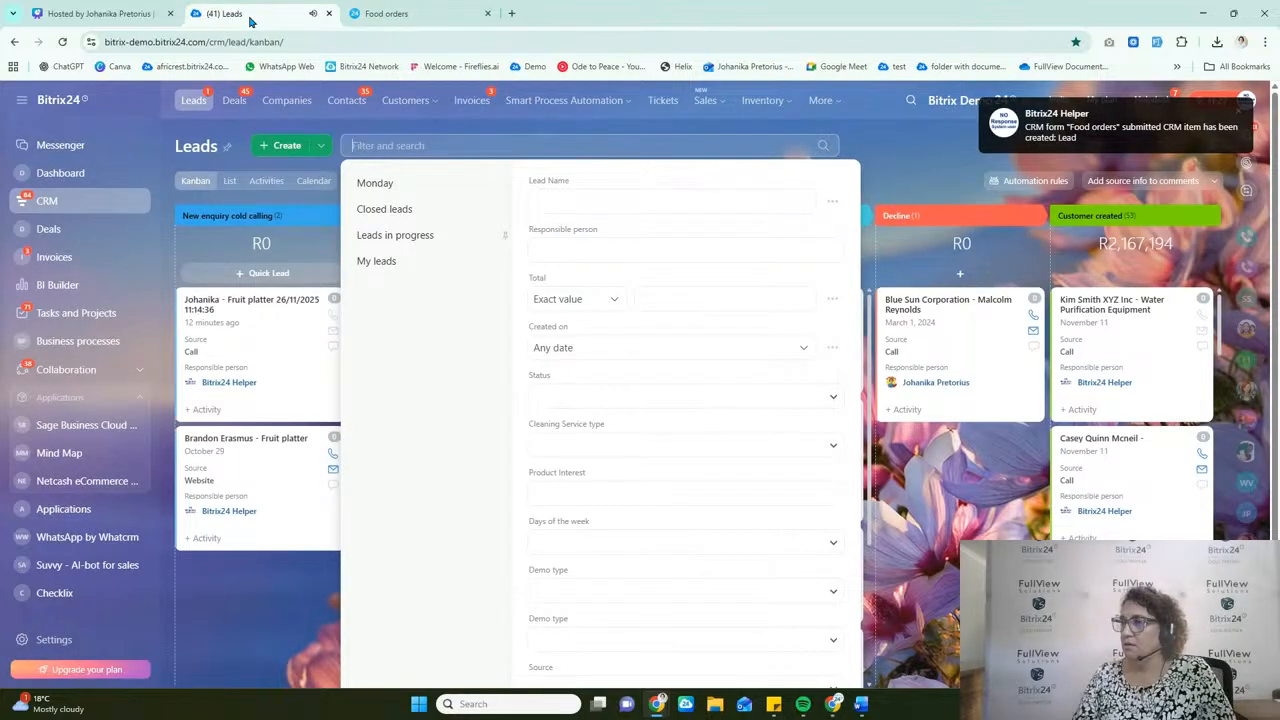
pyautogui.click(920, 152)
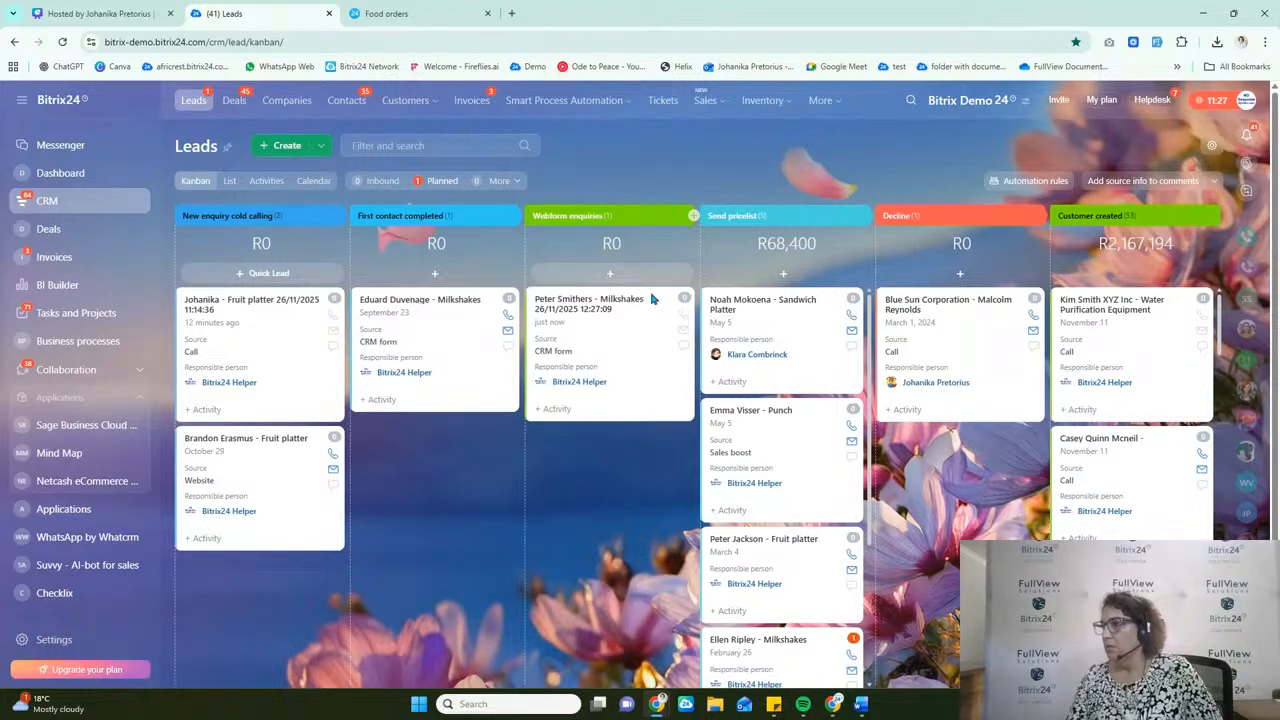
pyautogui.click(38, 42)
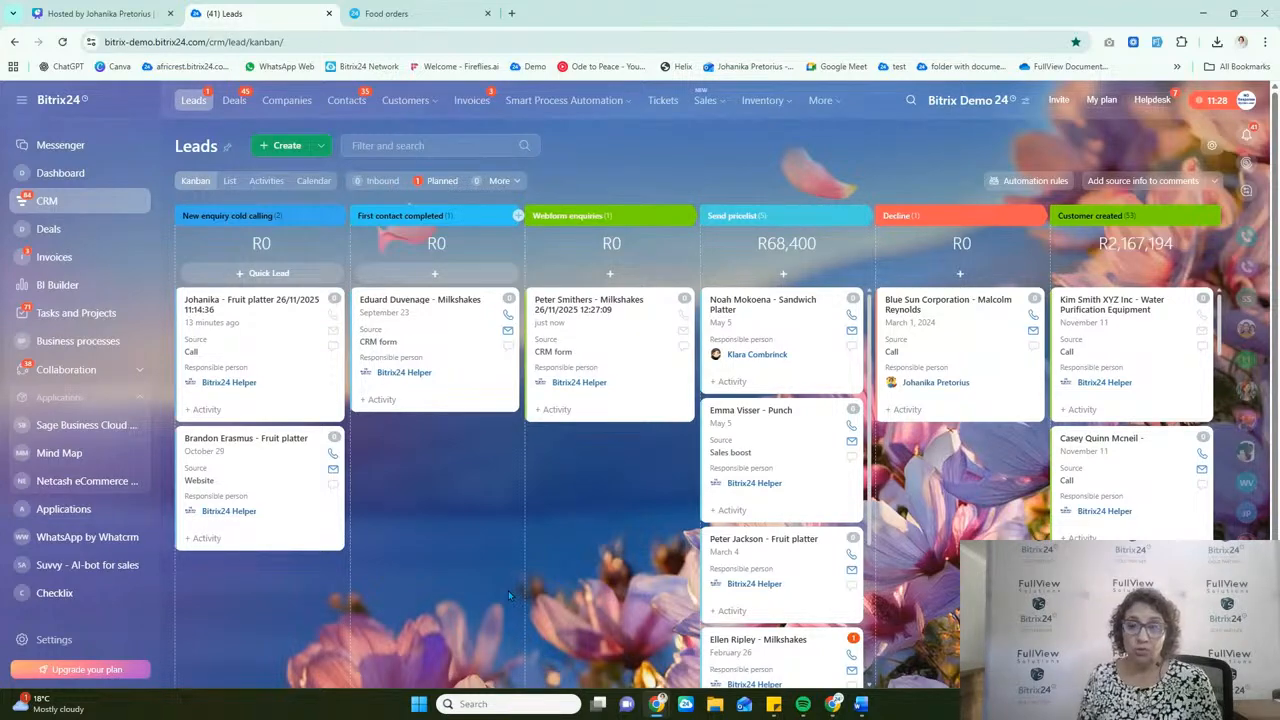
# Step: Review the name of the Reminder to employee rule in the lead automation rules and return to the leads board
pyautogui.click(1062, 186)
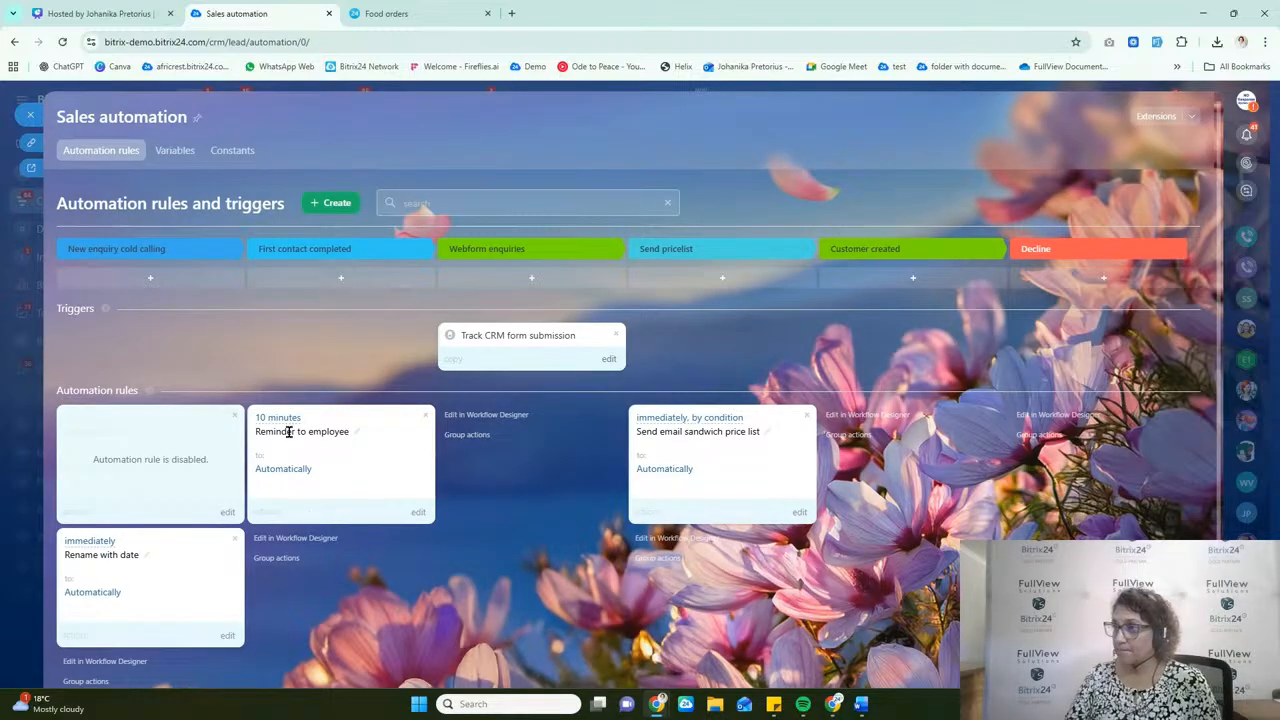
pyautogui.click(356, 436)
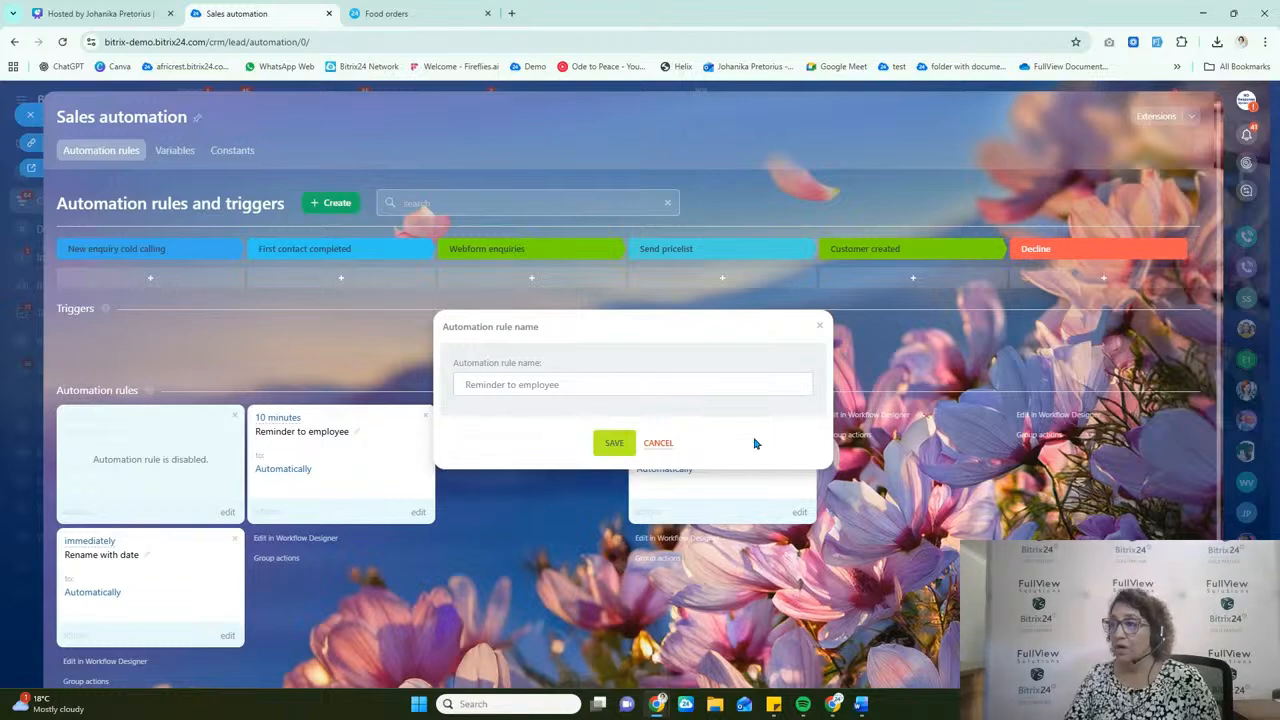
pyautogui.click(662, 446)
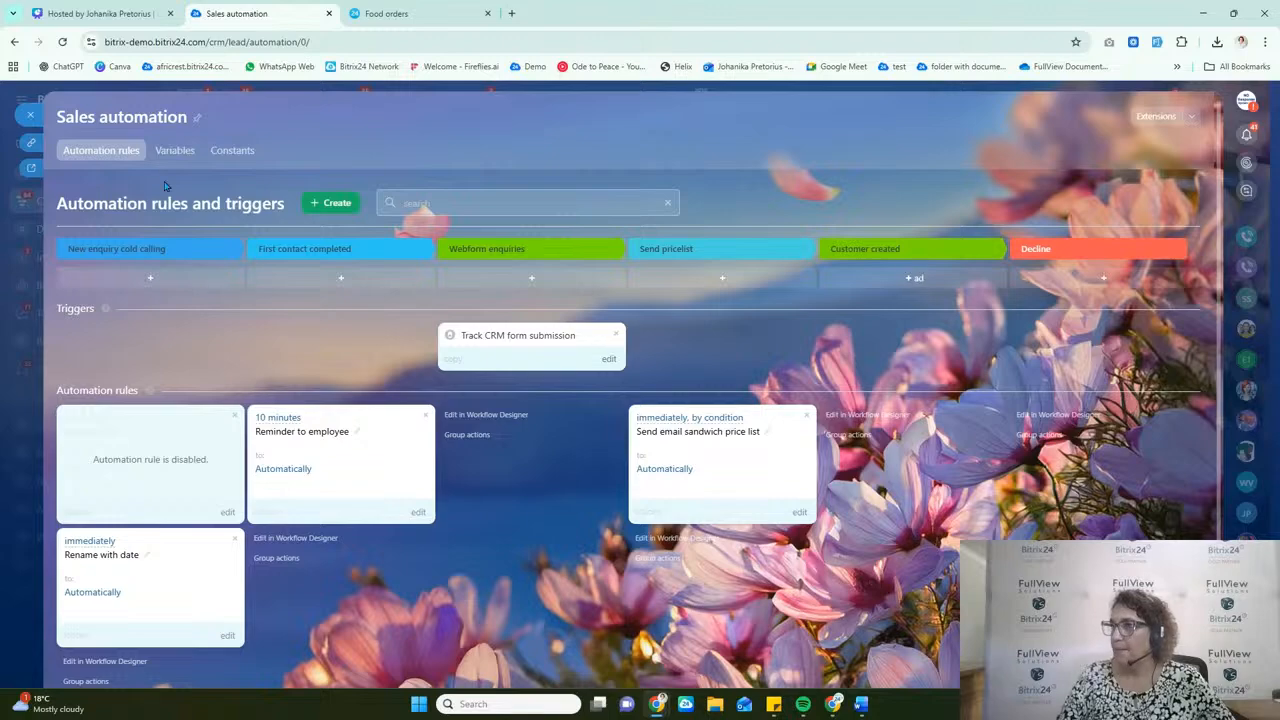
pyautogui.click(29, 116)
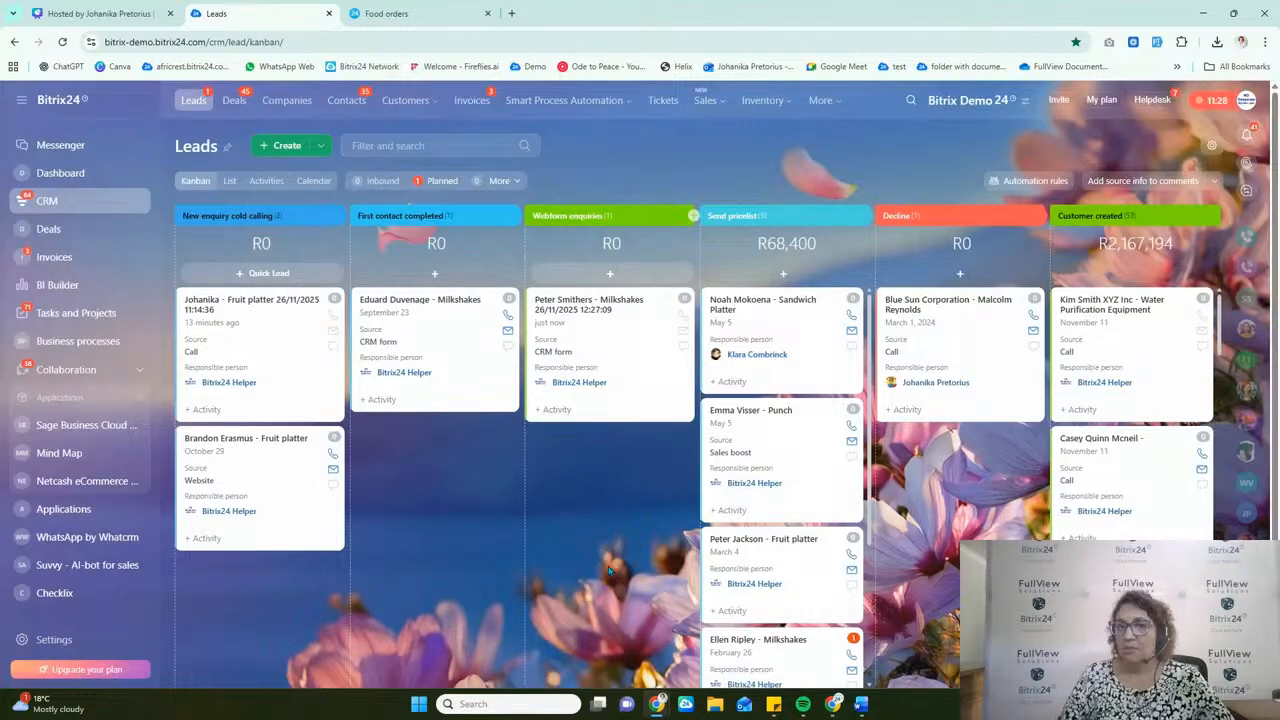